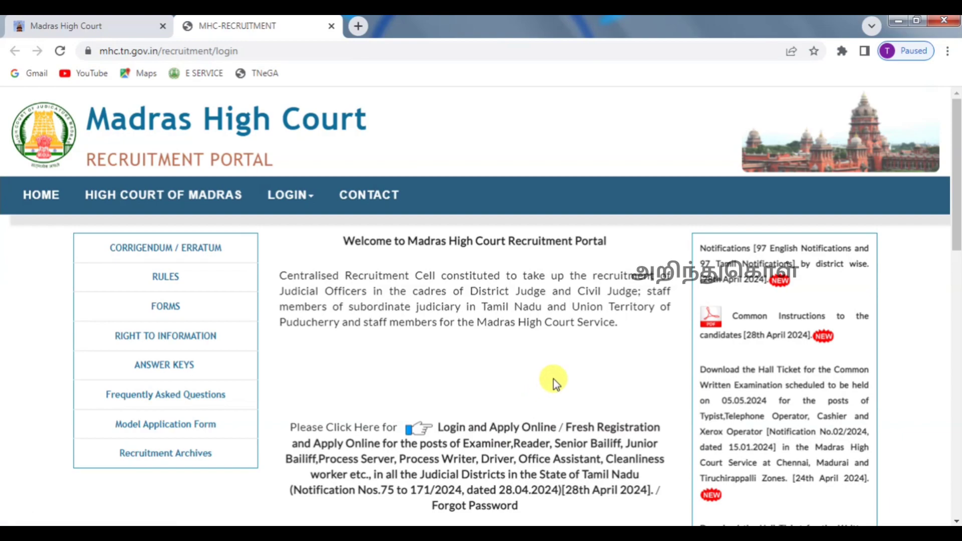
# - Open the fresh registration form and fill in the applicant's email, mobile number, name and initial
pyautogui.click(590, 434)
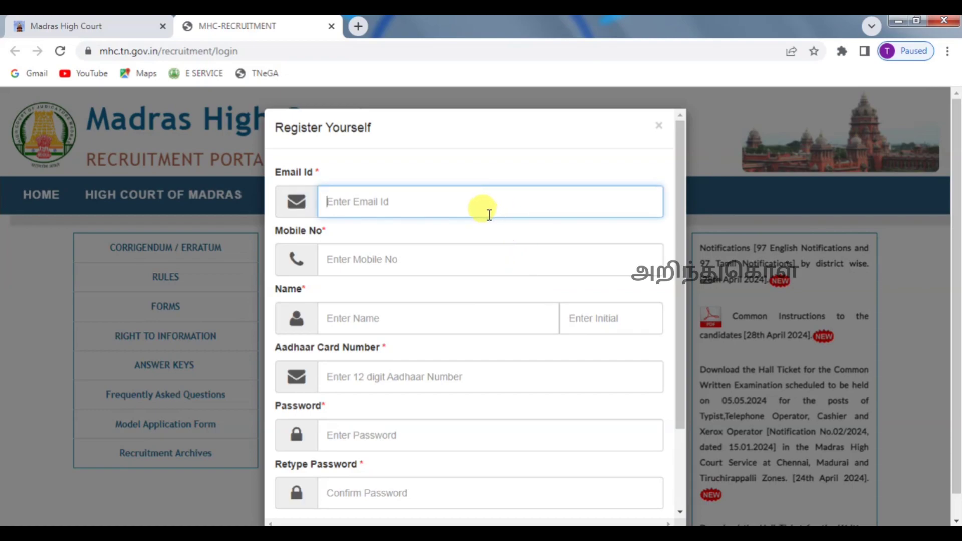
pyautogui.click(476, 252)
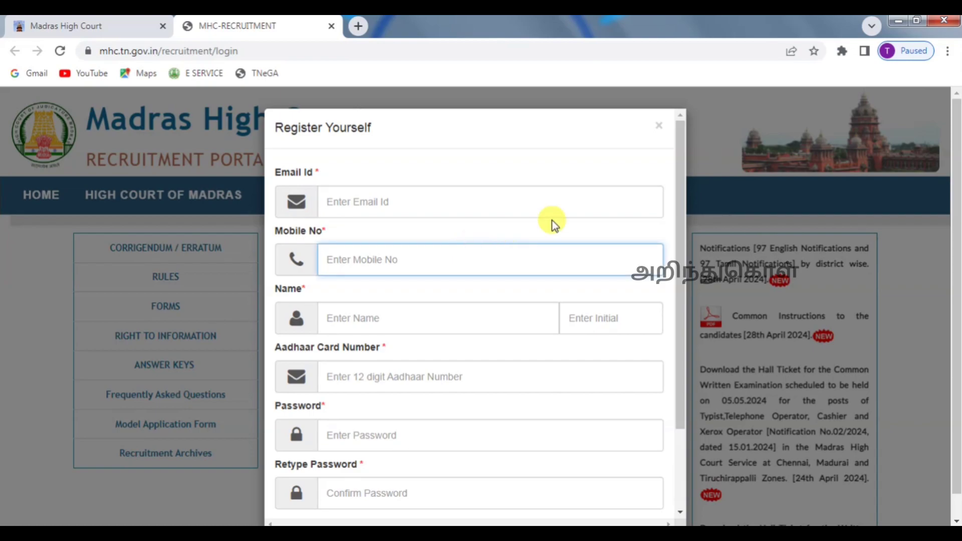
pyautogui.moveTo(686, 226); pyautogui.dragTo(683, 302)
pyautogui.click(514, 216)
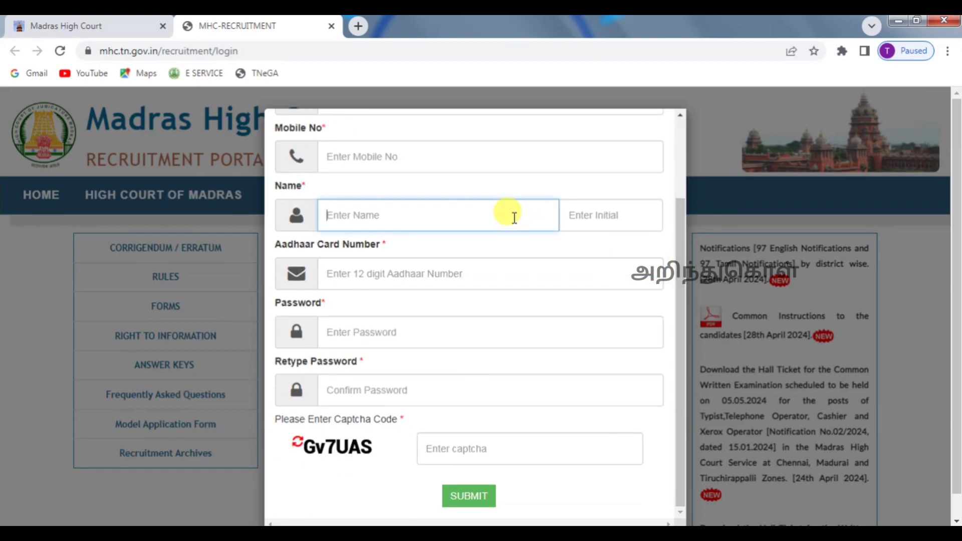
pyautogui.click(582, 210)
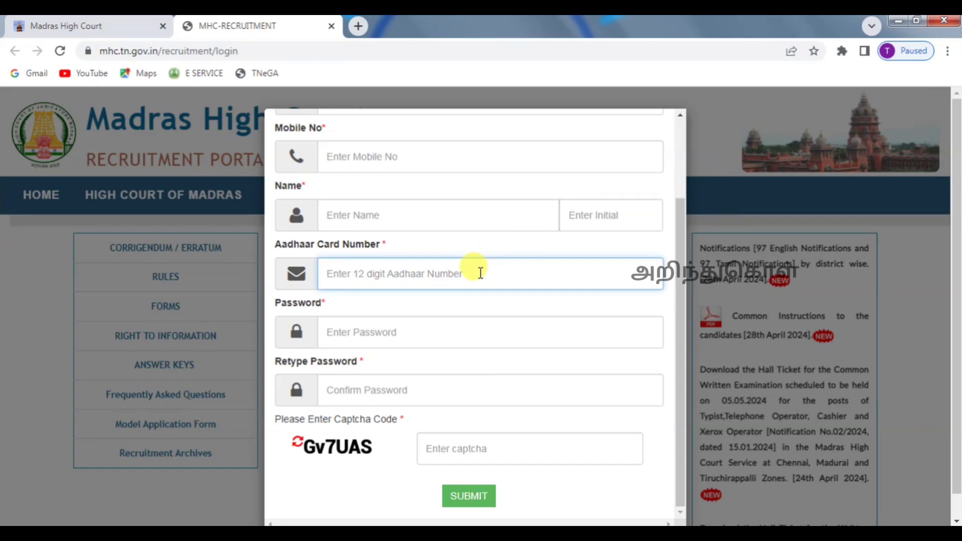
# - Complete the registration with the Aadhaar number, the account password and its confirmation, and the captcha, and submit it
pyautogui.click(473, 334)
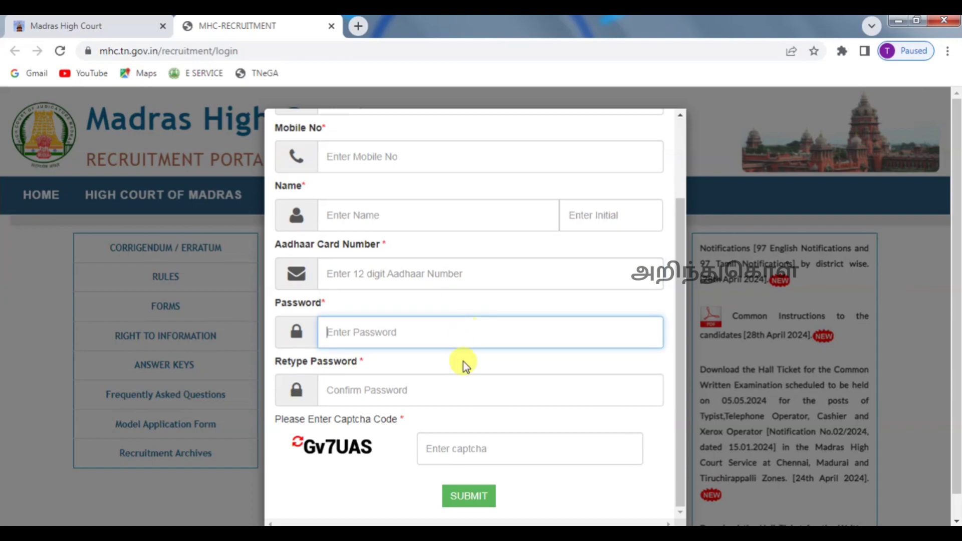
pyautogui.click(460, 394)
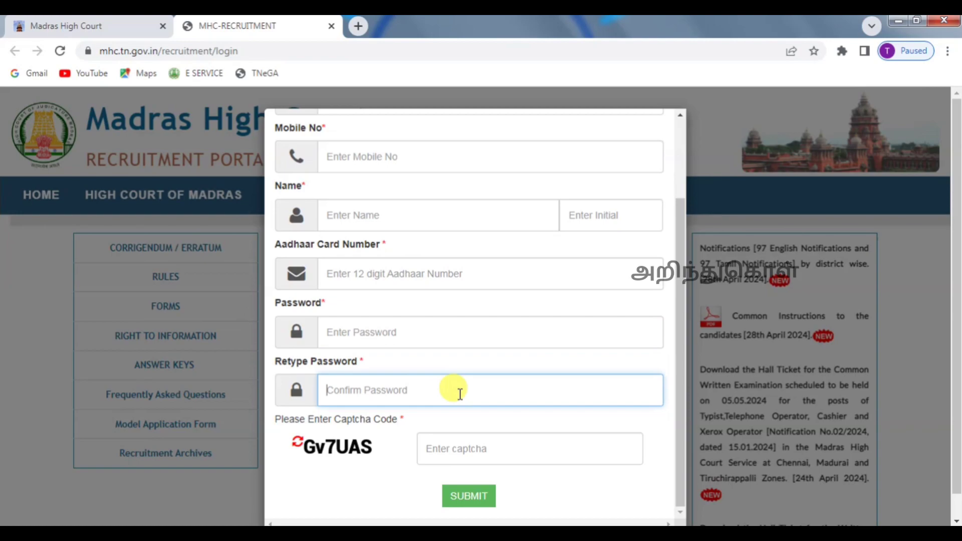
pyautogui.click(456, 449)
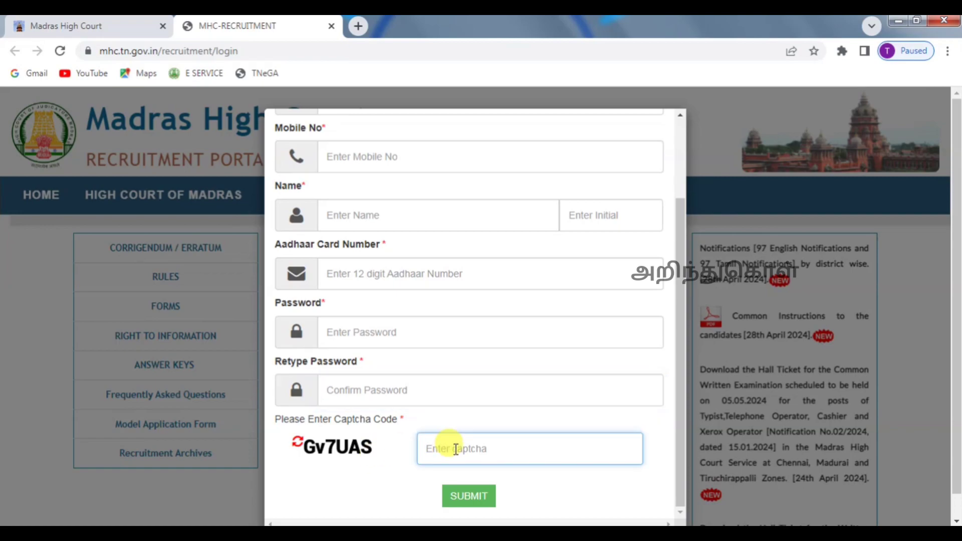
pyautogui.click(468, 496)
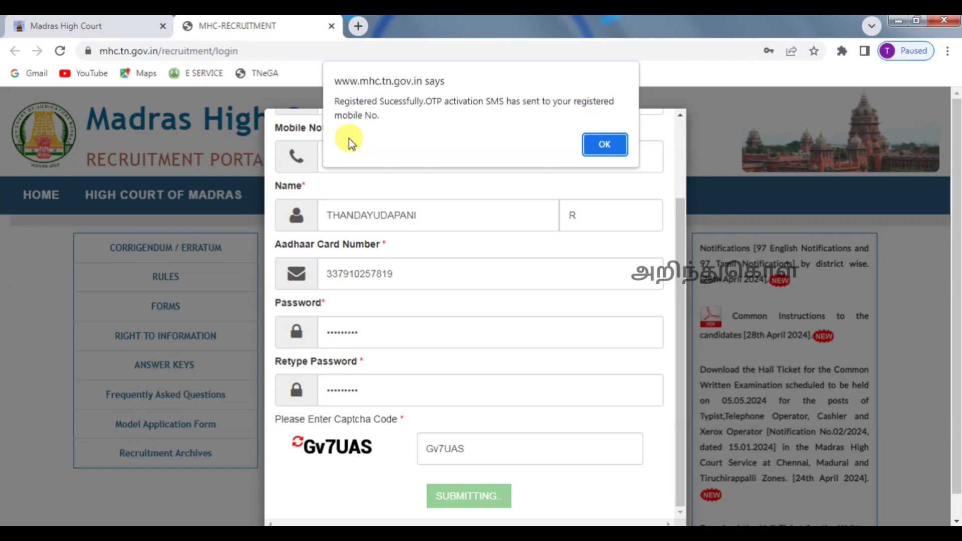
pyautogui.click(616, 148)
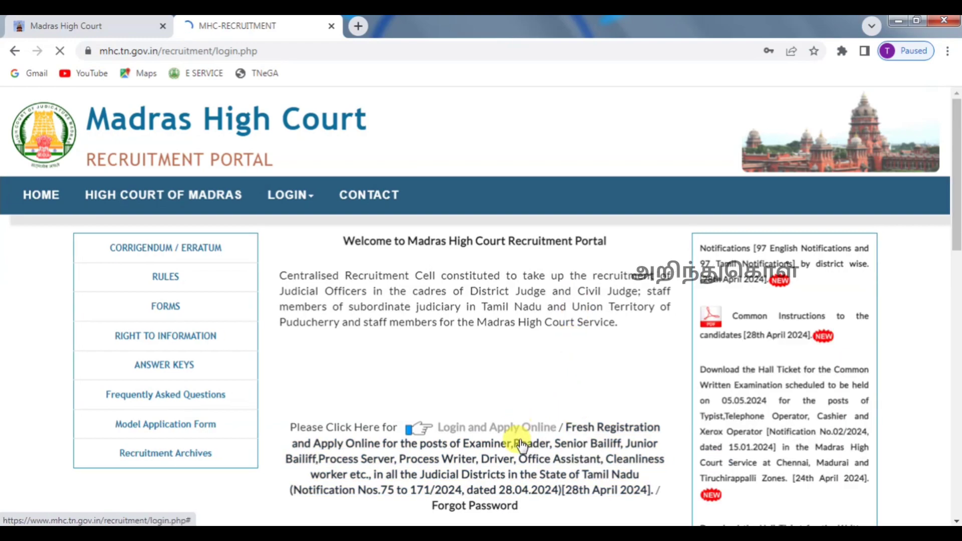
# - Log in to apply online with the registered email, account password, mobile OTP and captcha, declining to save the password
pyautogui.click(789, 251)
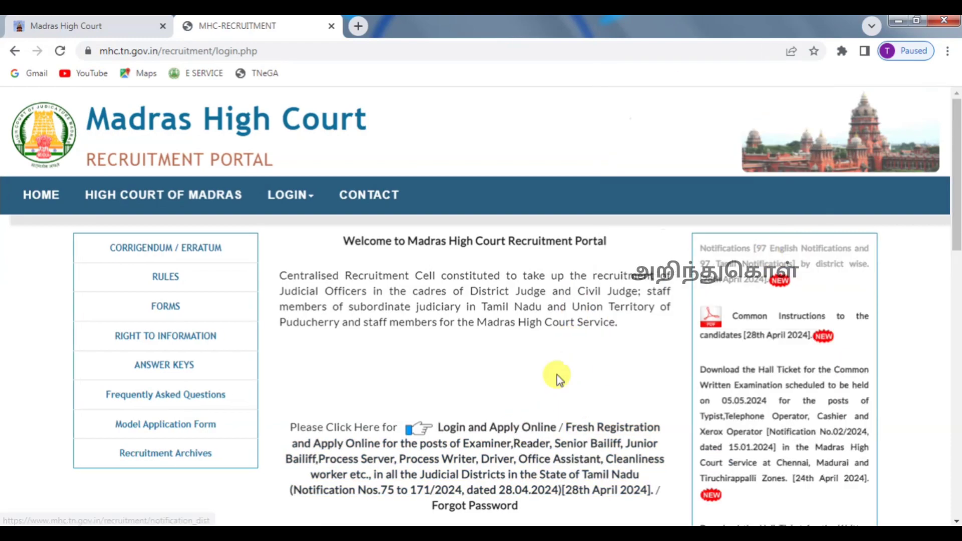
pyautogui.click(476, 429)
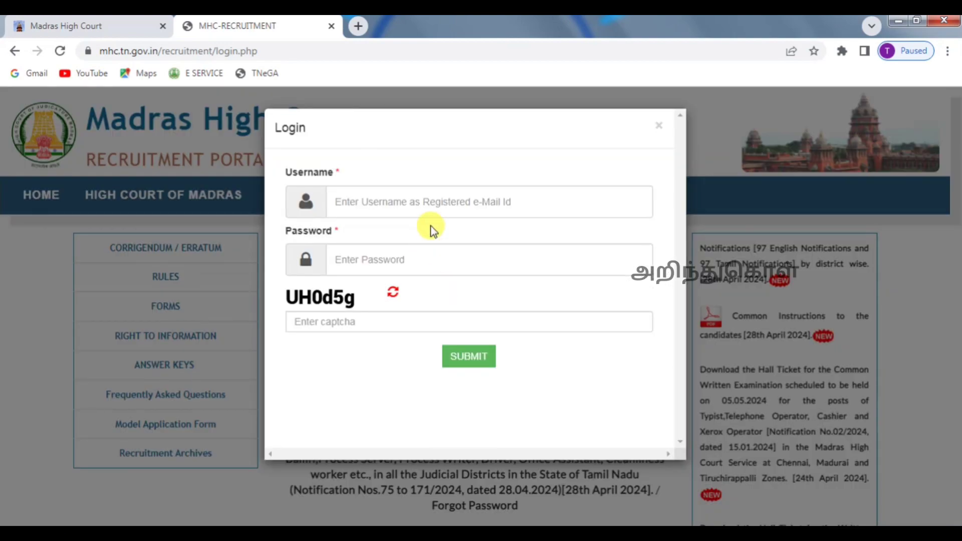
pyautogui.click(429, 198)
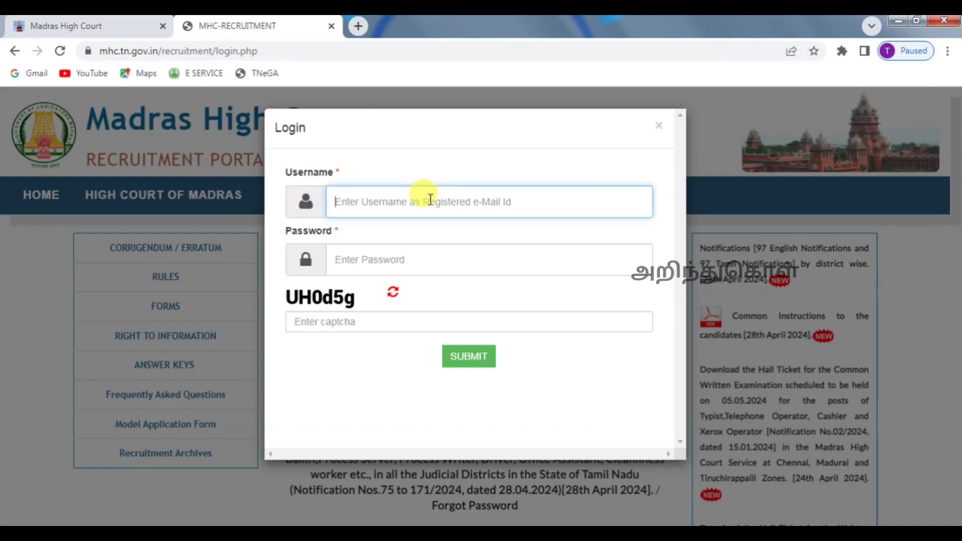
pyautogui.click(415, 252)
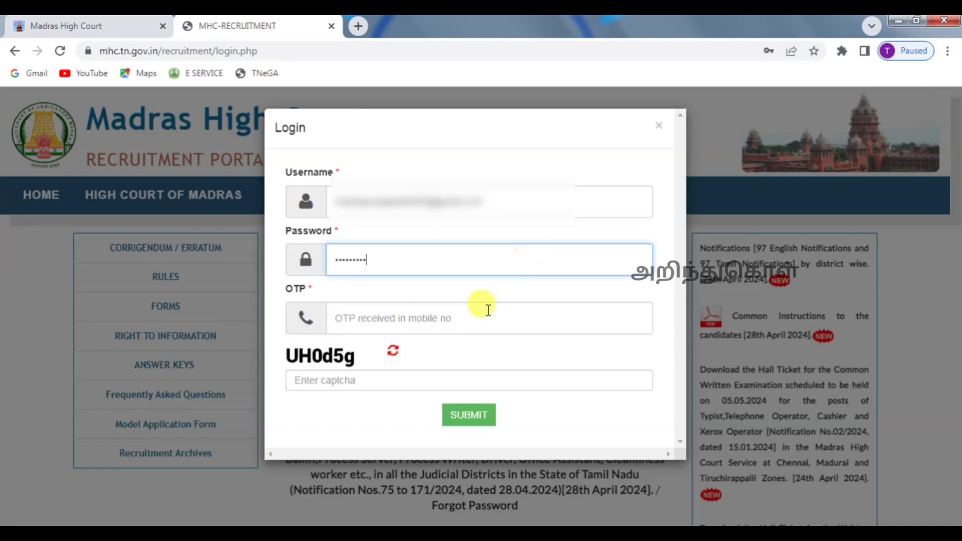
pyautogui.click(488, 311)
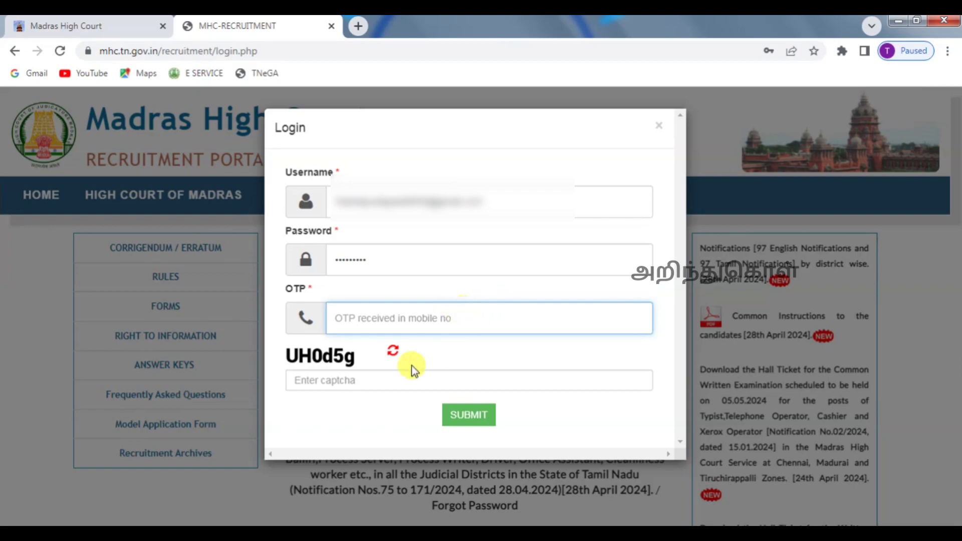
pyautogui.click(389, 379)
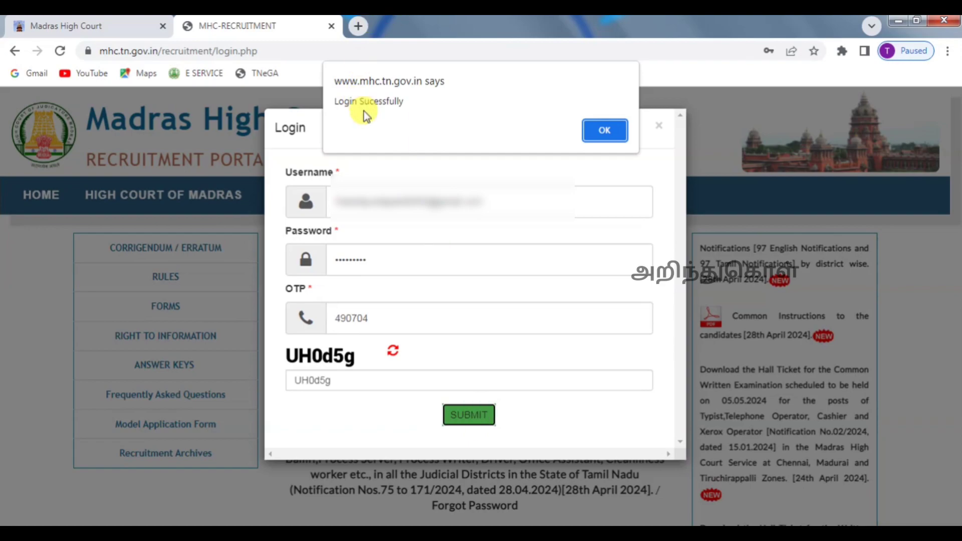
pyautogui.click(590, 129)
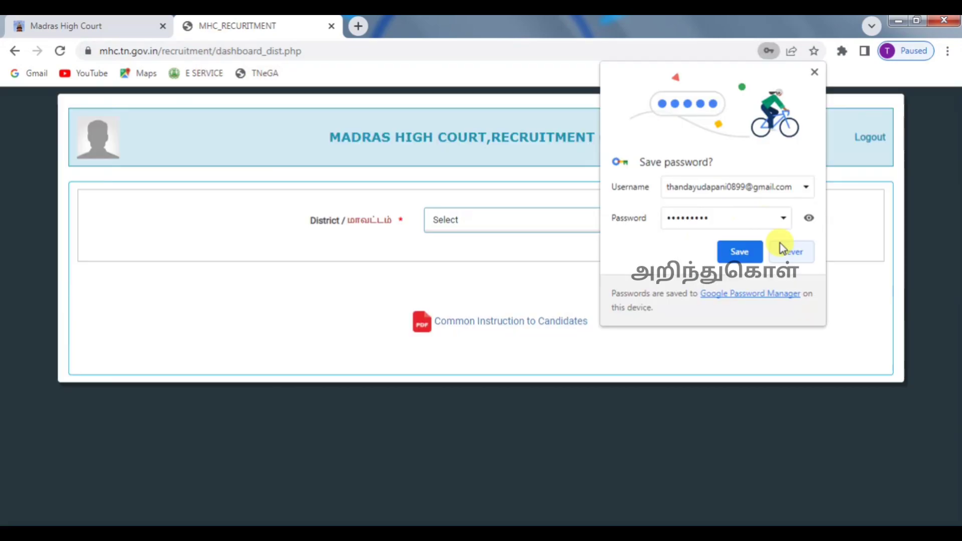
pyautogui.click(780, 244)
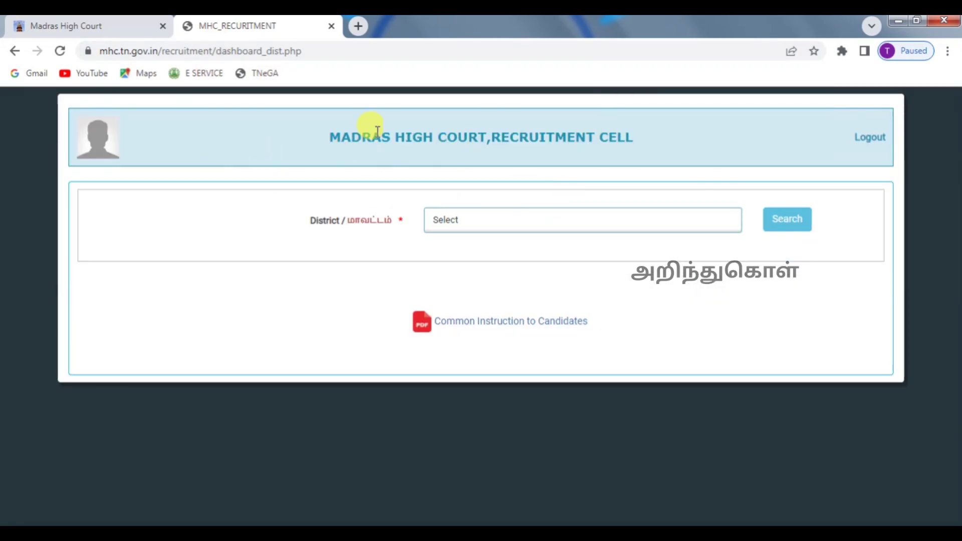
# - Search the current notifications for the Tiruchirappalli district and apply for notification 163
pyautogui.click(475, 222)
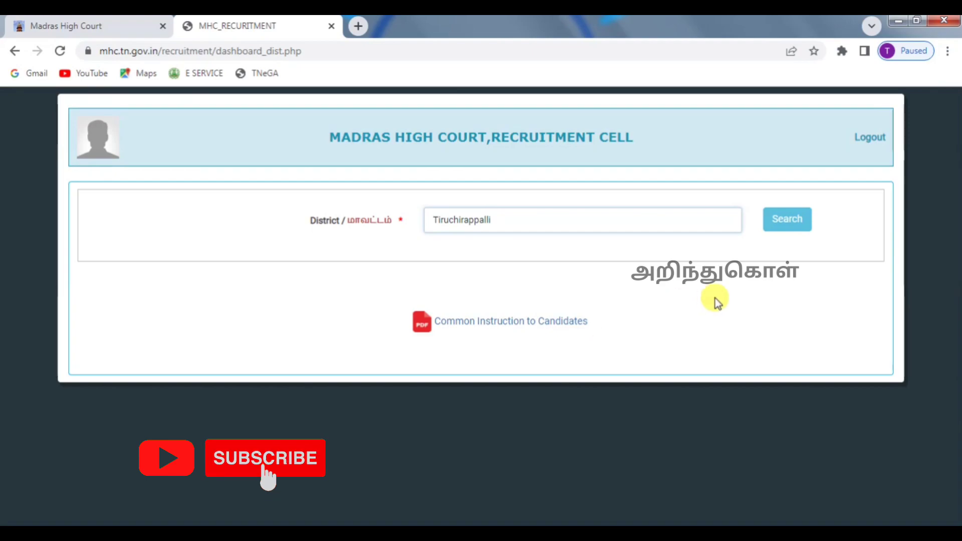
pyautogui.click(787, 224)
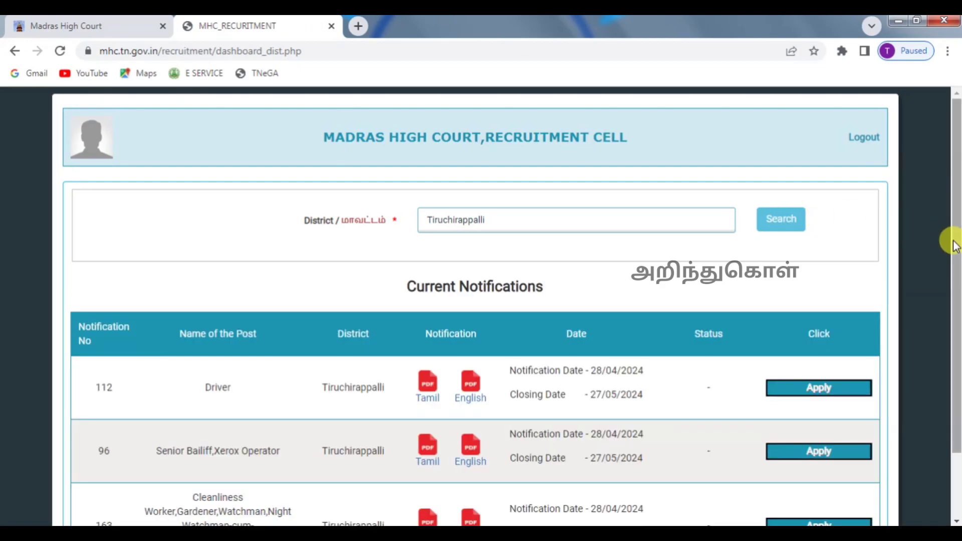
pyautogui.moveTo(957, 236); pyautogui.dragTo(958, 314)
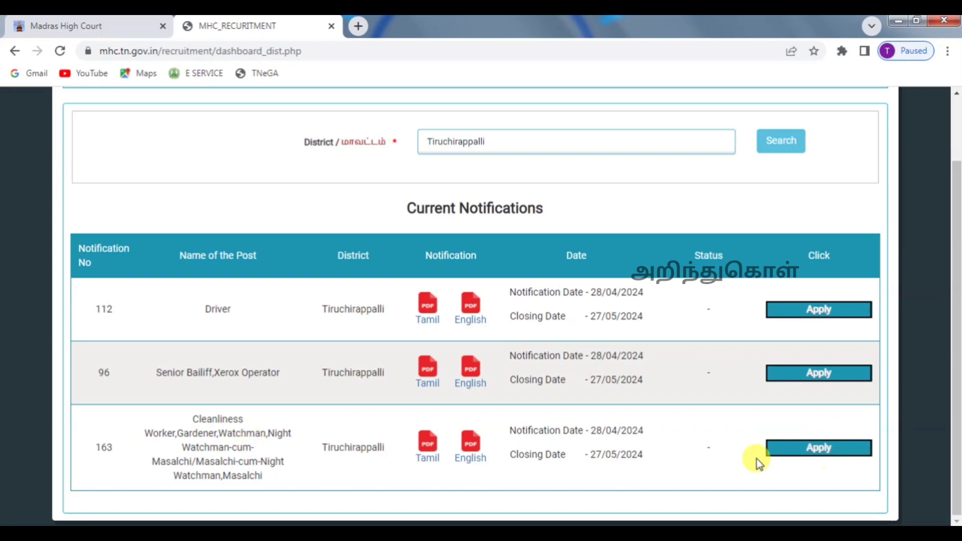
pyautogui.click(806, 455)
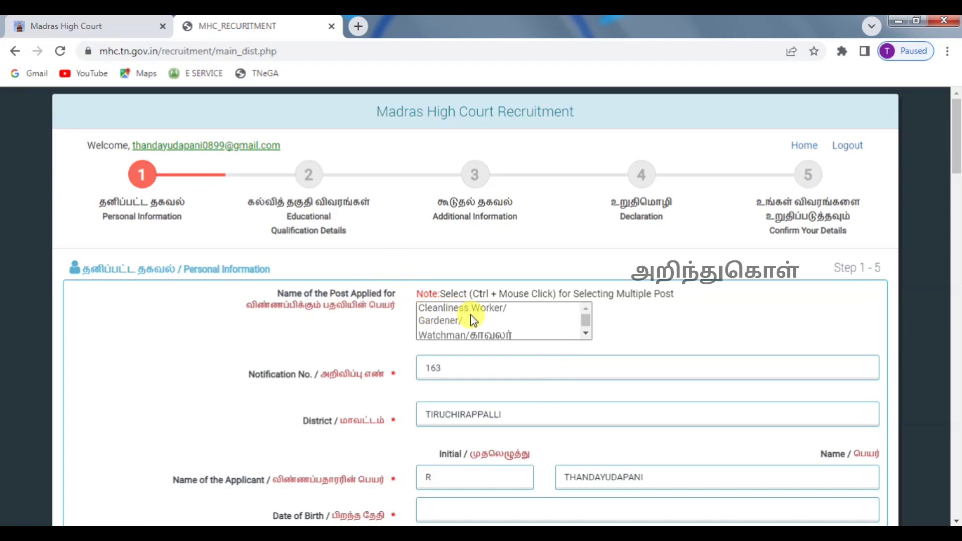
# - Try selecting Cleanliness Worker together with Gardener, and Cleanliness Worker alone, as the post applied for
pyautogui.click(586, 333)
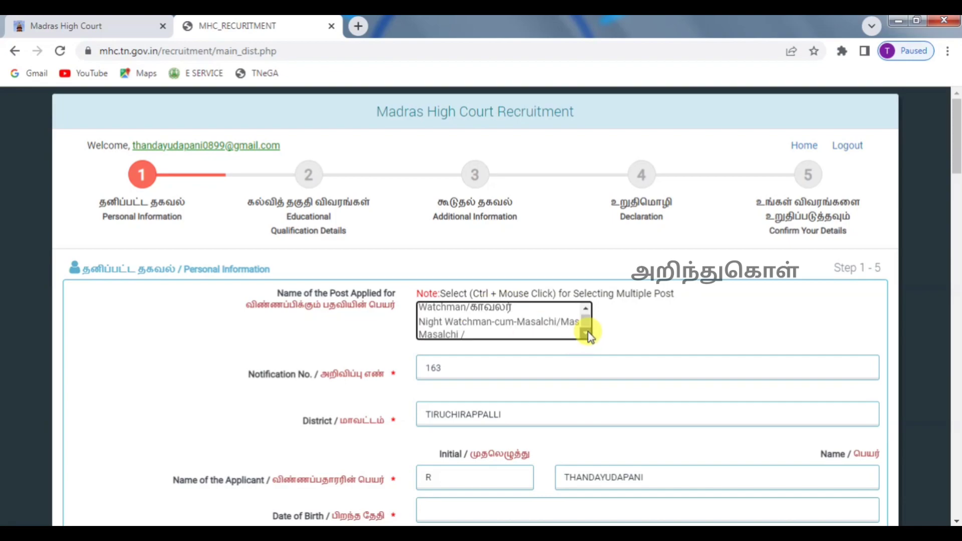
pyautogui.click(585, 307)
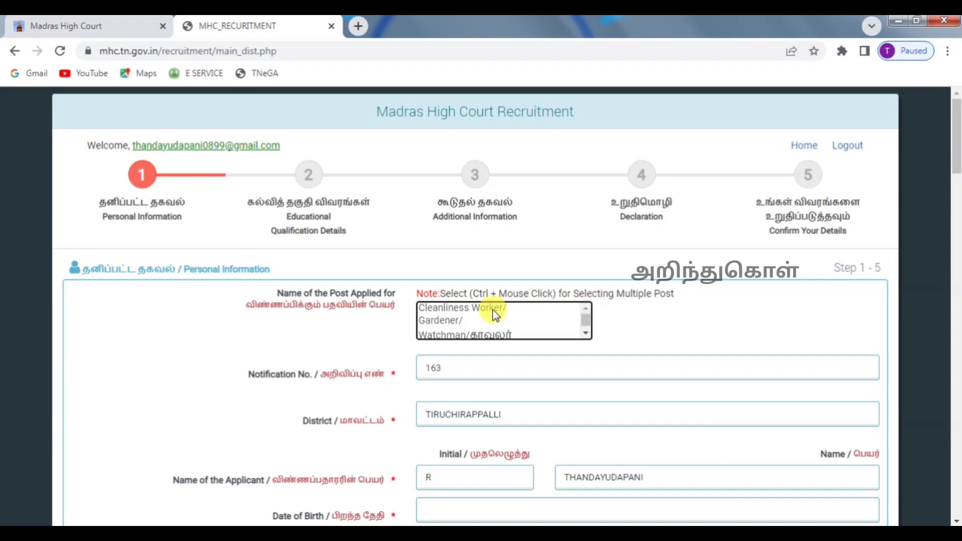
pyautogui.moveTo(493, 310); pyautogui.dragTo(493, 321)
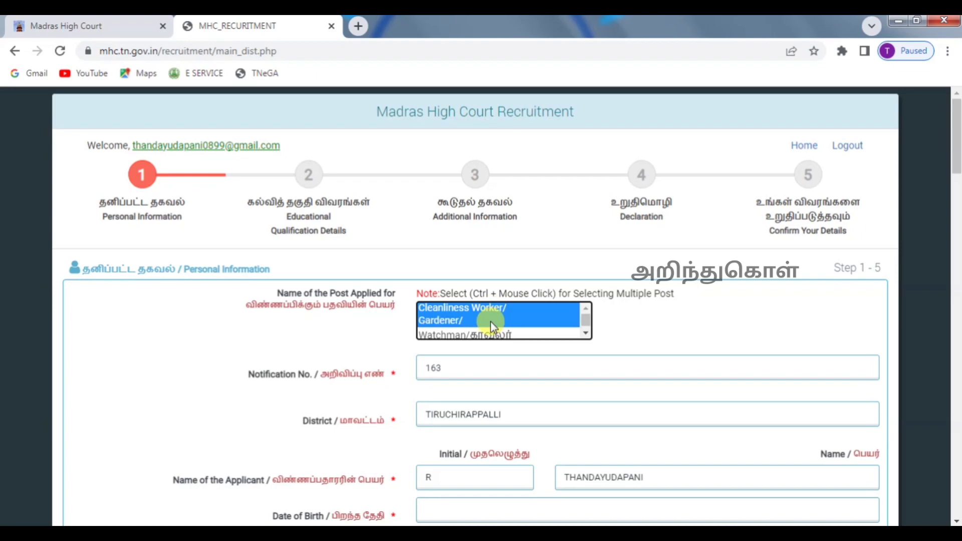
pyautogui.click(491, 321)
pyautogui.click(484, 308)
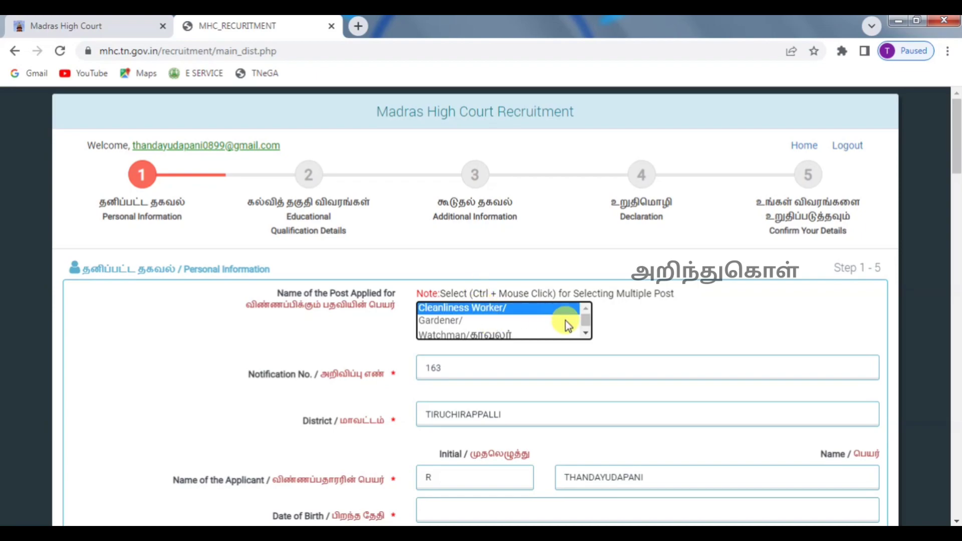
# - Select Watchman as the name of the post applied for
pyautogui.click(584, 333)
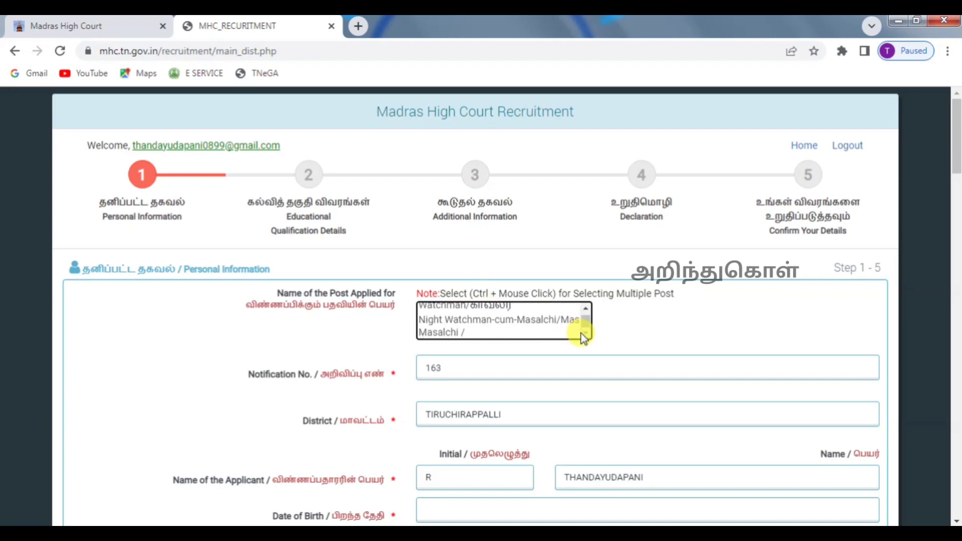
pyautogui.click(489, 308)
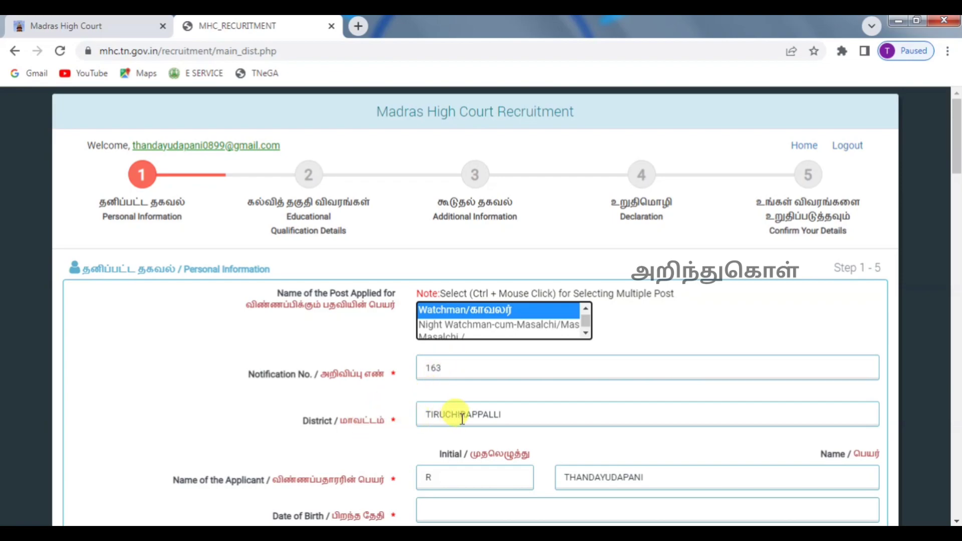
pyautogui.press('Down')
pyautogui.press('Down')
pyautogui.press('Down')
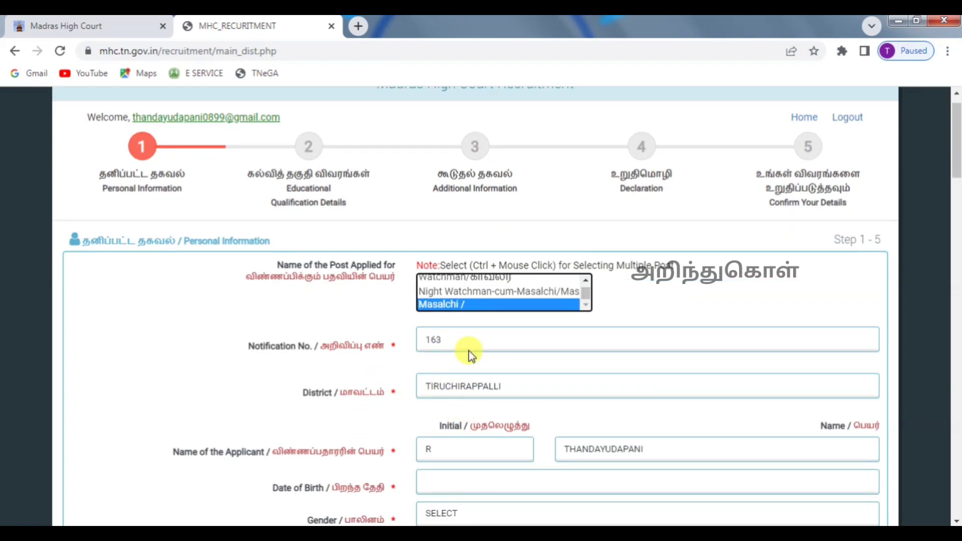
pyautogui.click(470, 277)
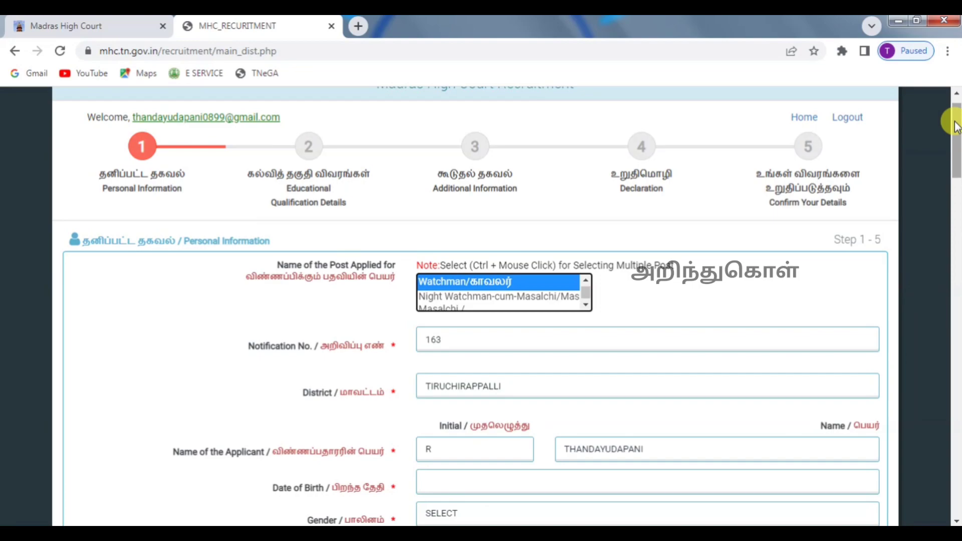
pyautogui.click(924, 237)
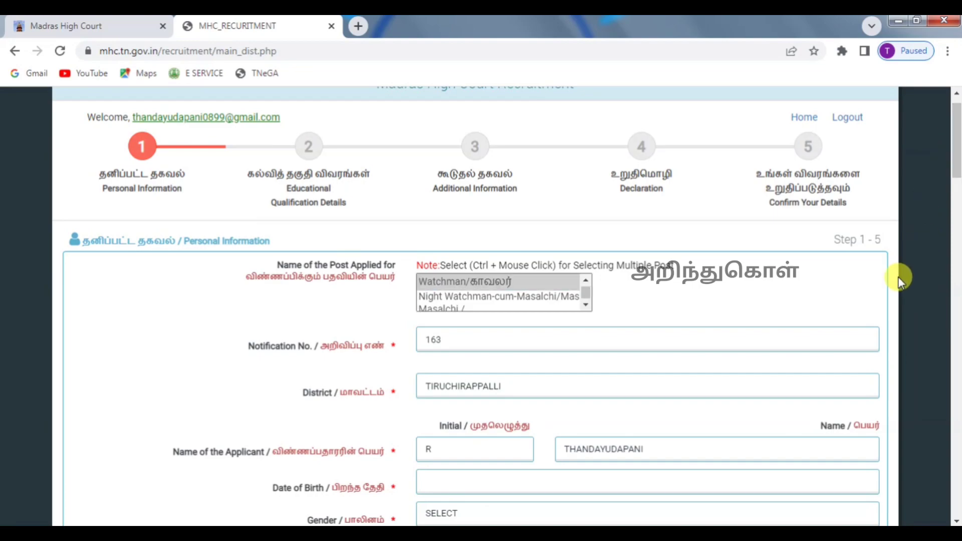
# - Set the applicant's gender to Male in the personal information section
pyautogui.scroll(-3, 898, 276)
pyautogui.scroll(-1, 898, 277)
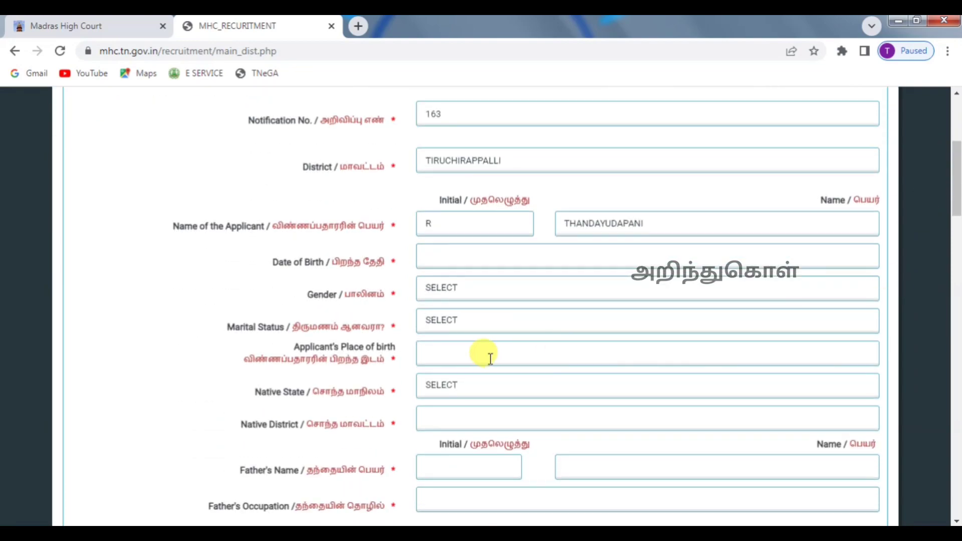
pyautogui.click(457, 258)
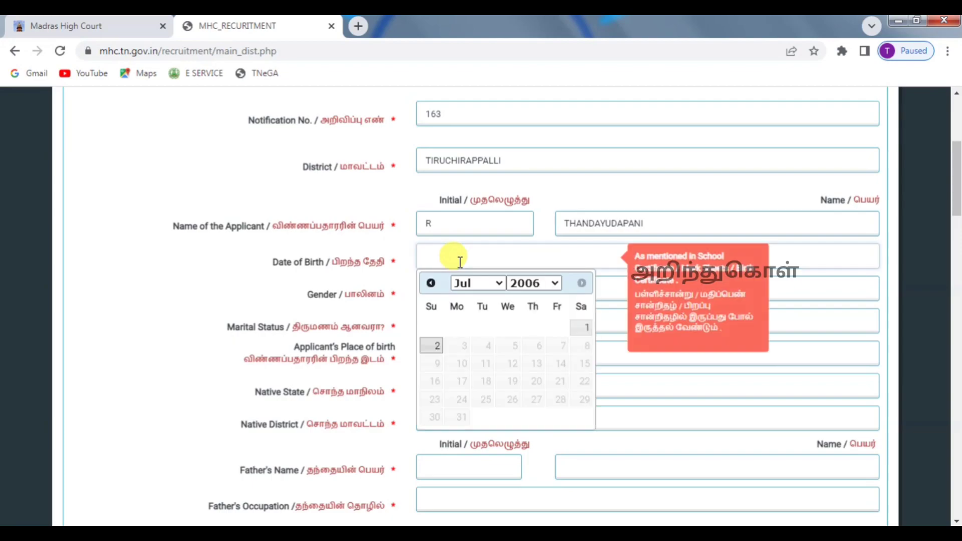
pyautogui.click(312, 278)
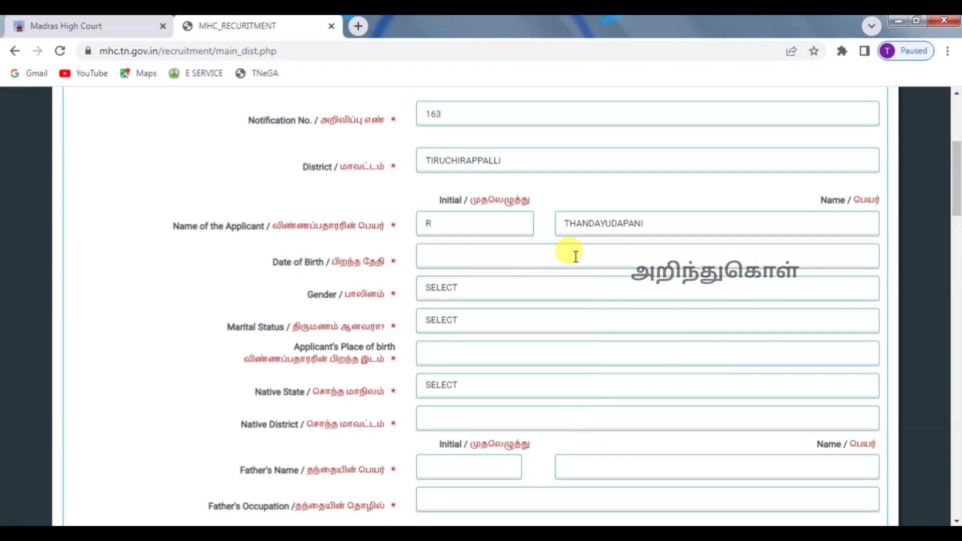
pyautogui.click(538, 291)
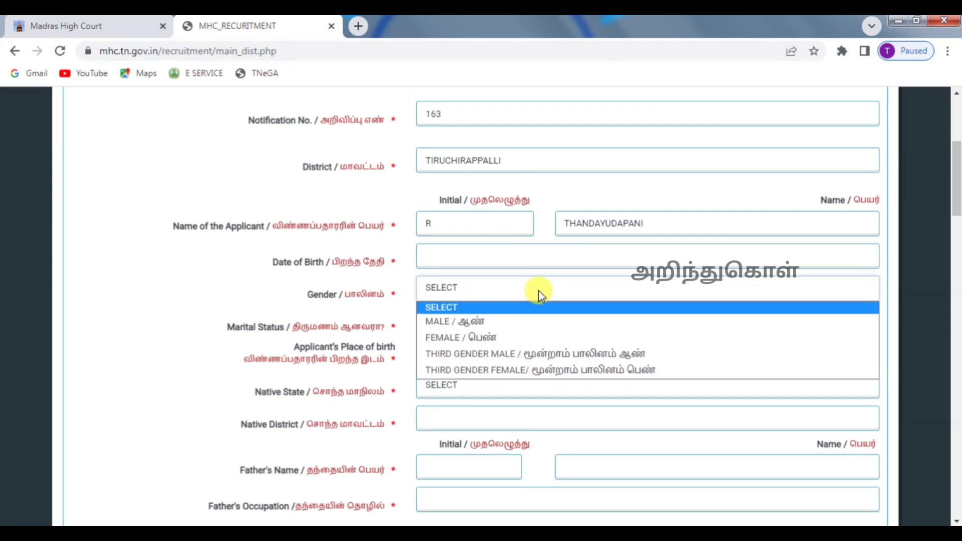
pyautogui.click(527, 322)
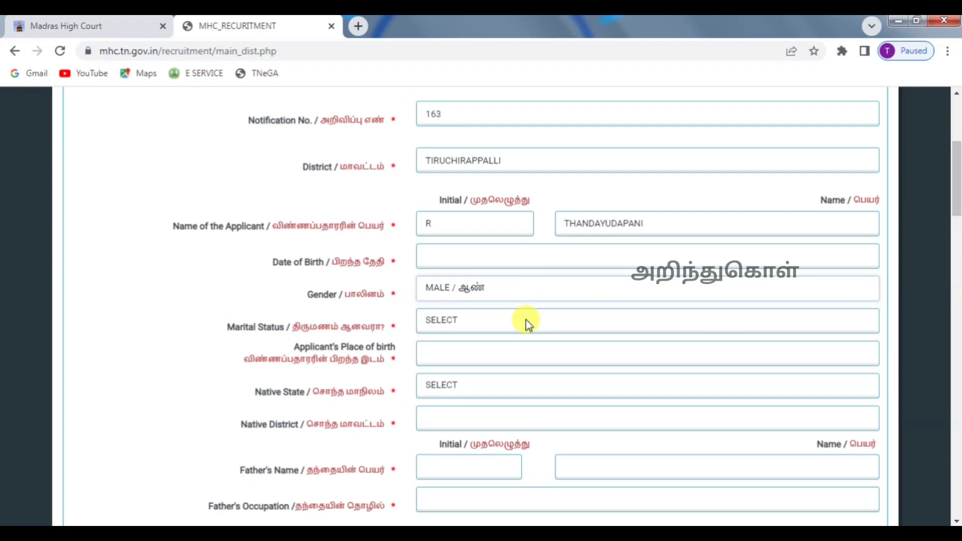
# - Set the applicant's marital status to UNMARRIED
pyautogui.click(498, 287)
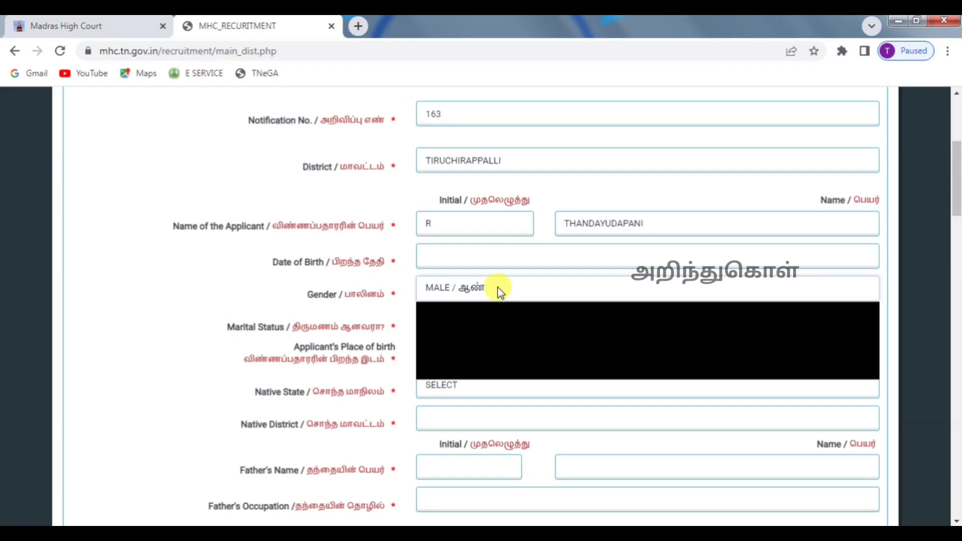
pyautogui.click(497, 287)
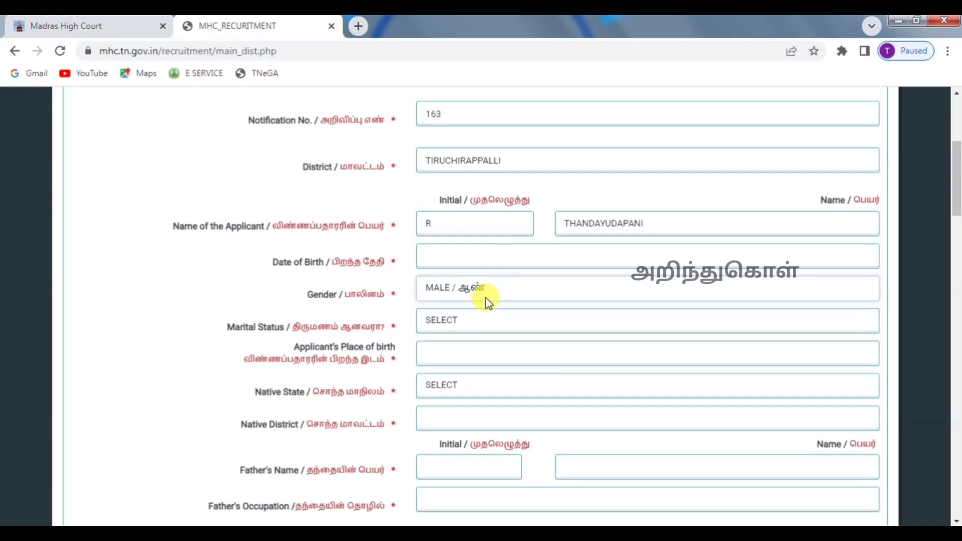
pyautogui.click(488, 324)
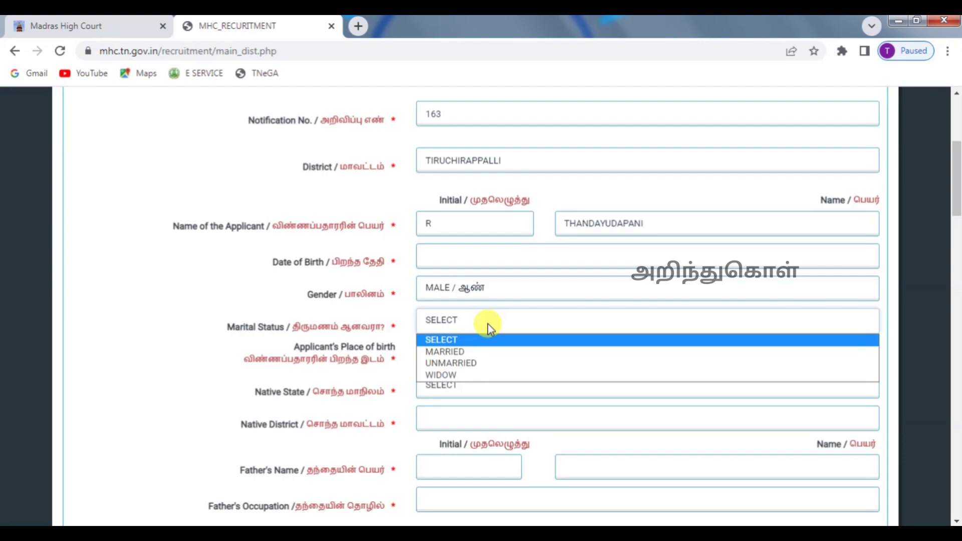
pyautogui.click(489, 362)
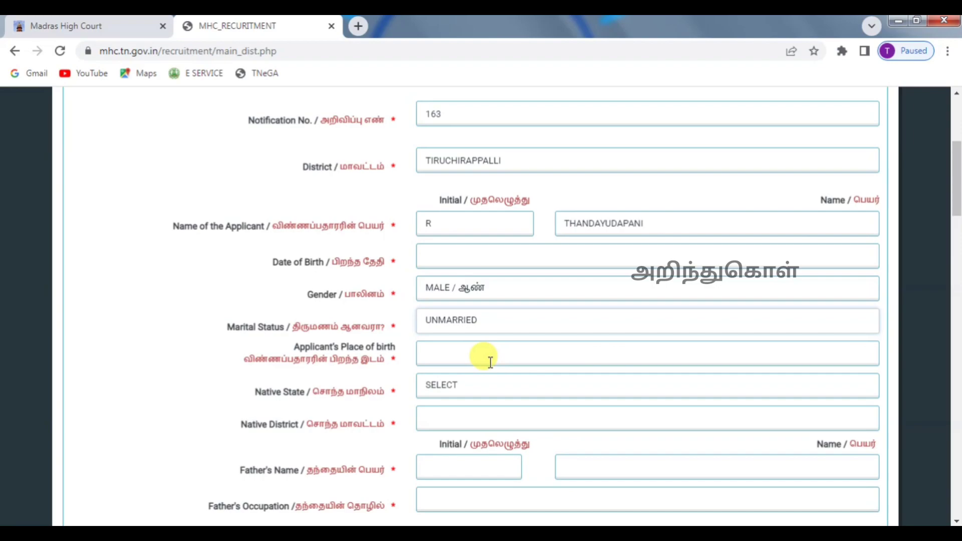
# - Set the applicant's native state to TAMIL NADU and check the native district choices
pyautogui.click(463, 355)
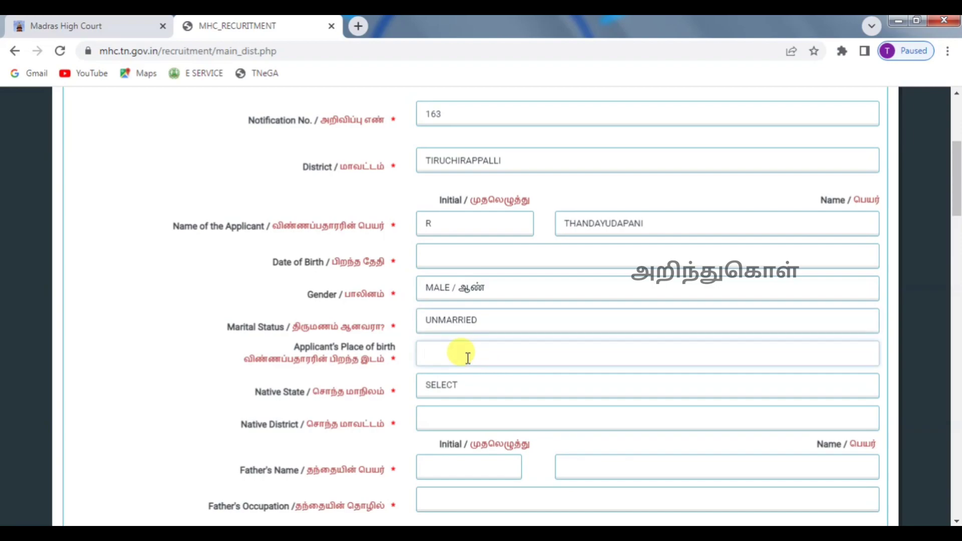
pyautogui.click(480, 383)
pyautogui.scroll(-4, 466, 368)
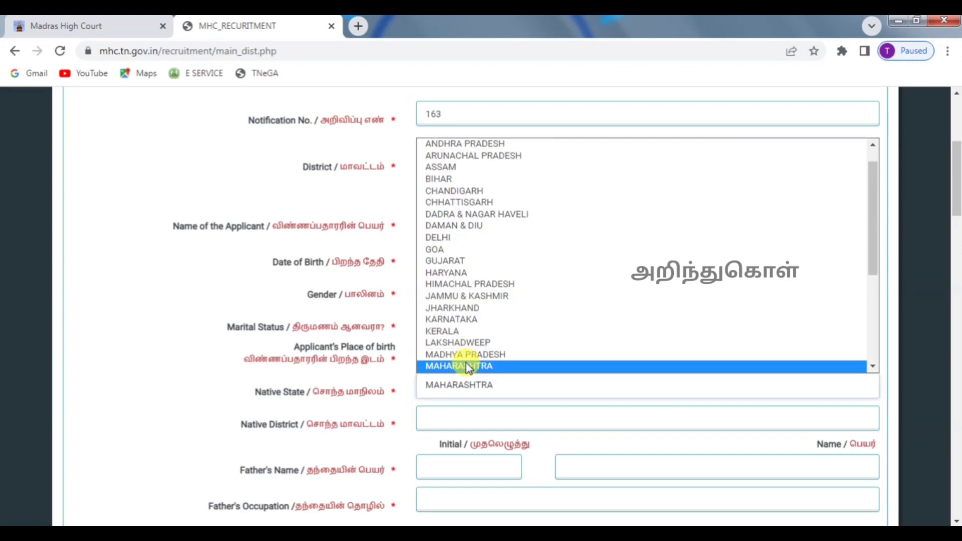
pyautogui.scroll(-1, 468, 369)
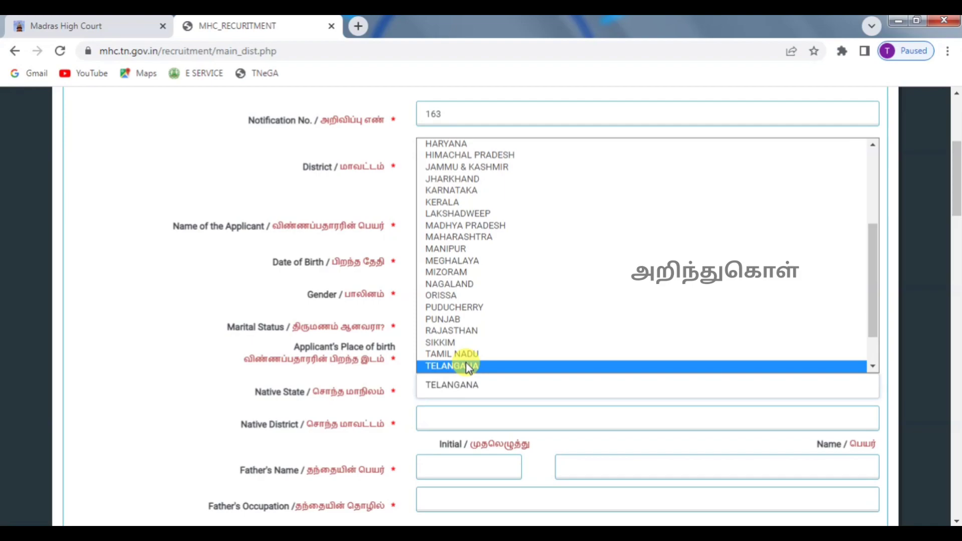
pyautogui.click(461, 356)
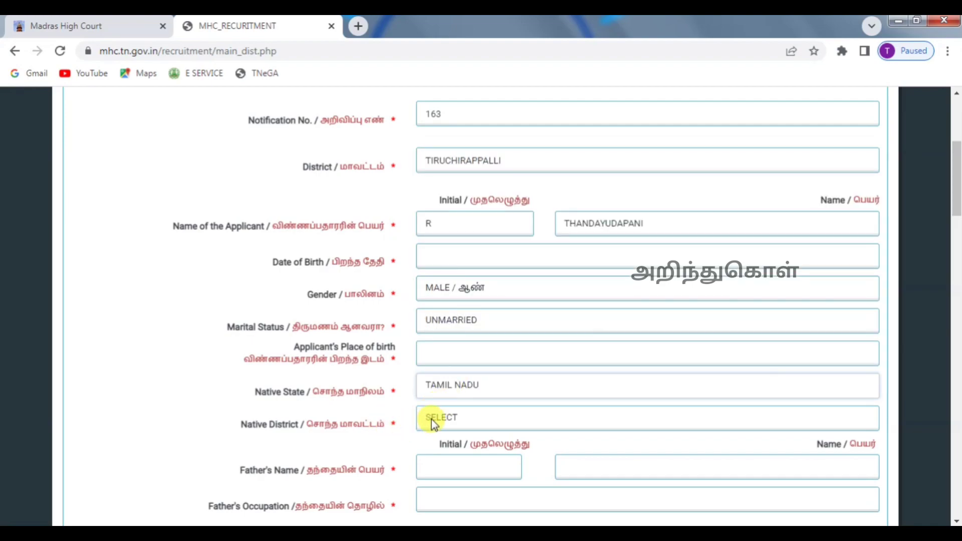
pyautogui.click(451, 414)
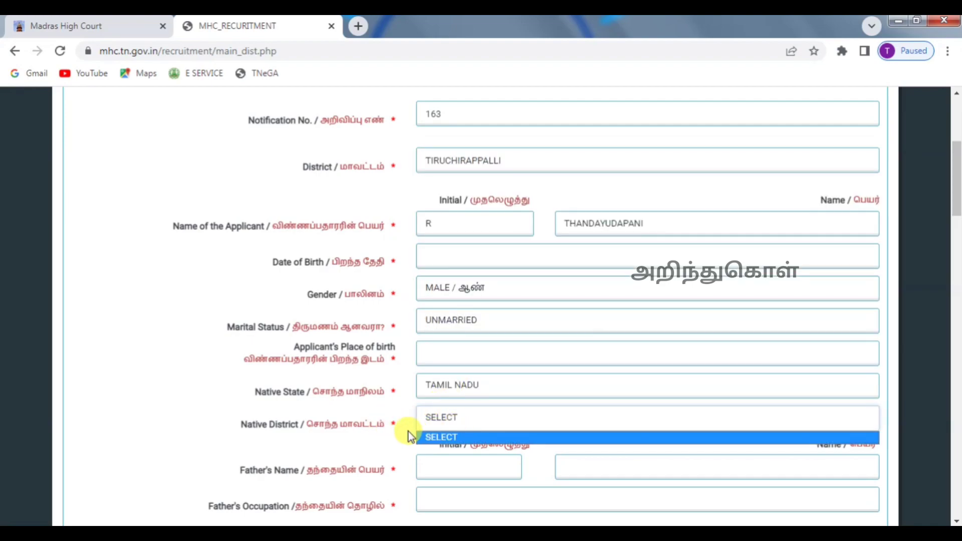
pyautogui.click(391, 447)
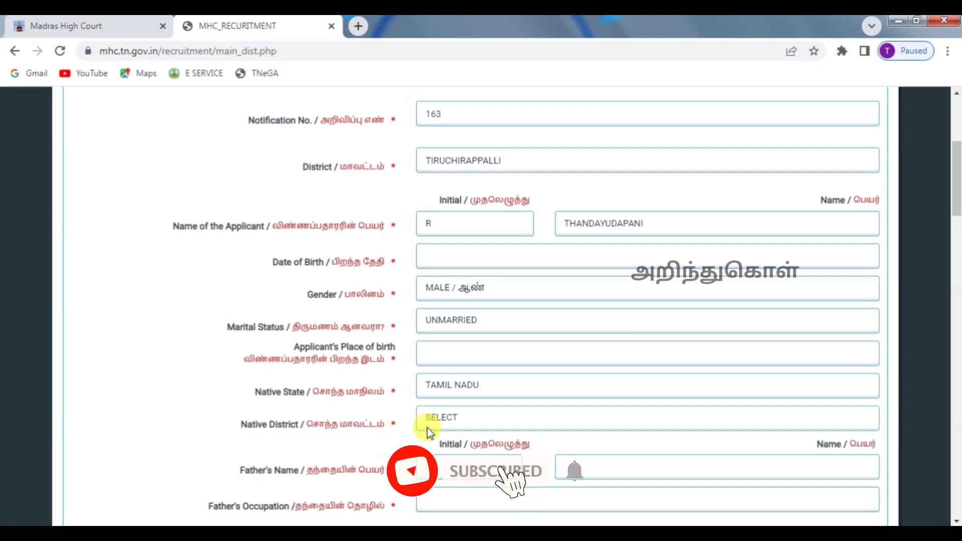
# - Enter the initial for the father's name
pyautogui.scroll(-1, 478, 444)
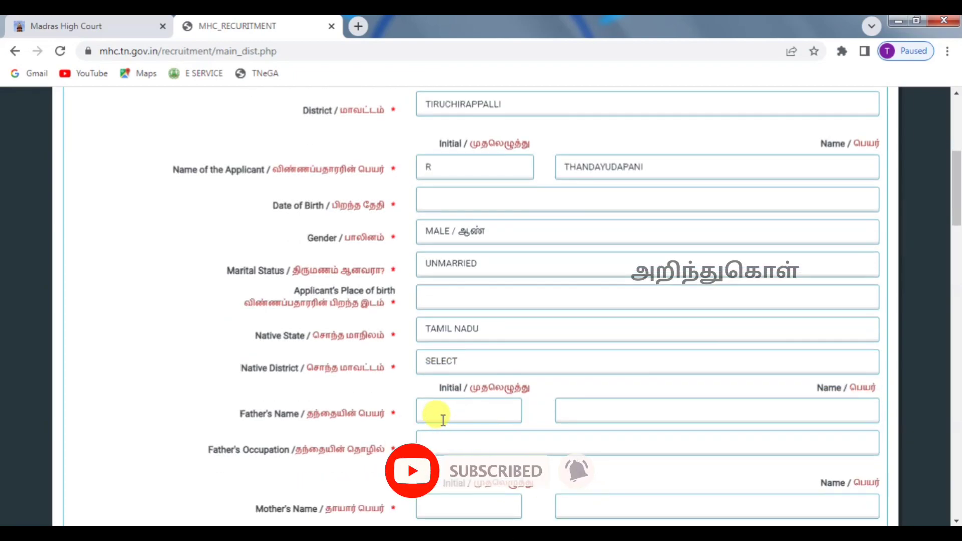
pyautogui.click(435, 414)
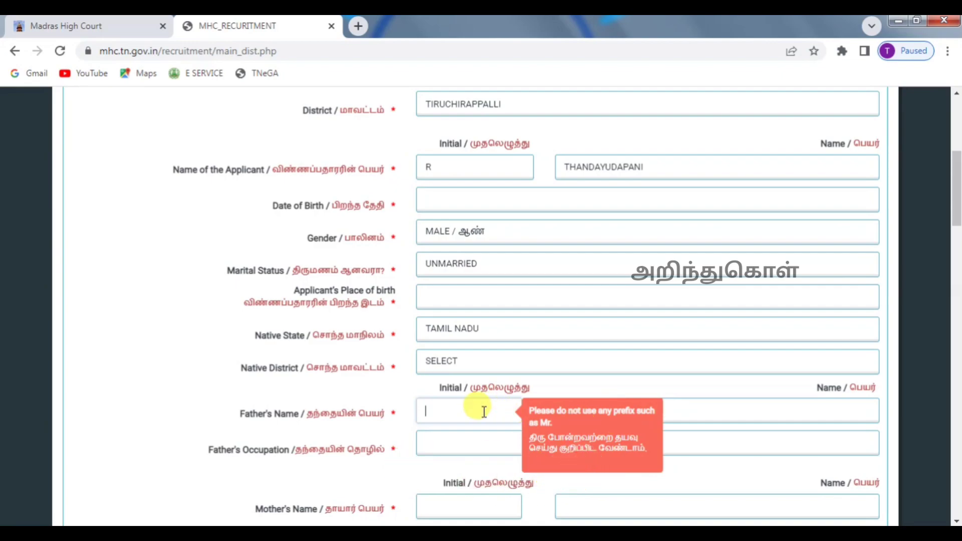
pyautogui.write('P')
pyautogui.click(725, 403)
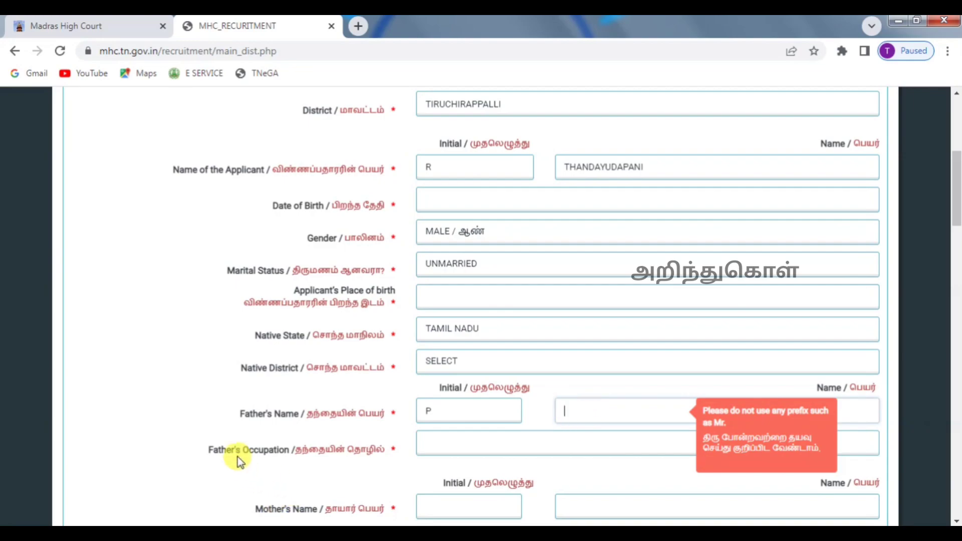
pyautogui.click(452, 448)
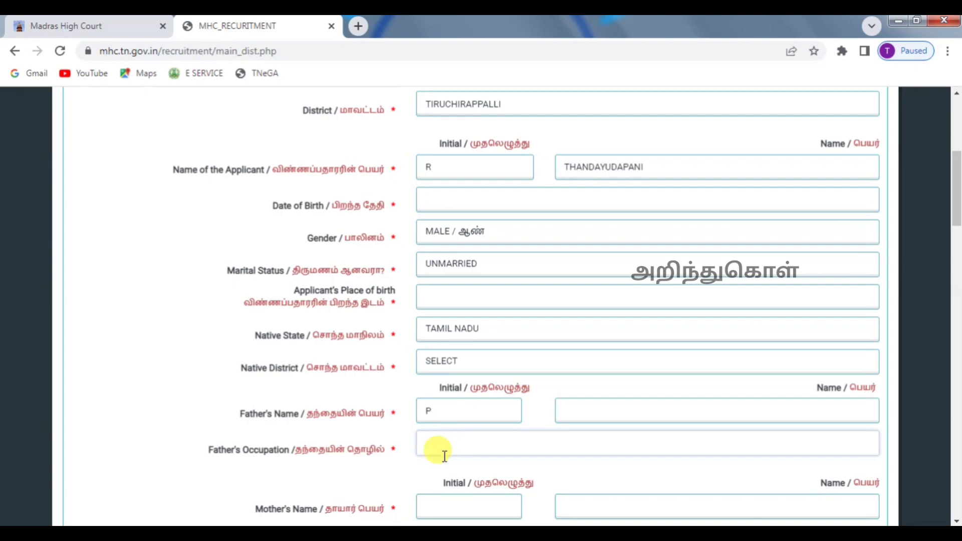
# - Check the entry guidance for the mother's initial, name and occupation fields
pyautogui.scroll(-2, 417, 468)
pyautogui.scroll(-1, 419, 471)
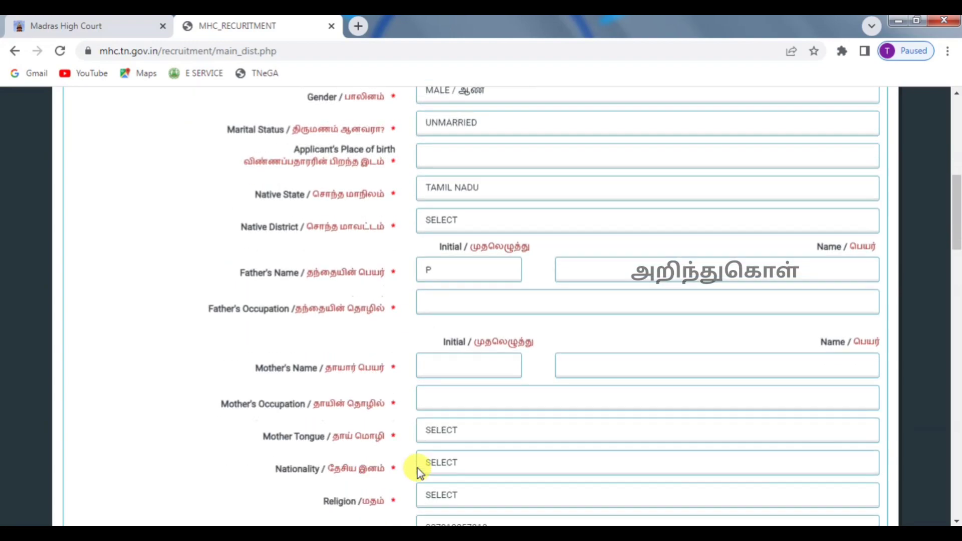
pyautogui.click(490, 369)
pyautogui.click(673, 361)
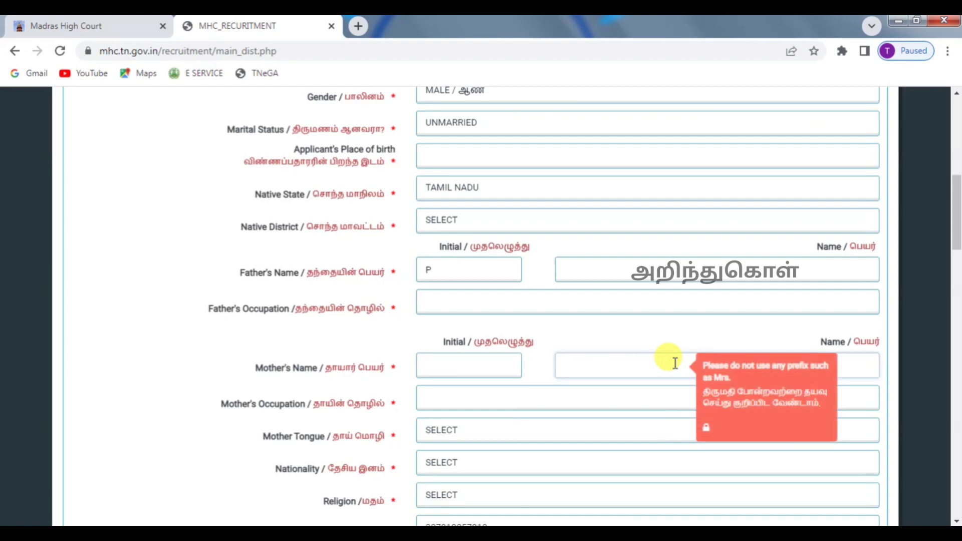
pyautogui.click(513, 365)
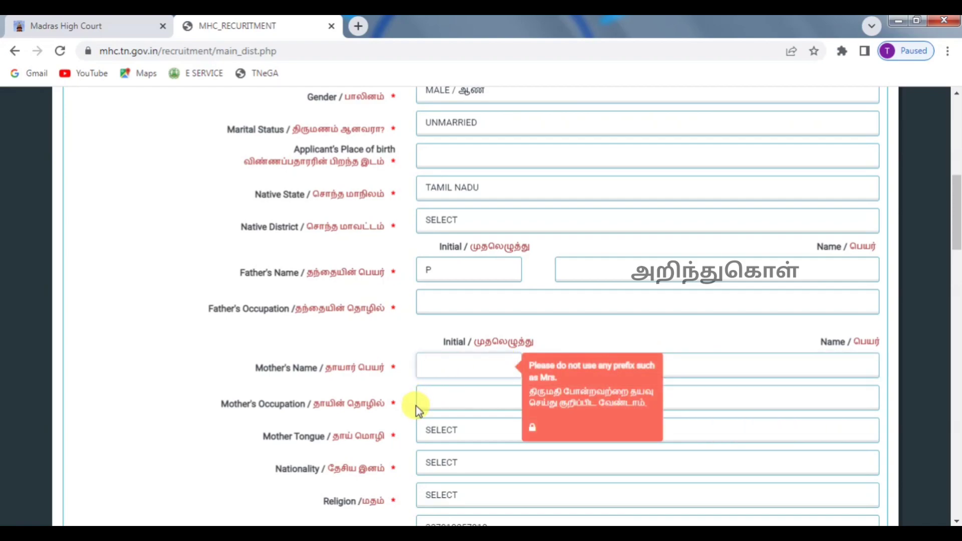
pyautogui.click(436, 398)
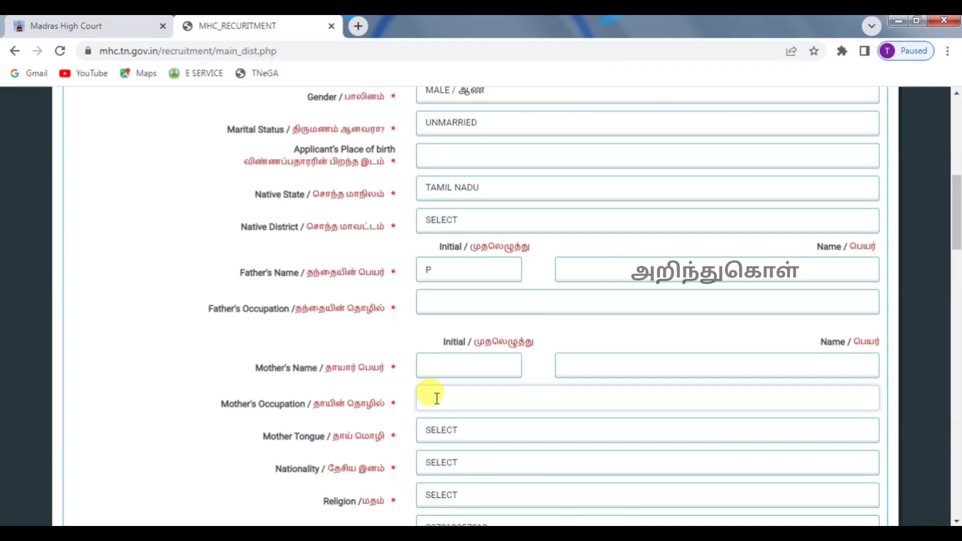
# - Set the applicant's mother tongue to TAMIL
pyautogui.click(435, 432)
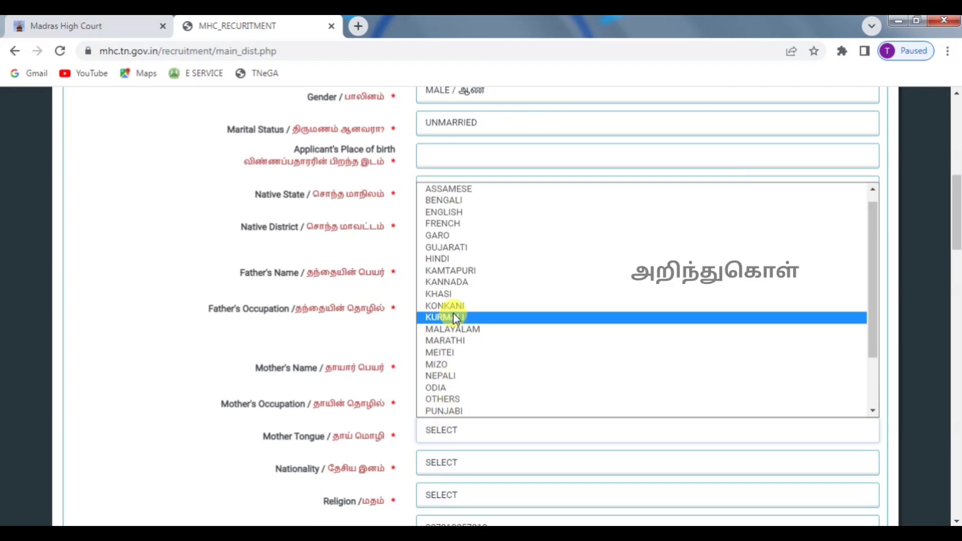
pyautogui.press('Down')
pyautogui.press('Down')
pyautogui.press('Down')
pyautogui.press('Down')
pyautogui.press('Down')
pyautogui.press('Down')
pyautogui.press('Down')
pyautogui.press('Down')
pyautogui.press('Down')
pyautogui.press('Down')
pyautogui.press('Down')
pyautogui.press('Down')
pyautogui.press('Down')
pyautogui.press('Down')
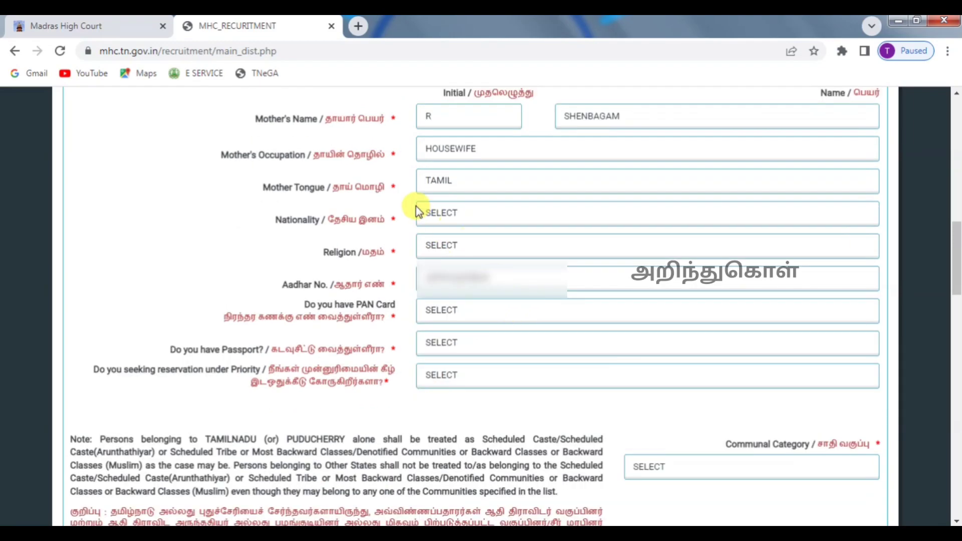
# - Set the nationality to INDIAN and the religion to HINDU
pyautogui.click(458, 215)
pyautogui.click(458, 244)
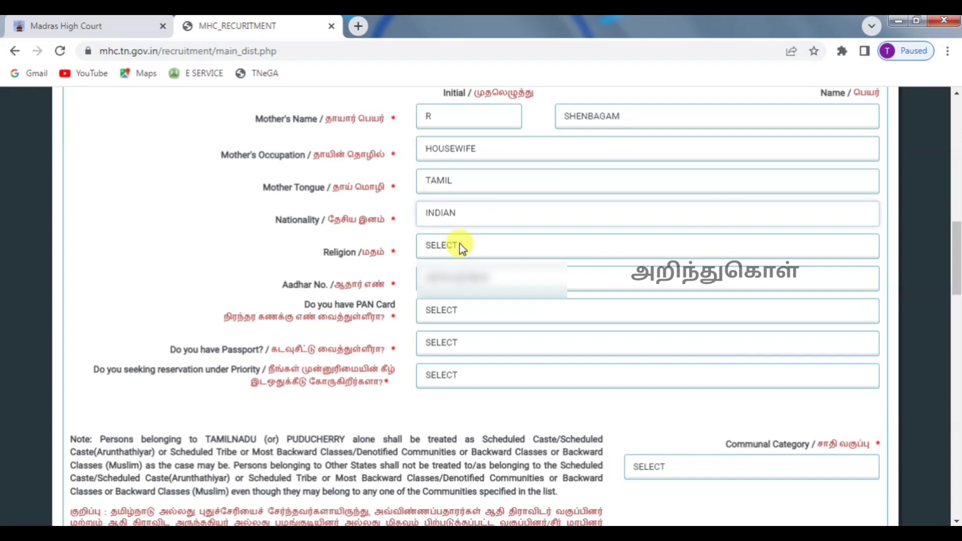
pyautogui.click(459, 244)
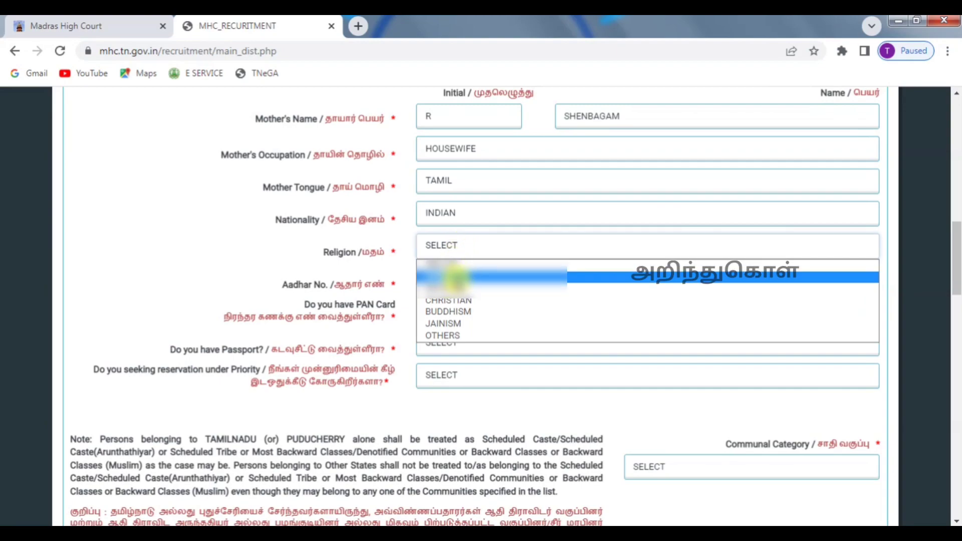
pyautogui.click(455, 276)
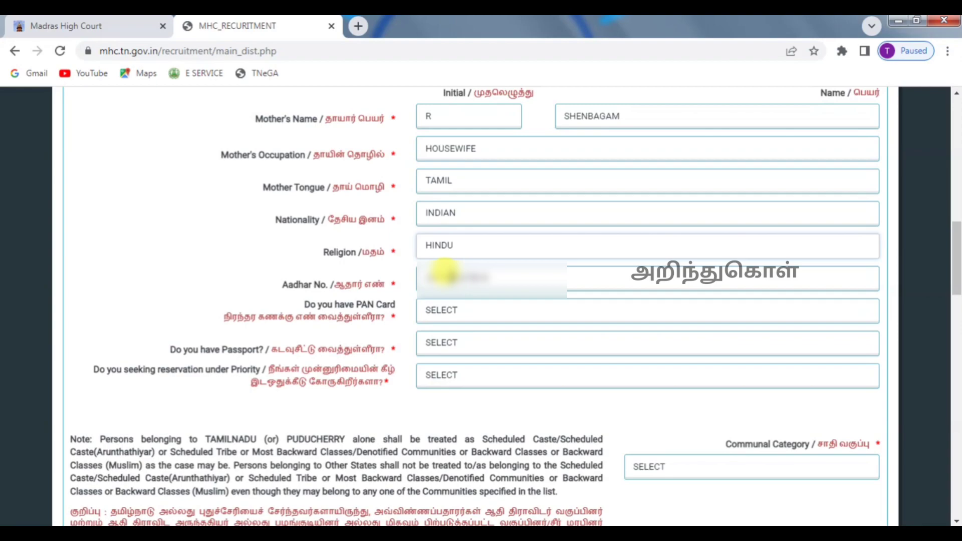
# - Answer YES to having a PAN card and NO to having a passport
pyautogui.click(459, 307)
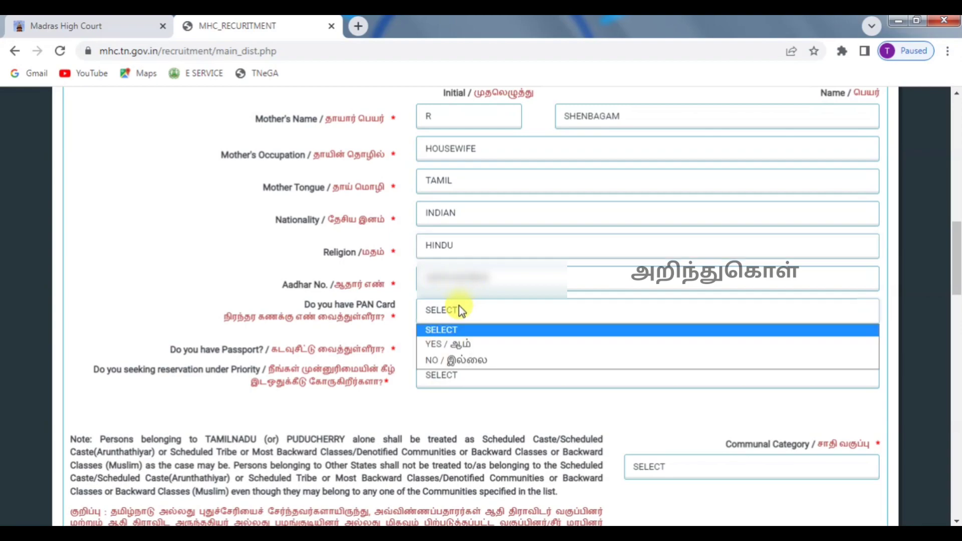
pyautogui.click(452, 338)
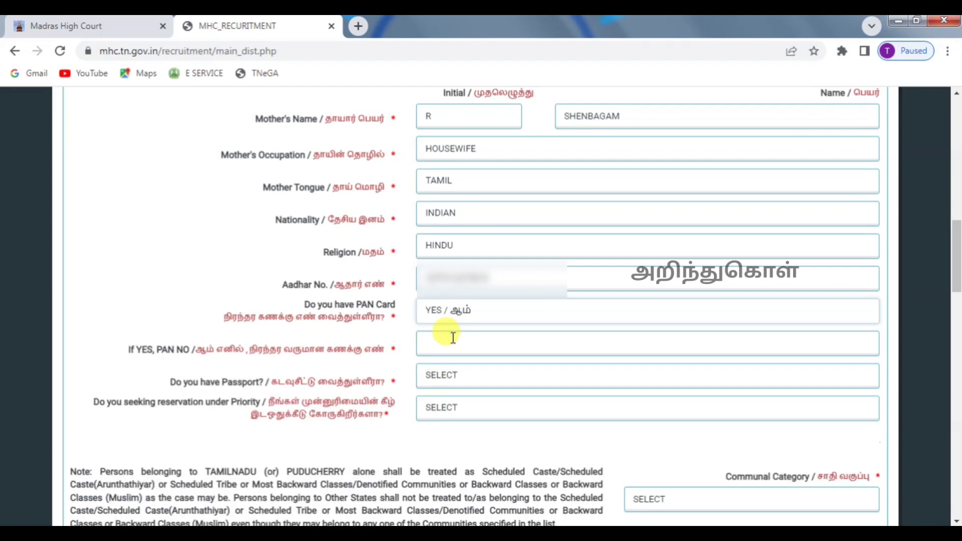
pyautogui.click(457, 340)
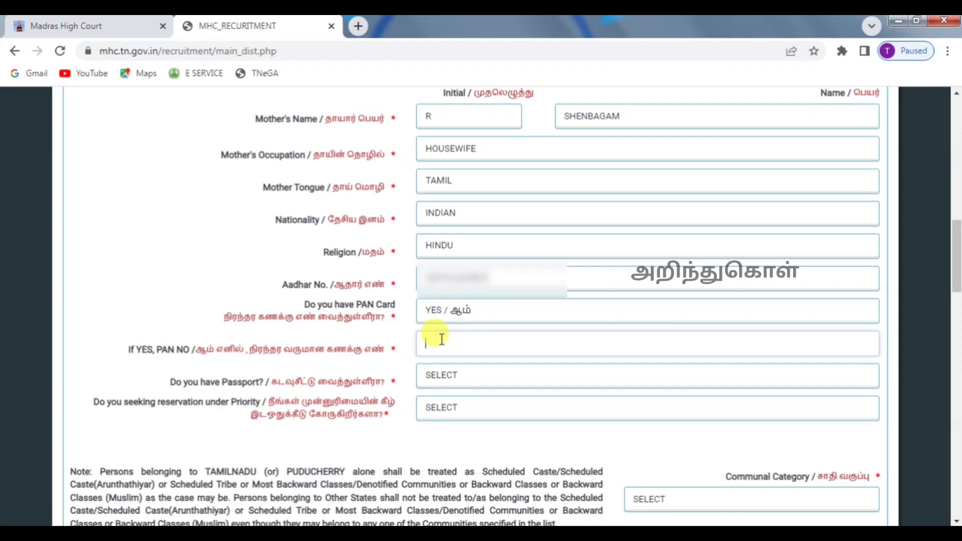
pyautogui.click(451, 375)
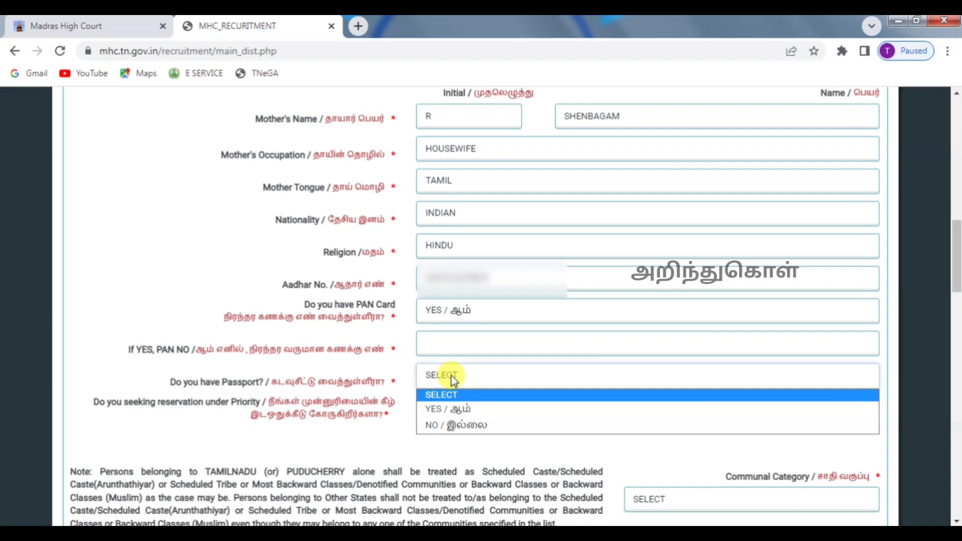
pyautogui.click(454, 425)
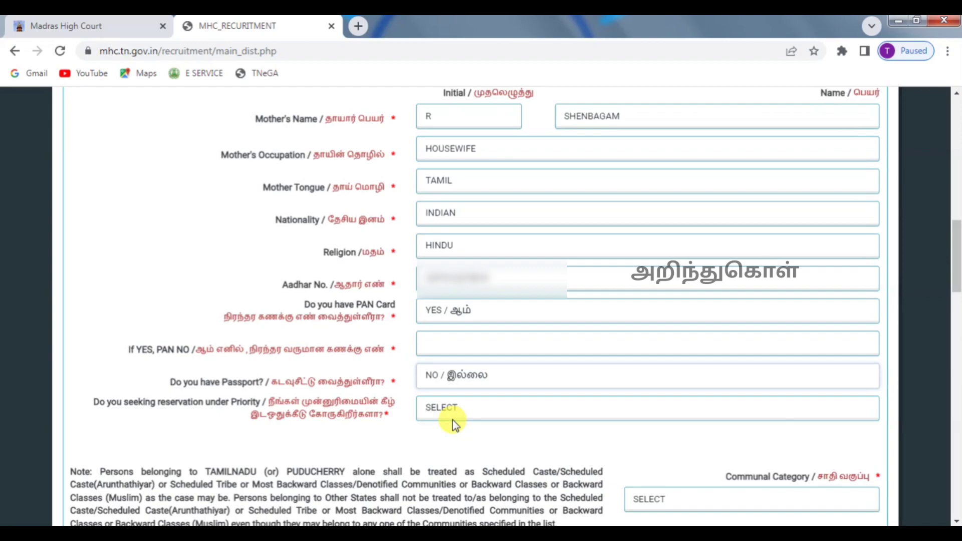
# - Answer YES to seeking priority reservation and select First Generation Graduates together with Persons Who Have Studied in Tamil Medium in Tamil Nadu Government Schools
pyautogui.click(461, 411)
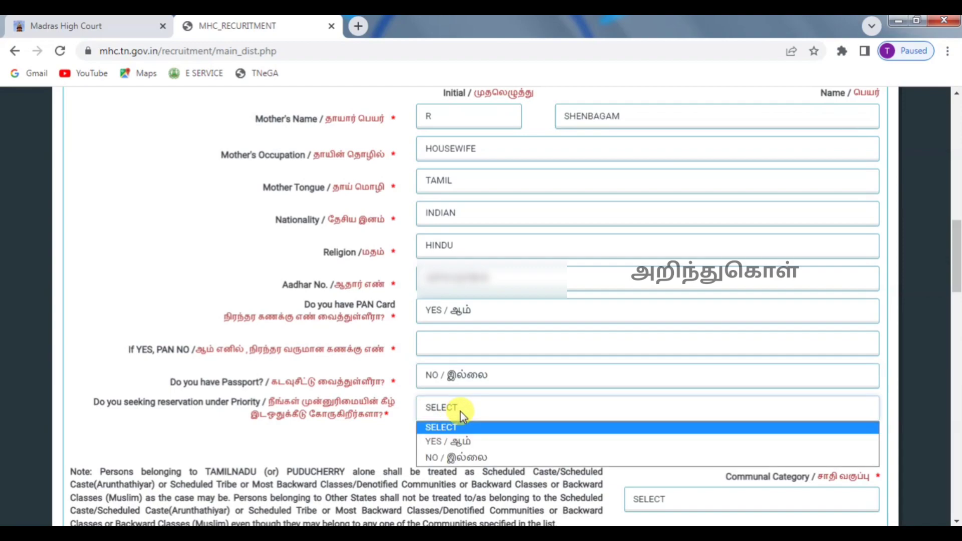
pyautogui.click(454, 442)
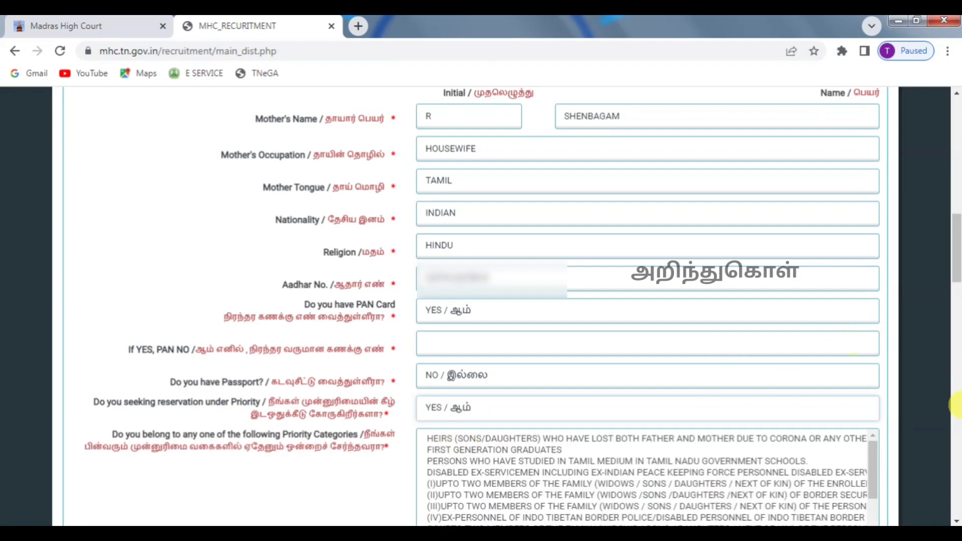
pyautogui.moveTo(954, 248); pyautogui.dragTo(954, 279)
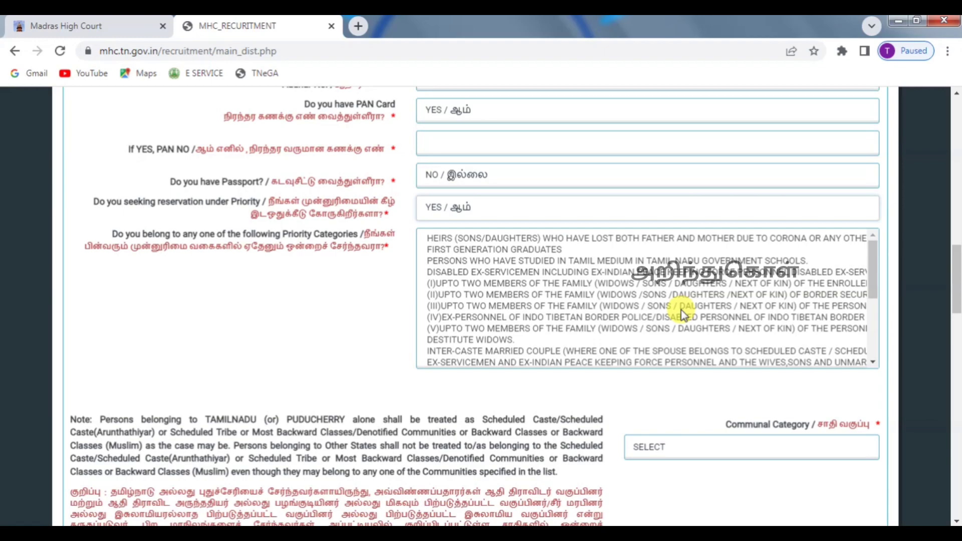
pyautogui.click(541, 249)
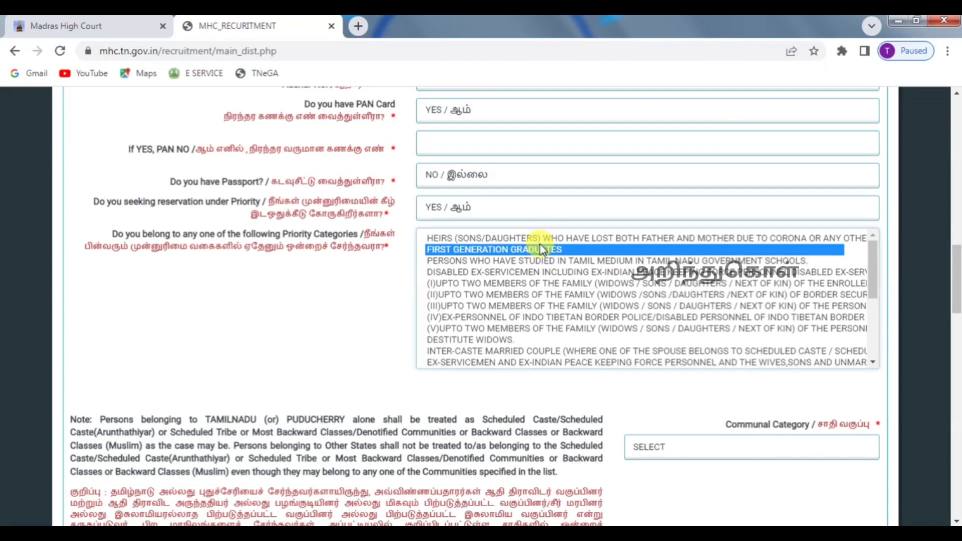
pyautogui.keyDown('ctrl'); pyautogui.click(545, 258); pyautogui.keyUp('ctrl')
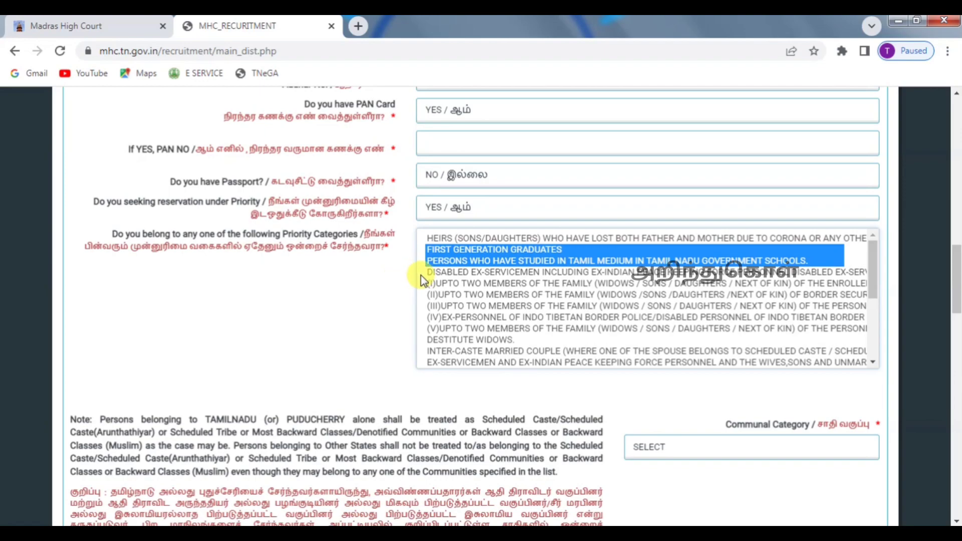
pyautogui.click(392, 266)
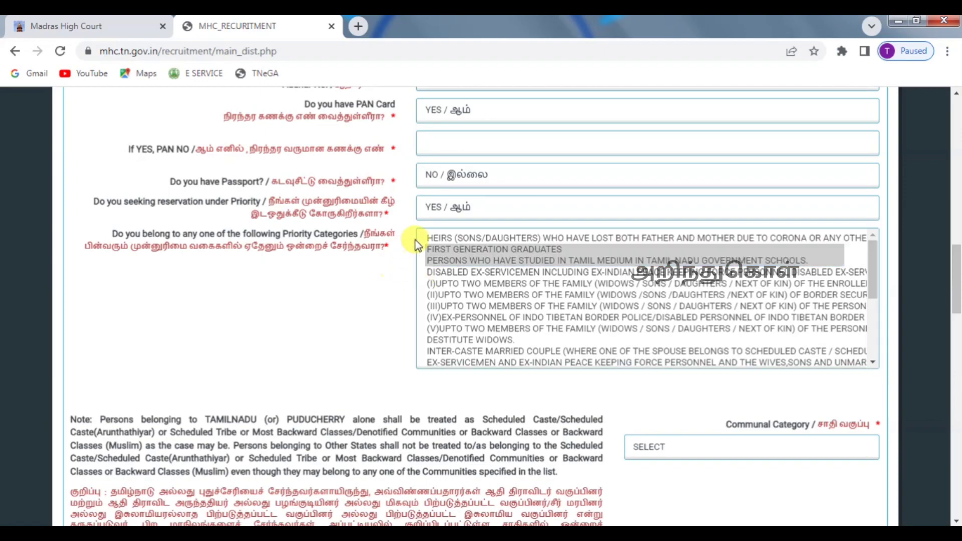
pyautogui.click(425, 320)
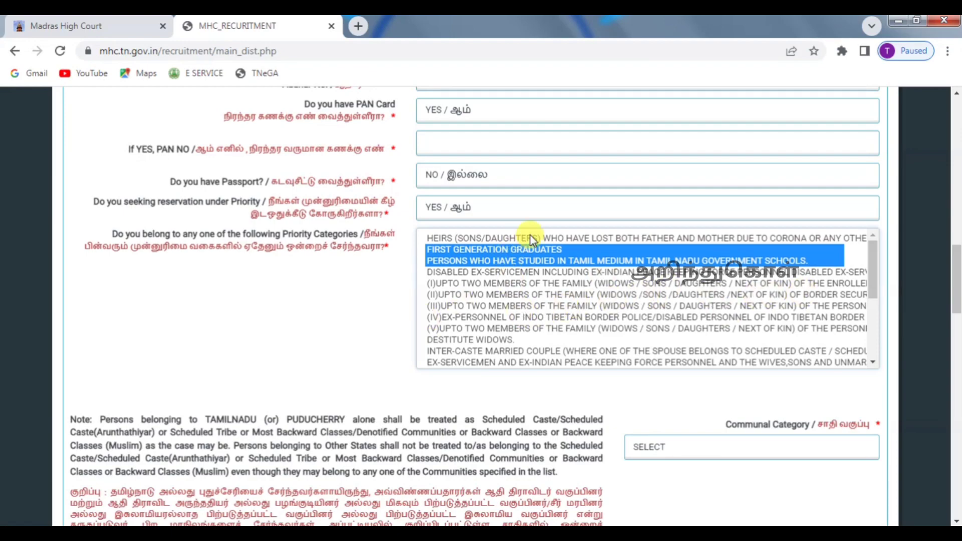
# - Answer NO to seeking reservation under Priority and set the communal category to MBC/DC
pyautogui.click(500, 208)
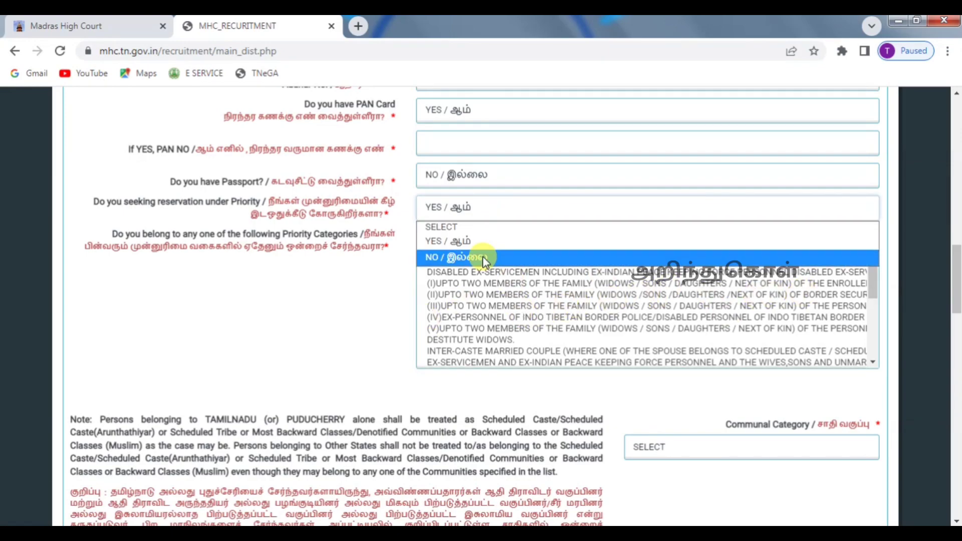
pyautogui.click(482, 256)
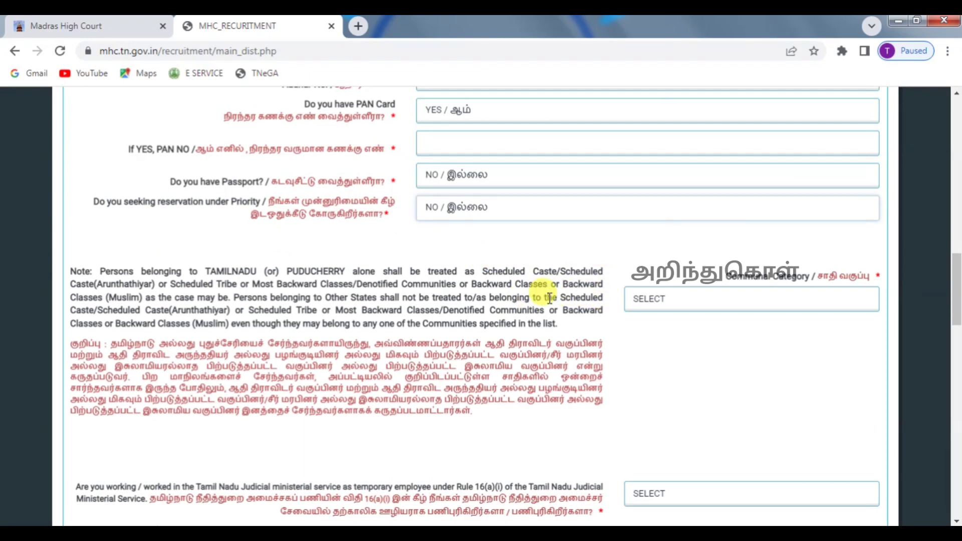
pyautogui.click(774, 300)
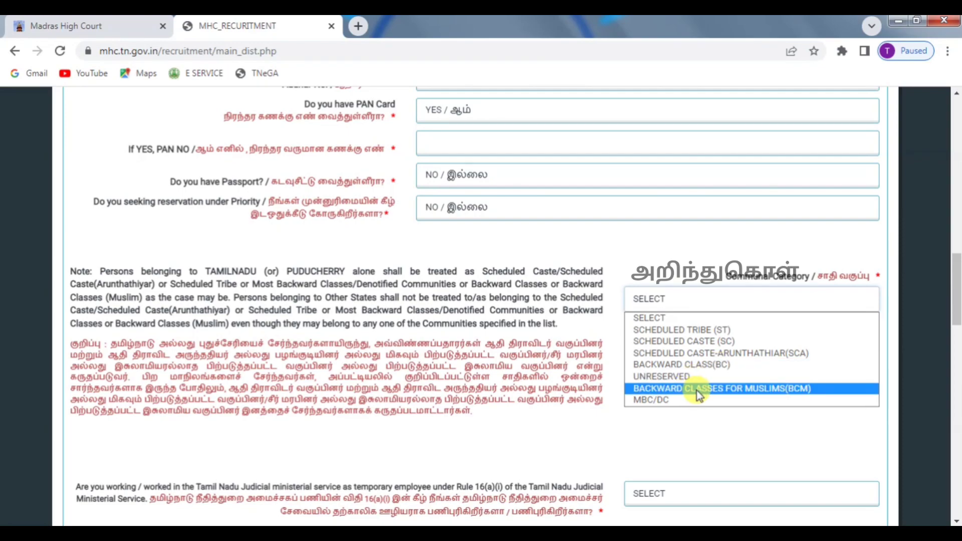
pyautogui.click(684, 400)
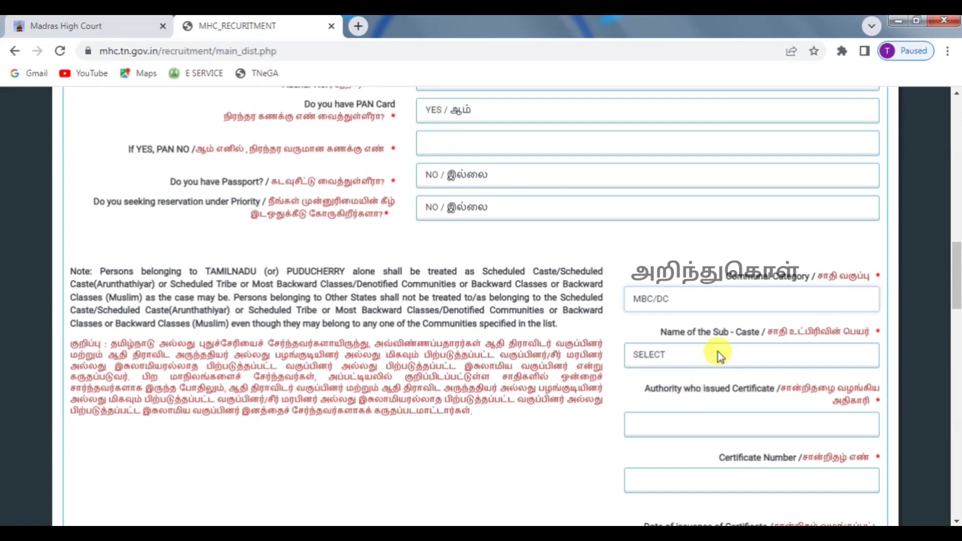
# - Review the sub-caste options and the community certificate's number and date of issuance fields
pyautogui.click(717, 351)
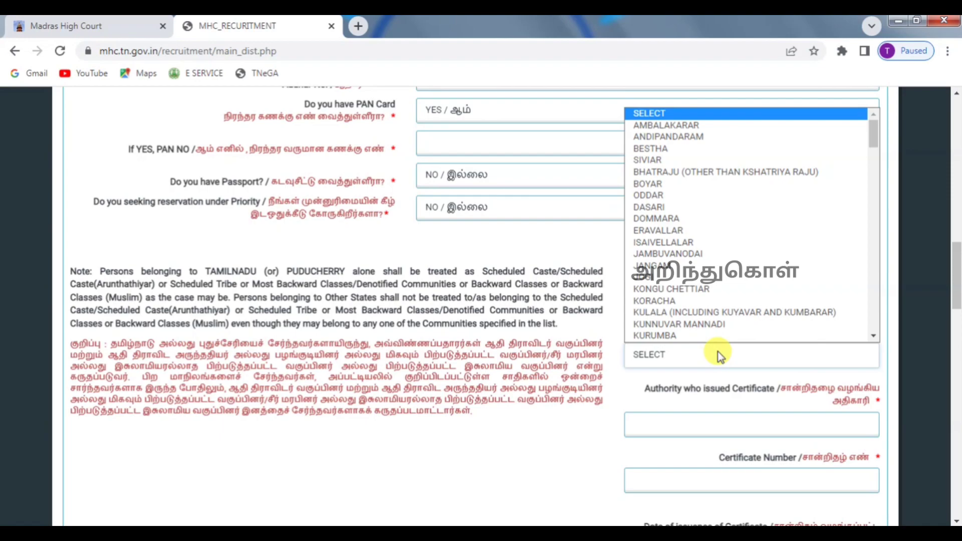
pyautogui.scroll(-3, 717, 352)
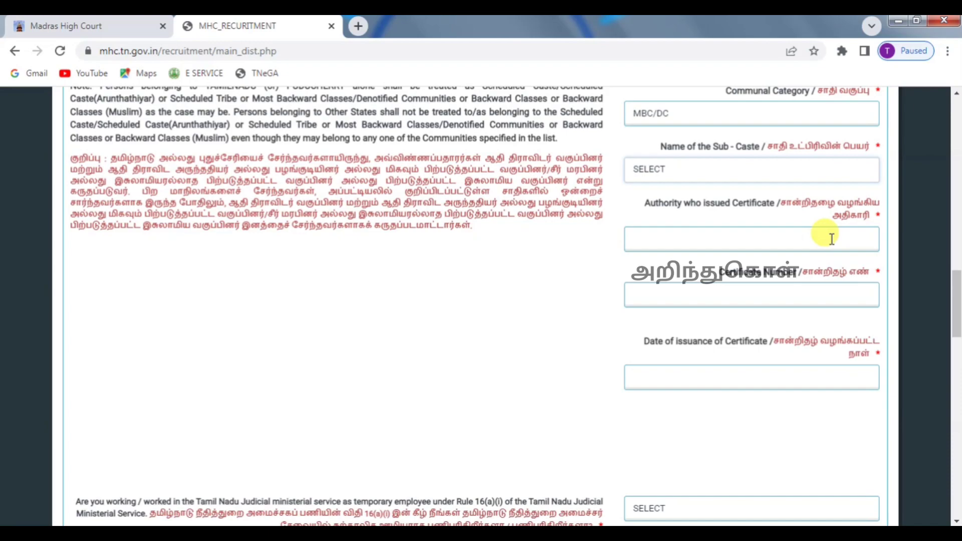
pyautogui.click(755, 286)
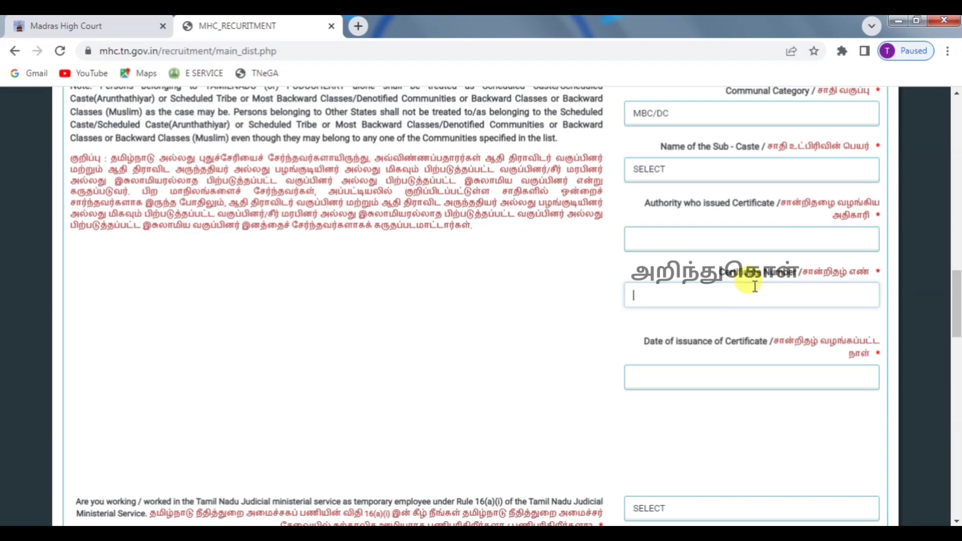
pyautogui.click(733, 374)
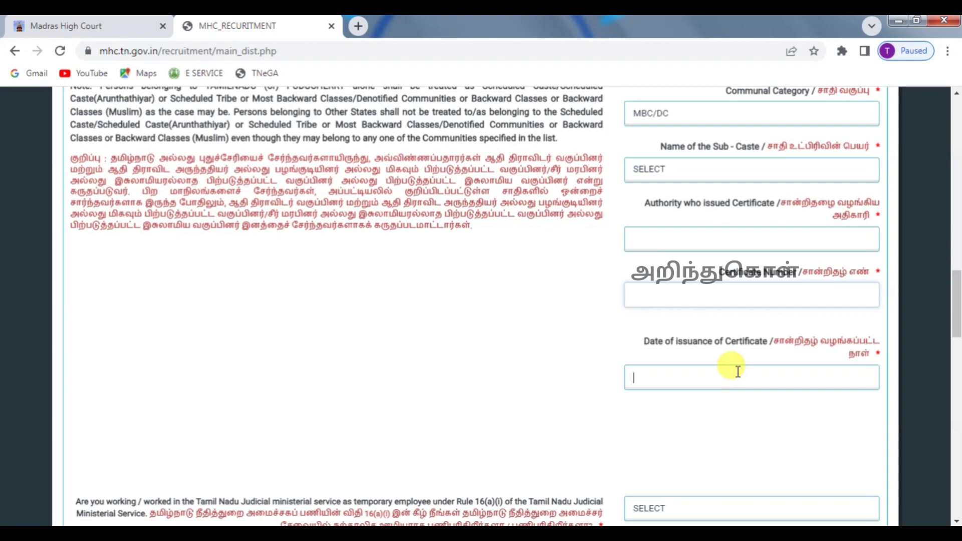
pyautogui.click(537, 399)
# - Answer NO to having worked in the Tamil Nadu Judicial Ministerial Service as a temporary employee under Rule 16(a)(i)
pyautogui.scroll(-4, 536, 399)
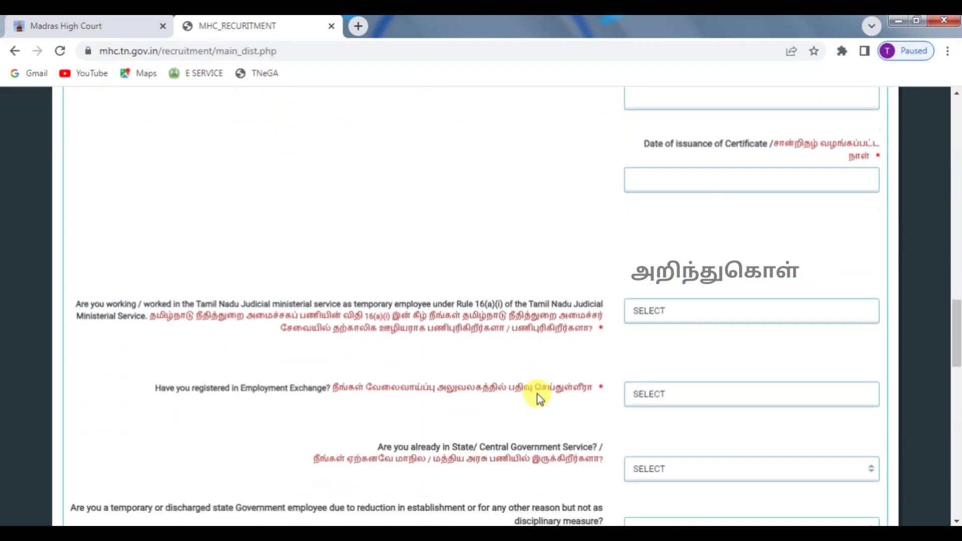
pyautogui.scroll(-2, 537, 399)
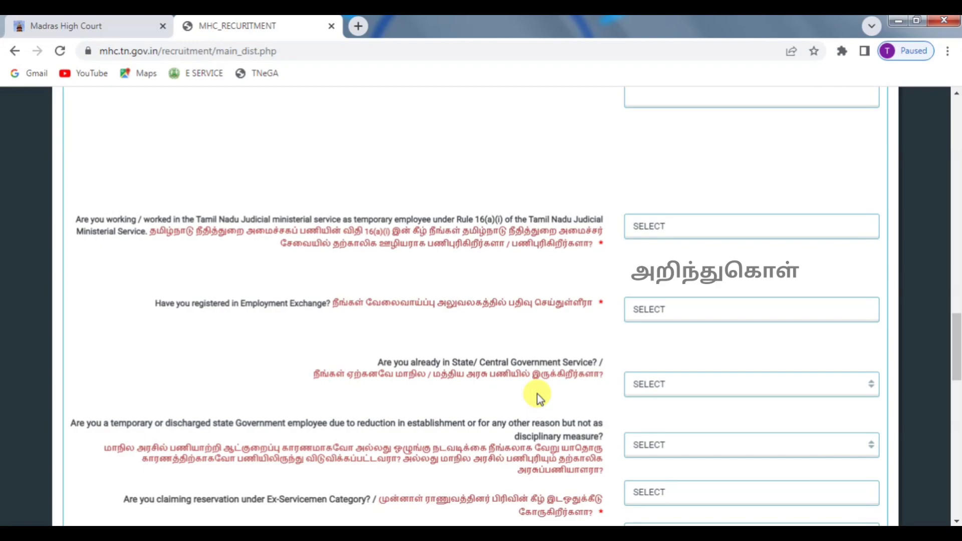
pyautogui.click(651, 229)
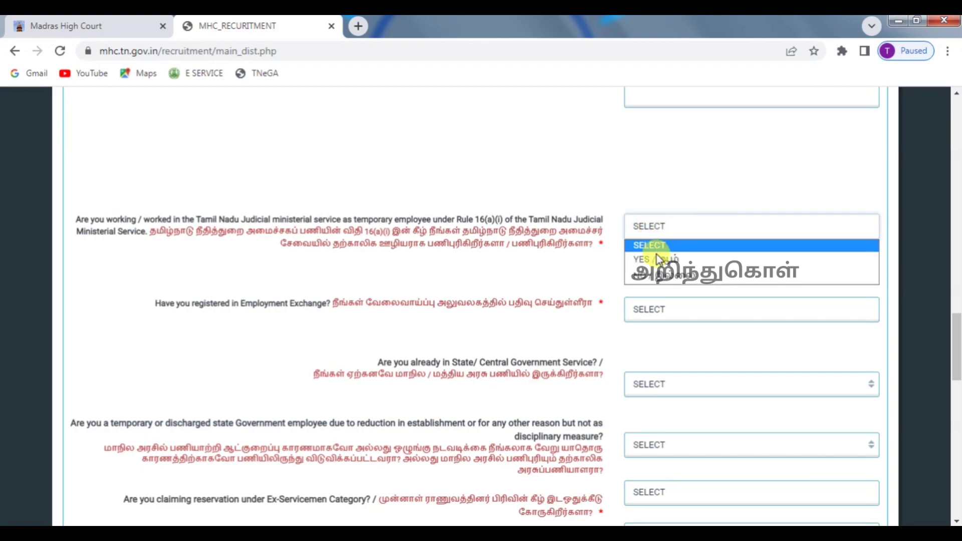
pyautogui.click(653, 275)
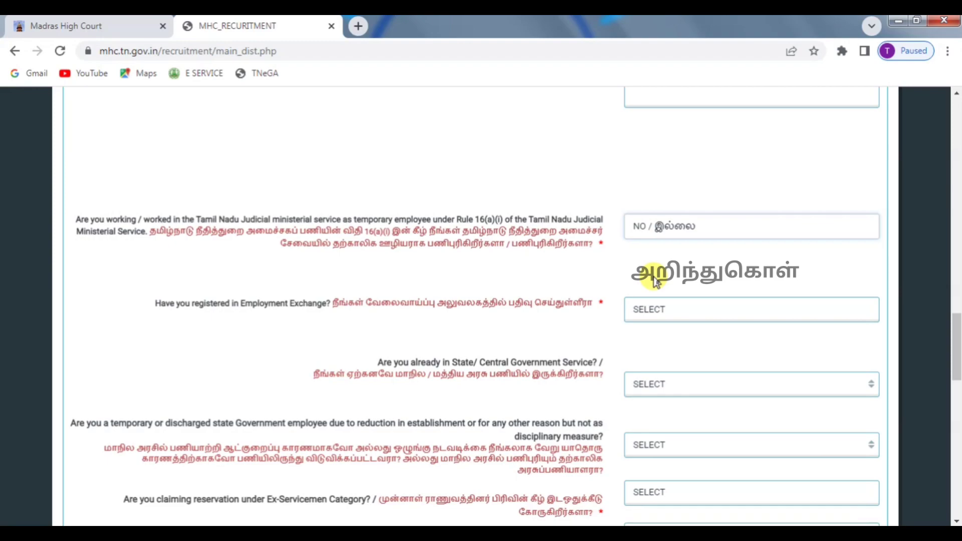
# - Answer YES to being registered in Employment Exchange and go to the Employment Registration Number field
pyautogui.click(664, 309)
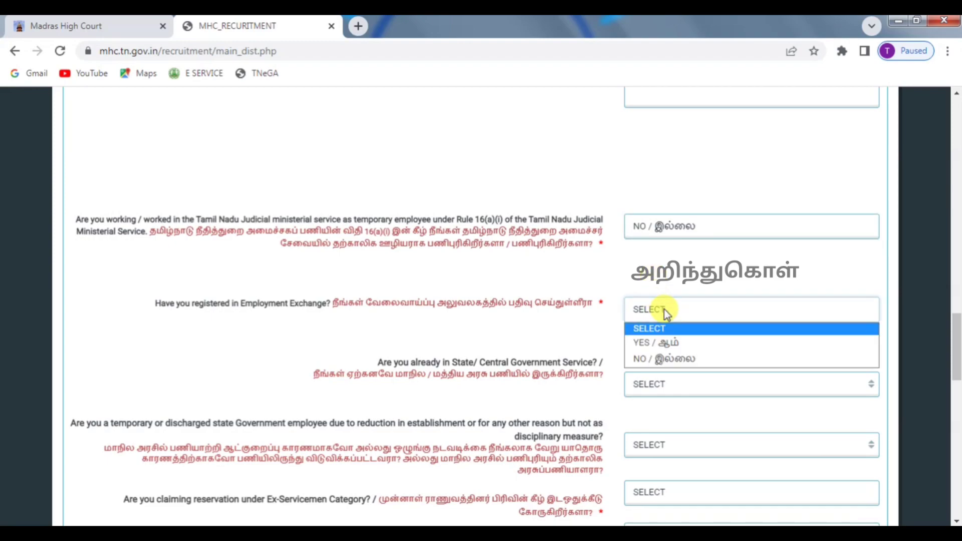
pyautogui.click(672, 290)
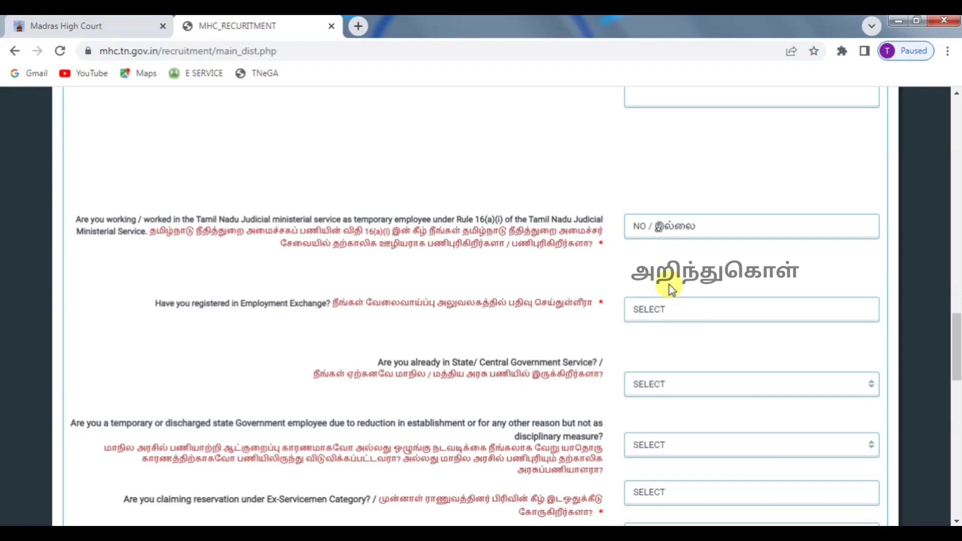
pyautogui.click(858, 314)
pyautogui.click(820, 343)
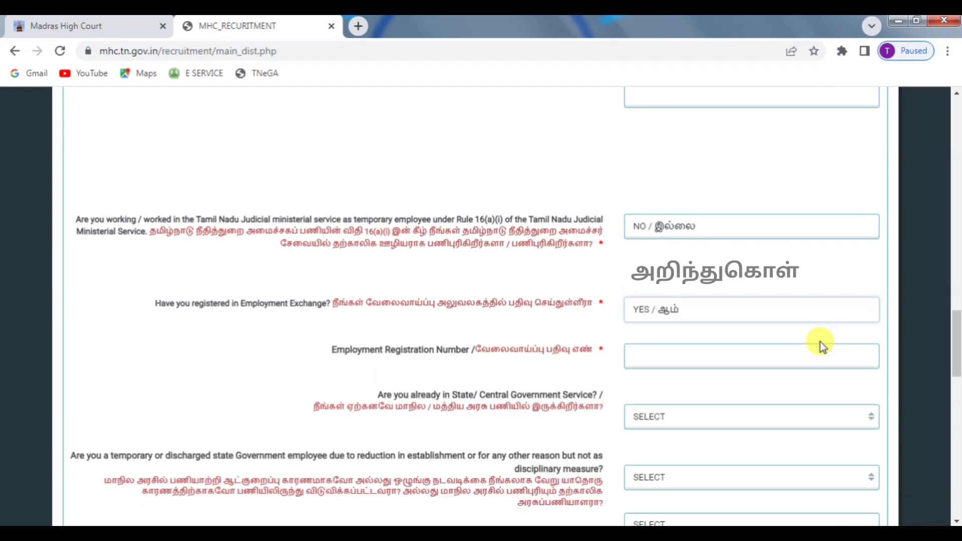
pyautogui.click(676, 356)
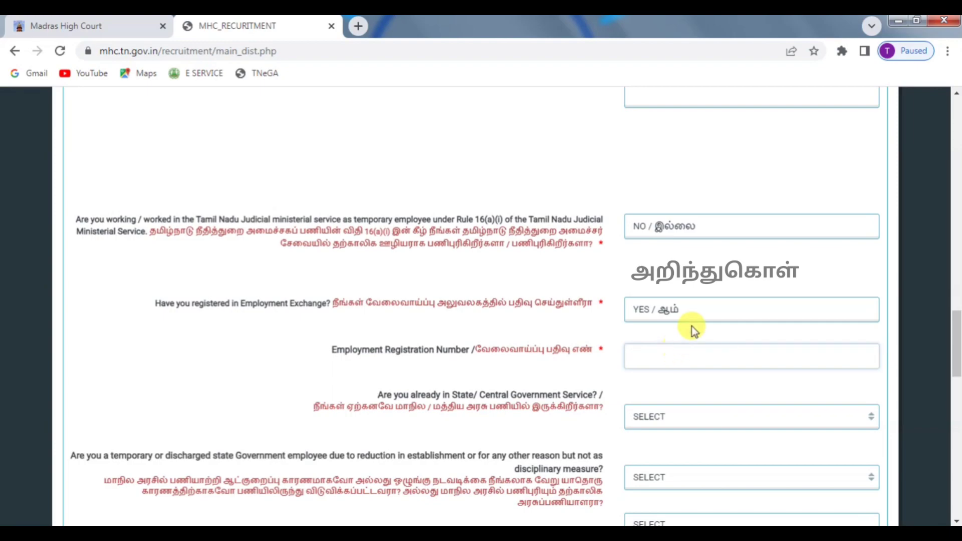
# - Answer NO to being registered in Employment Exchange and NO to already being in State/Central Government Service
pyautogui.click(702, 309)
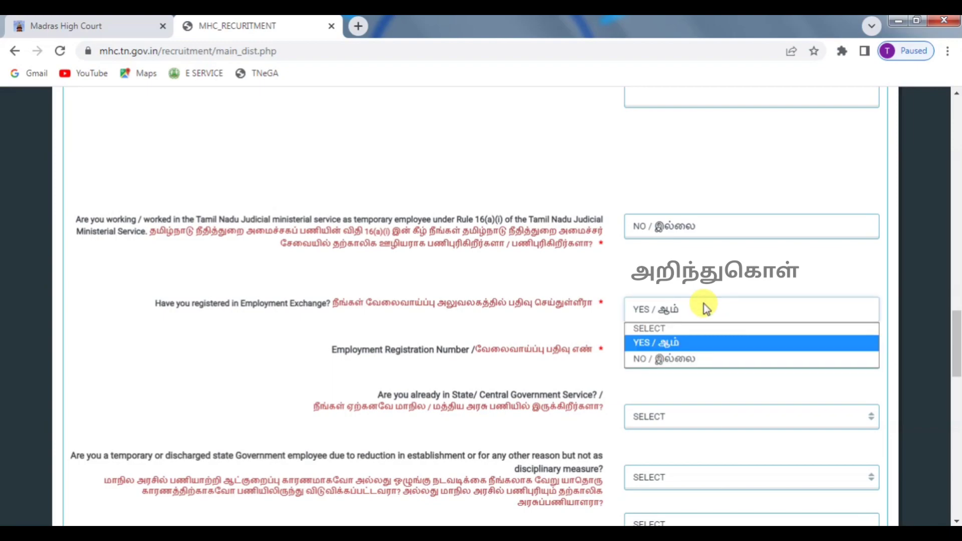
pyautogui.click(704, 363)
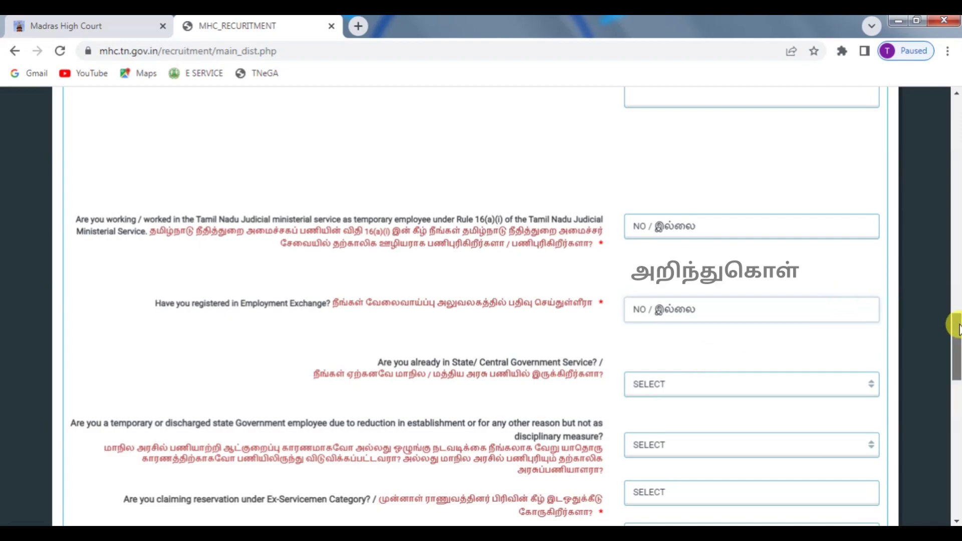
pyautogui.scroll(-4, 956, 346)
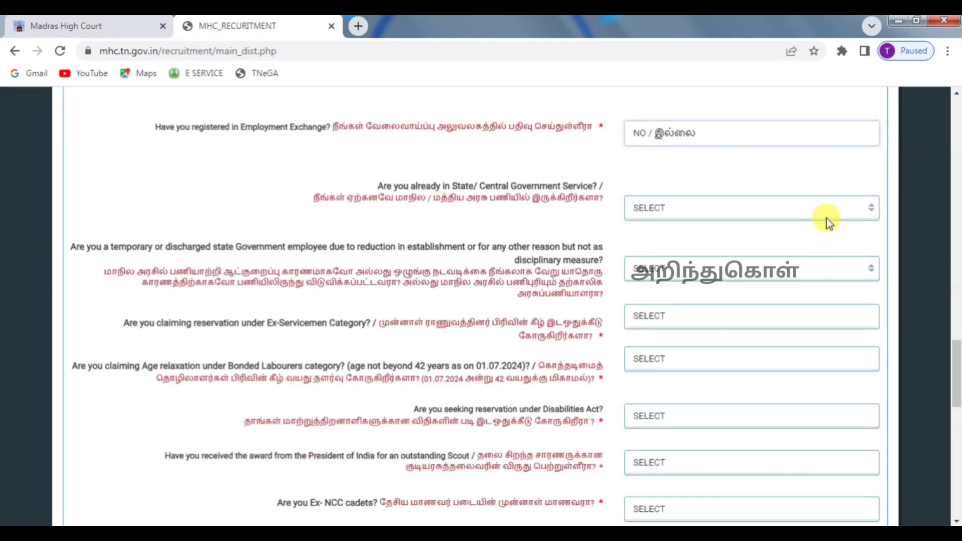
pyautogui.click(826, 217)
pyautogui.click(790, 258)
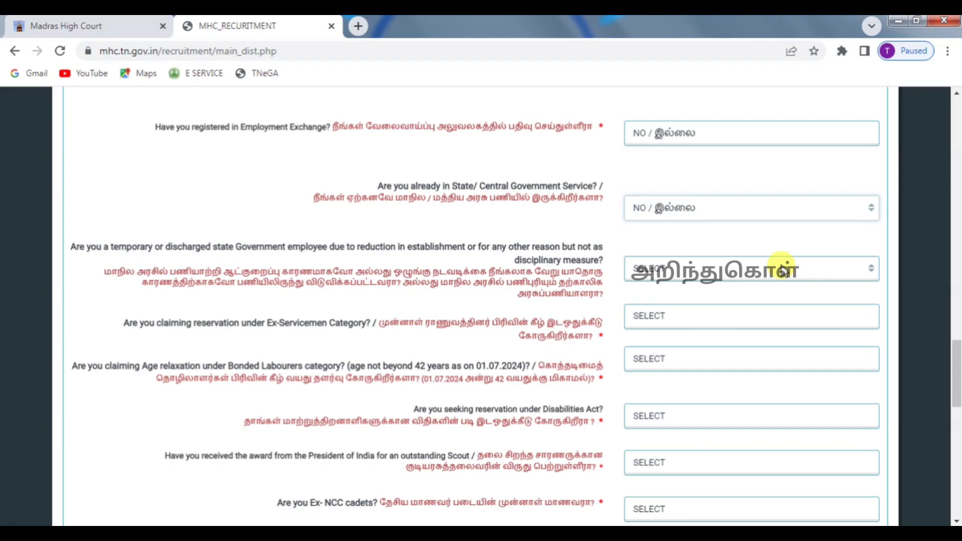
# - Answer NO to being a temporary or discharged state Government employee and NO to claiming reservation under the Ex-Servicemen Category
pyautogui.click(783, 271)
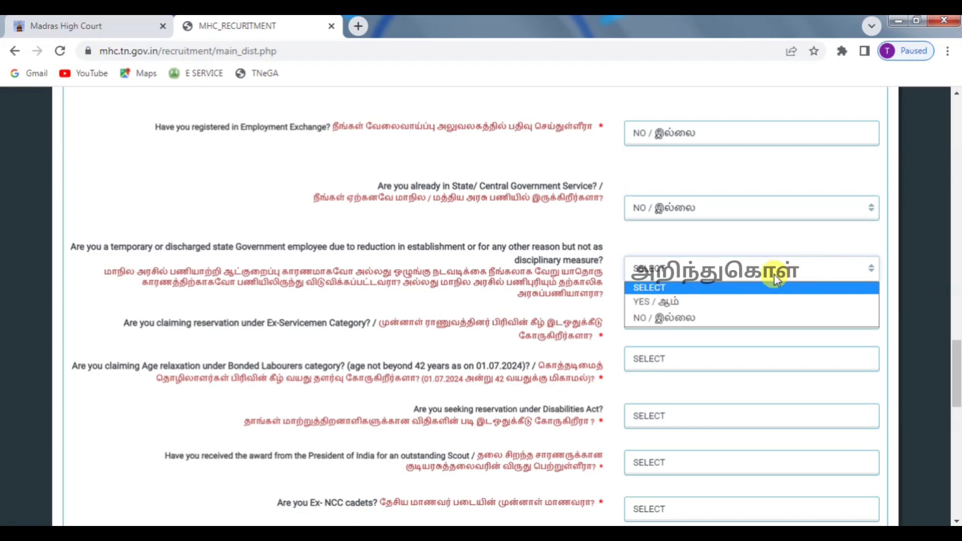
pyautogui.click(753, 317)
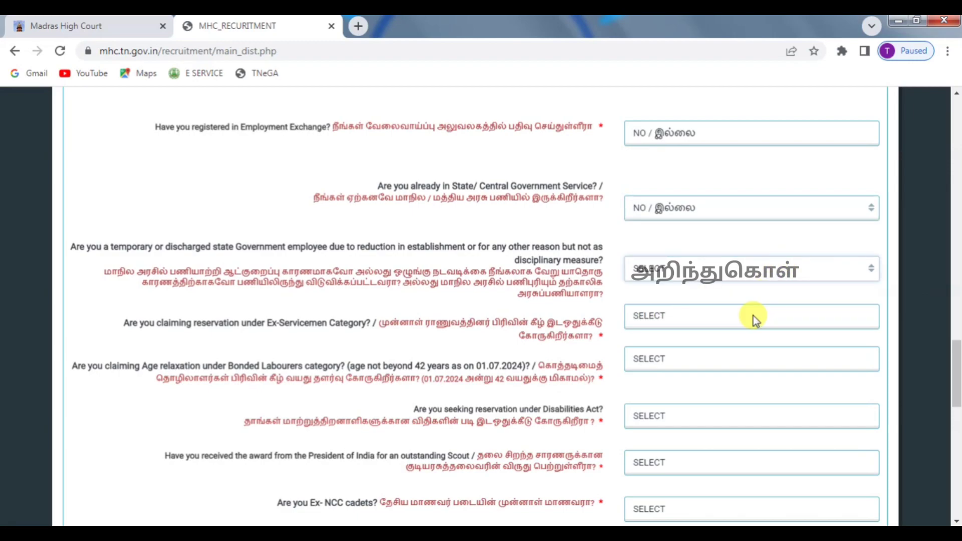
pyautogui.click(727, 317)
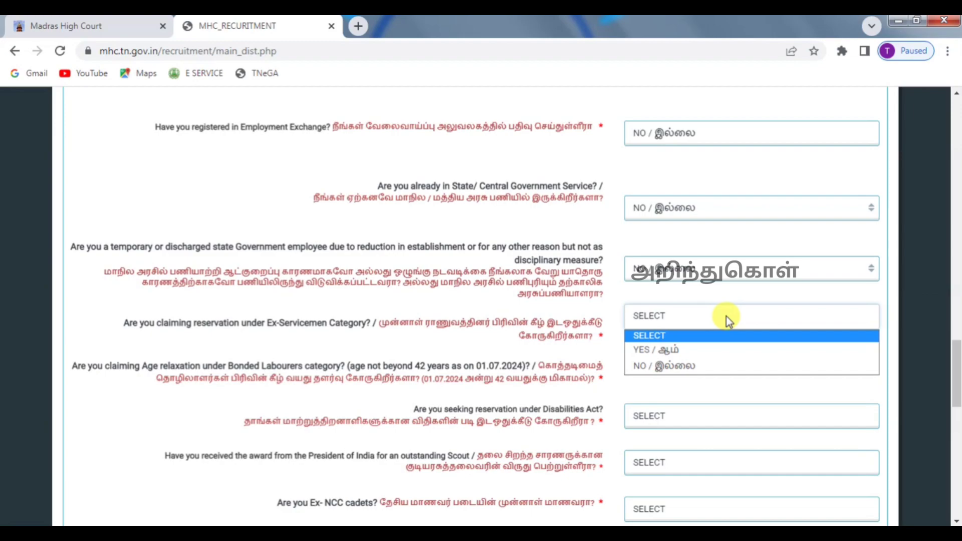
pyautogui.click(707, 366)
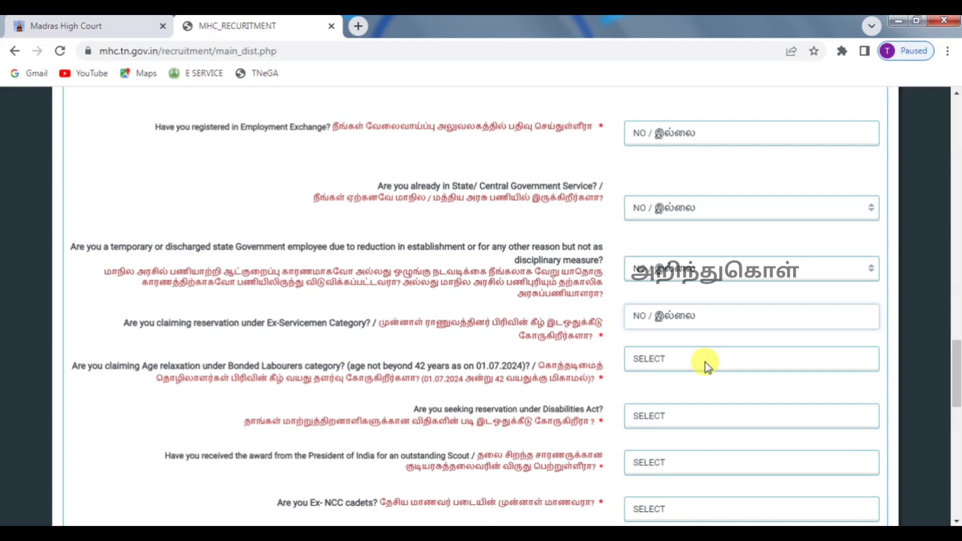
# - Answer NO to age relaxation under the Bonded Labourers category and No to reservation under the Disabilities Act
pyautogui.click(704, 363)
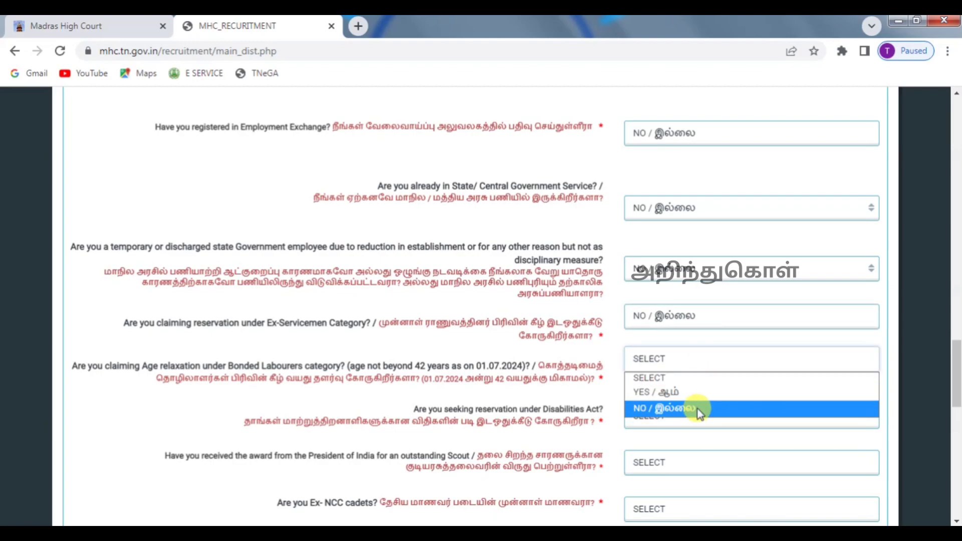
pyautogui.click(699, 409)
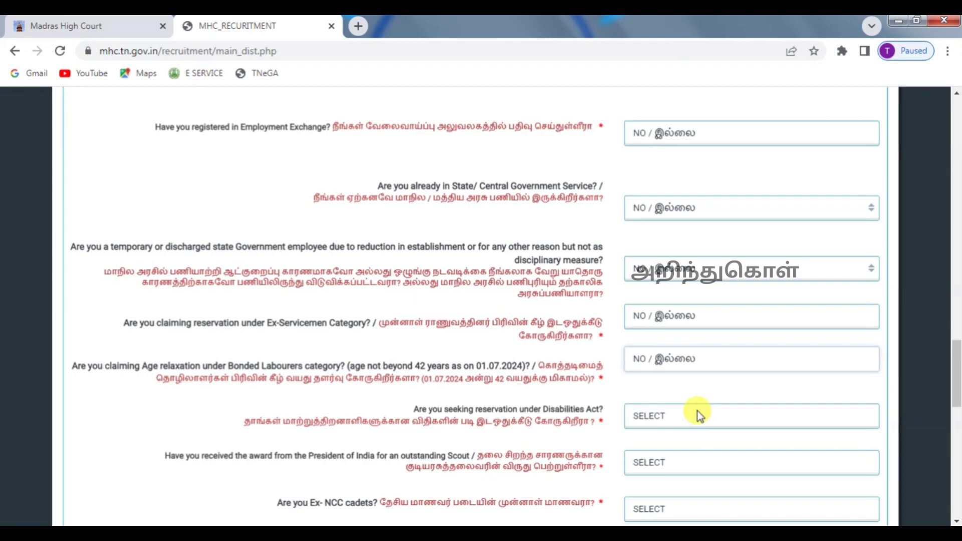
pyautogui.click(697, 411)
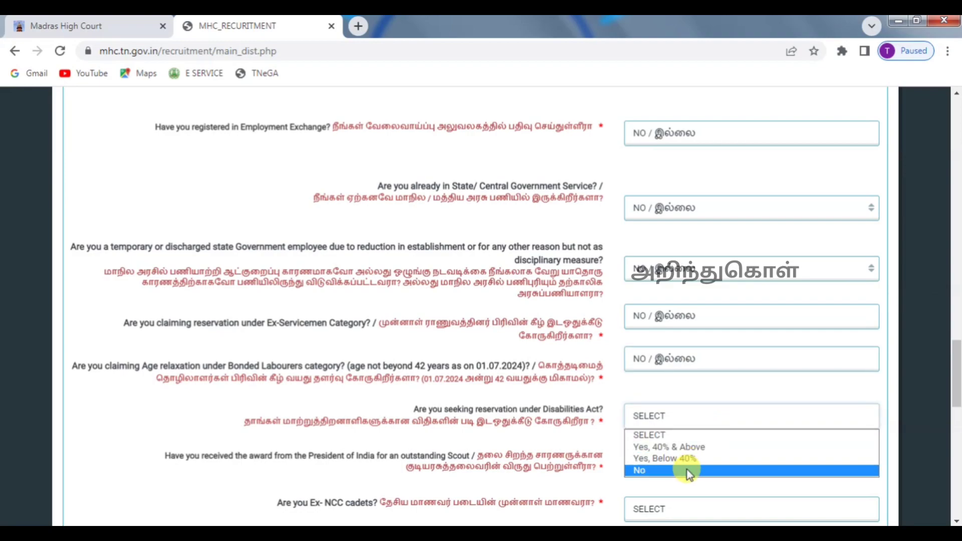
pyautogui.click(687, 470)
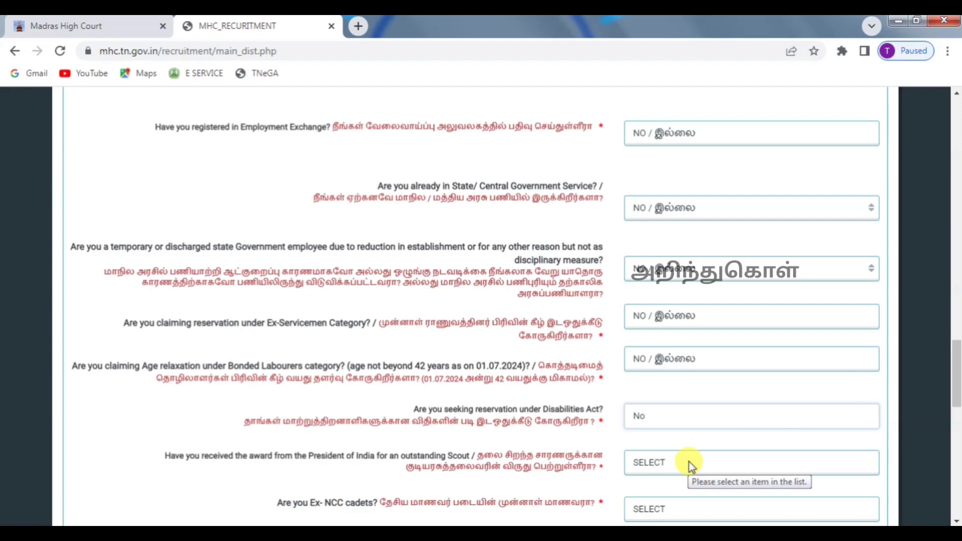
# - Answer NO to the President of India's outstanding Scout award and YES to having studied Higher Secondary/Diploma or above
pyautogui.click(689, 462)
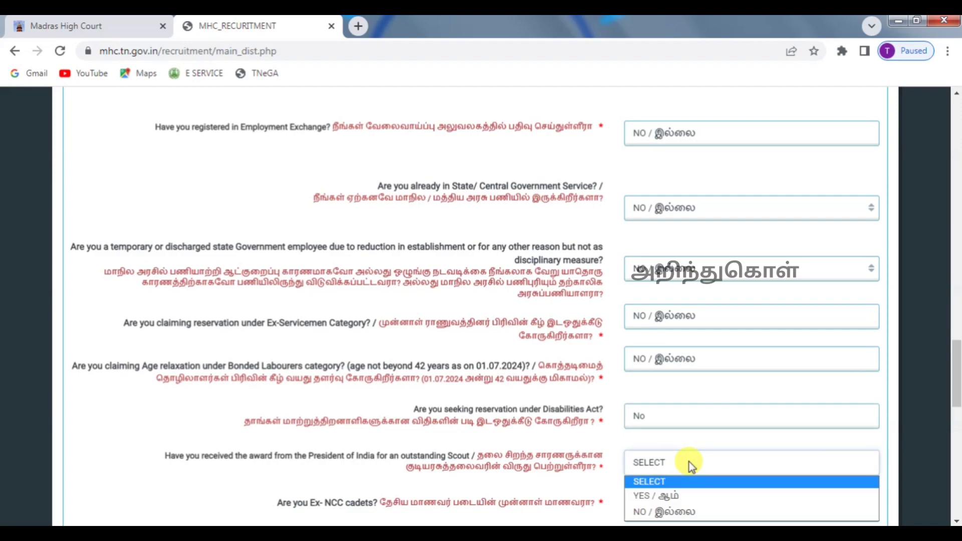
pyautogui.click(683, 512)
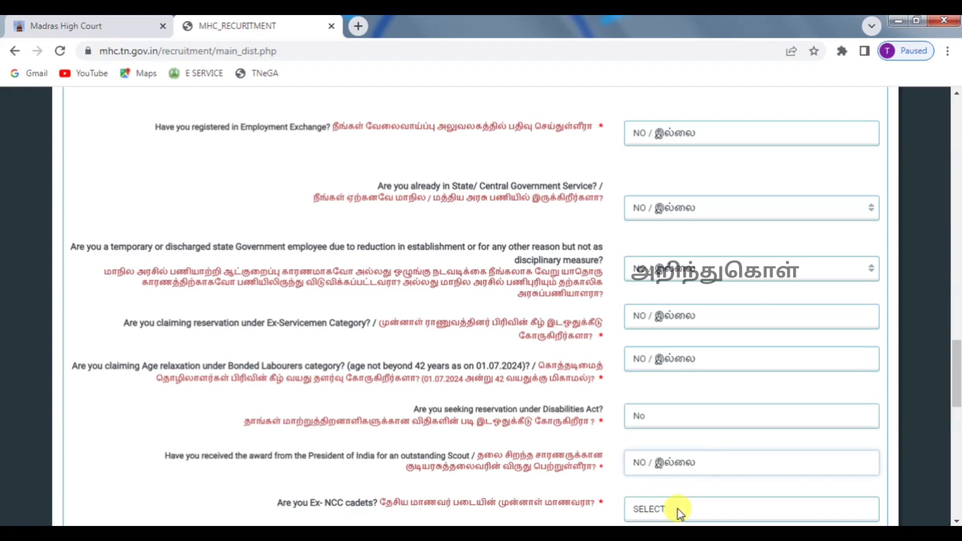
pyautogui.moveTo(956, 380); pyautogui.dragTo(956, 429)
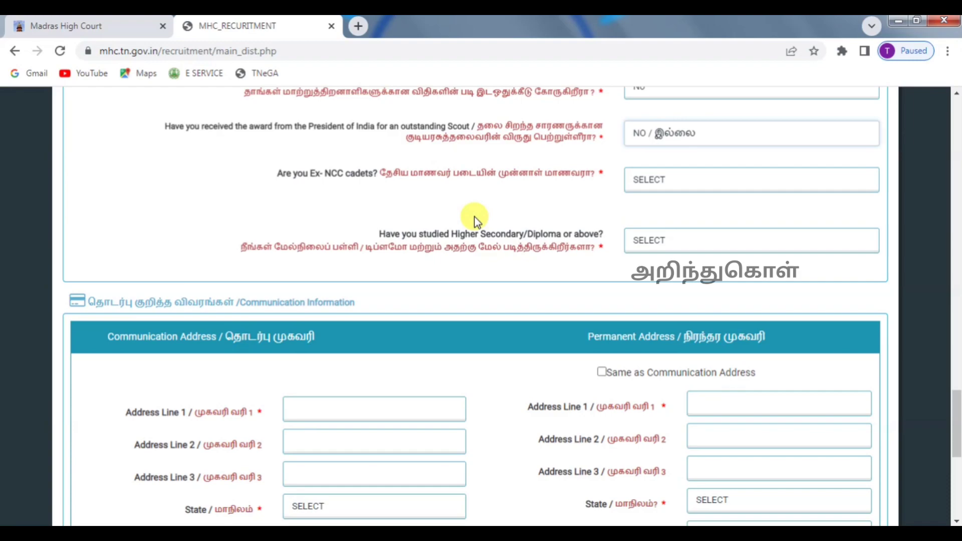
pyautogui.click(630, 238)
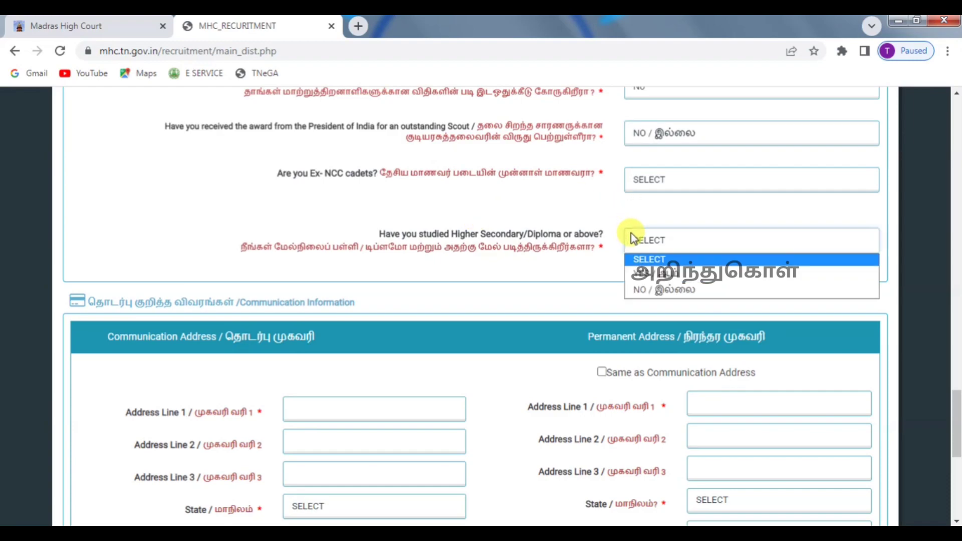
pyautogui.click(646, 273)
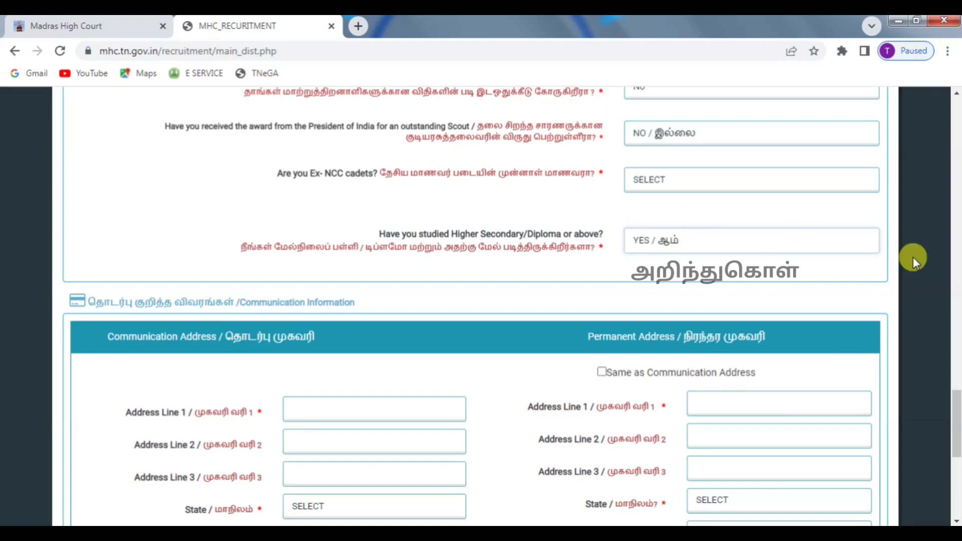
# - Review the address, contact and photo upload fields under Communication Information
pyautogui.scroll(-1, 954, 433)
pyautogui.scroll(-6, 954, 433)
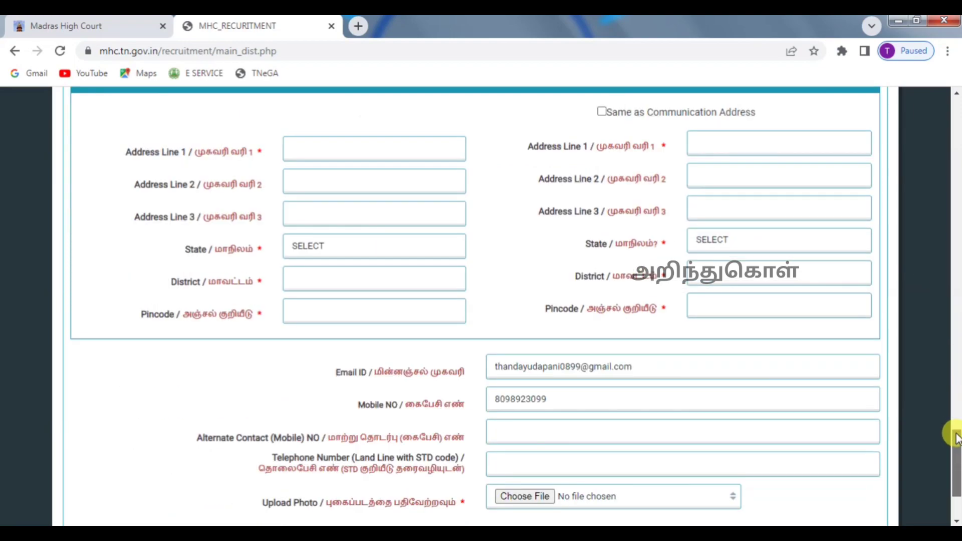
pyautogui.scroll(4, 945, 440)
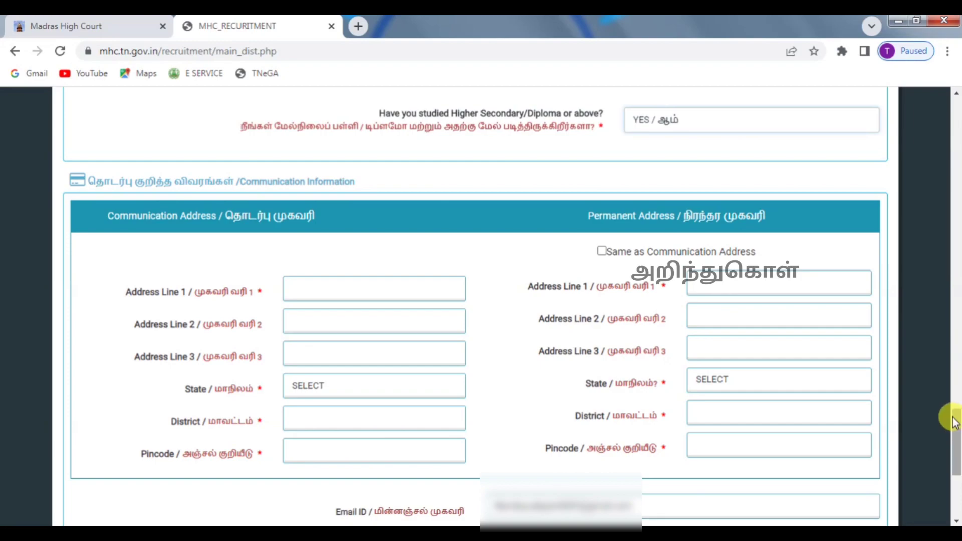
# - Check the remaining contact fields and the file requirements for the photo and signature uploads under Communication Information
pyautogui.moveTo(952, 420); pyautogui.dragTo(948, 433)
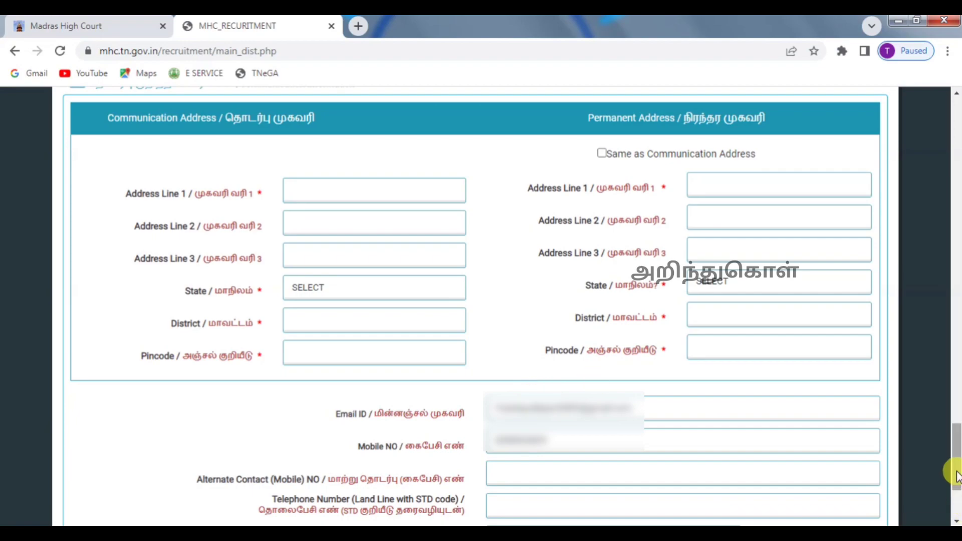
pyautogui.moveTo(952, 468); pyautogui.dragTo(957, 499)
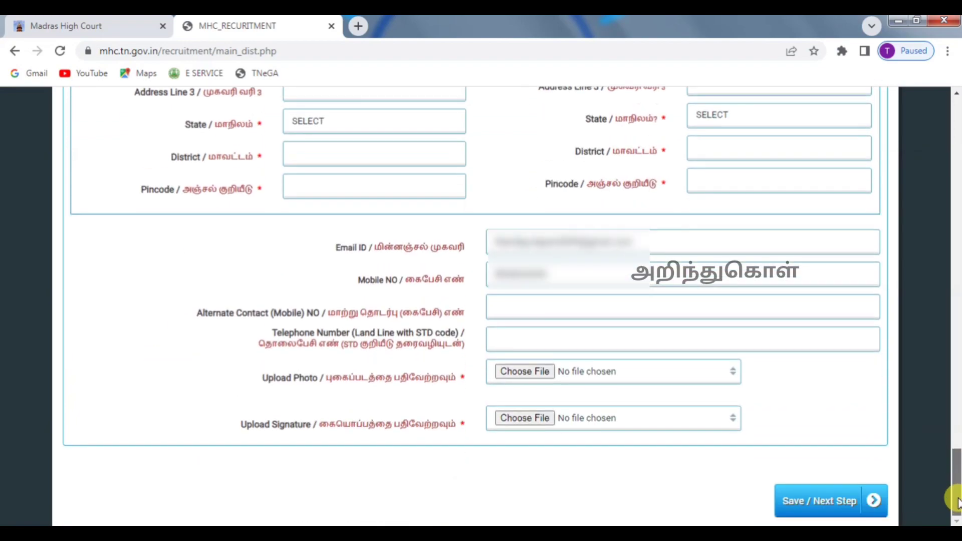
pyautogui.click(511, 340)
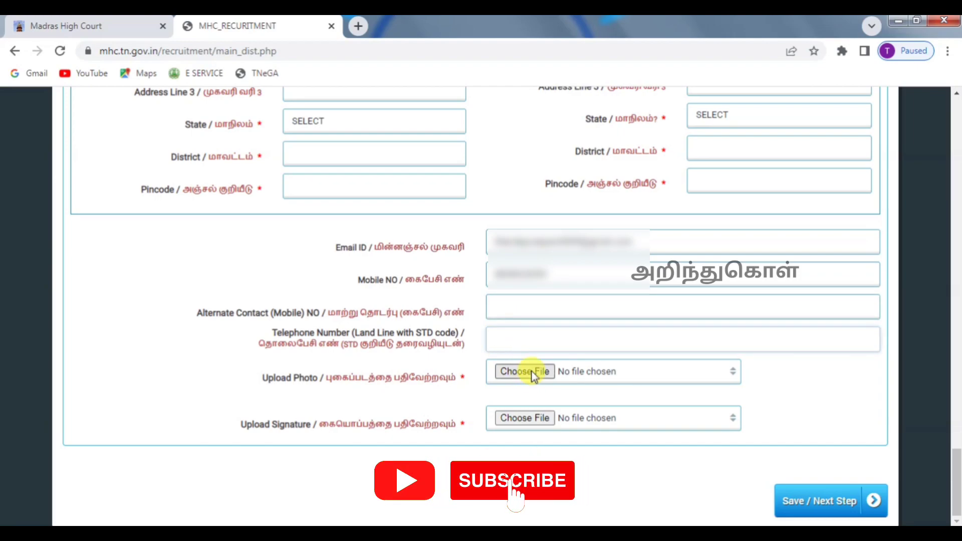
pyautogui.click(580, 371)
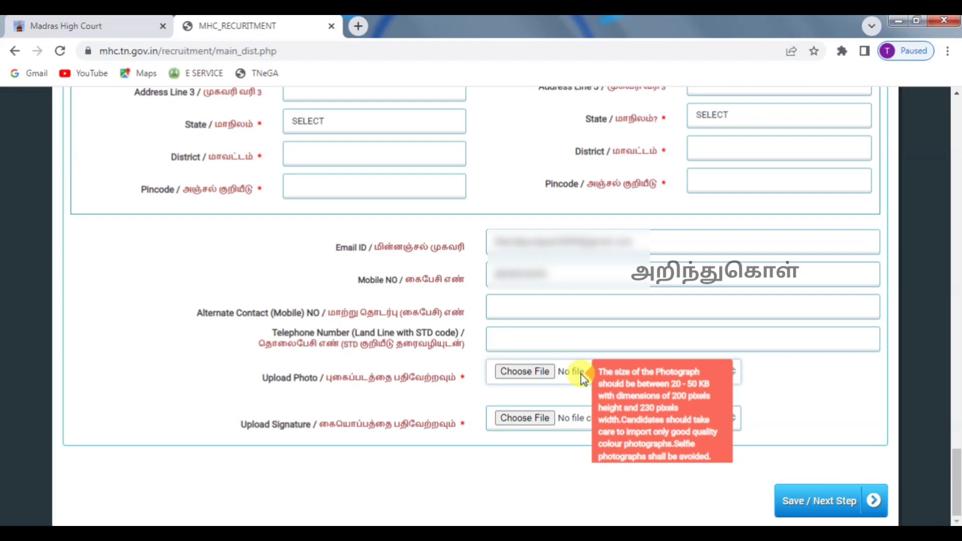
pyautogui.click(576, 419)
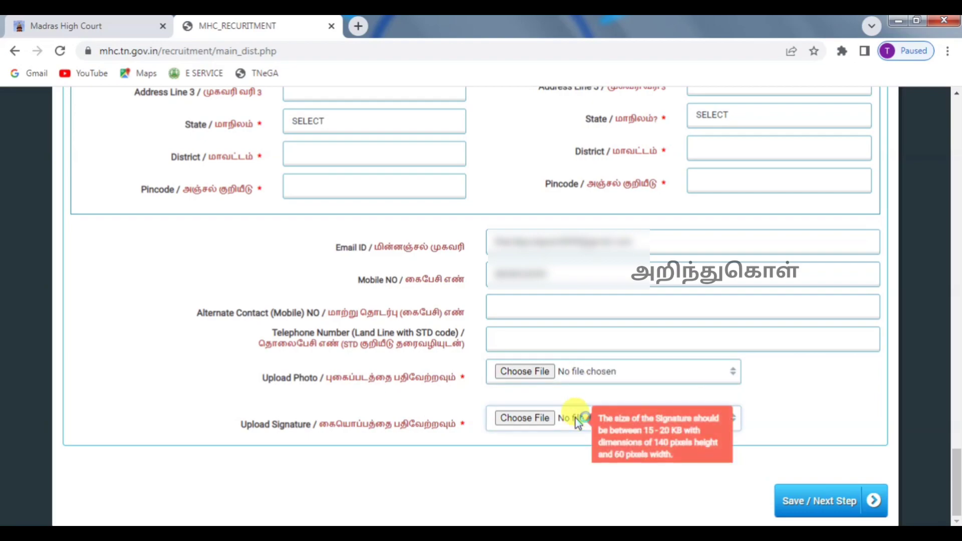
pyautogui.click(564, 408)
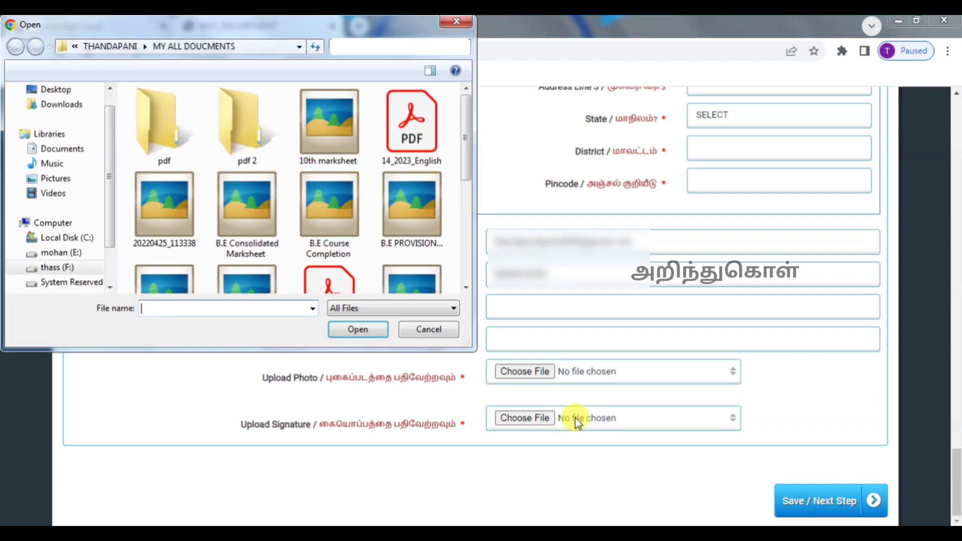
pyautogui.click(448, 23)
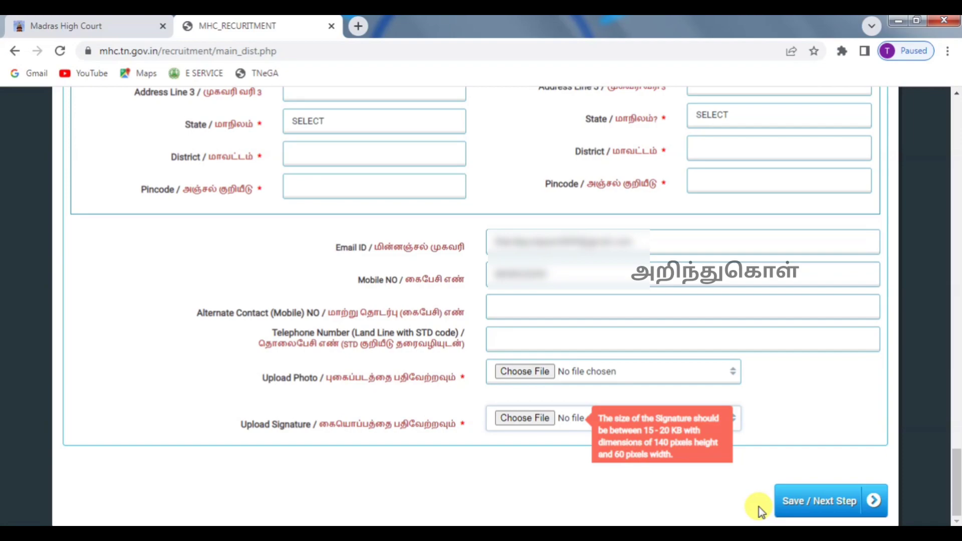
# - Save the Personal Information step and proceed to Educational Qualification Details
pyautogui.click(801, 500)
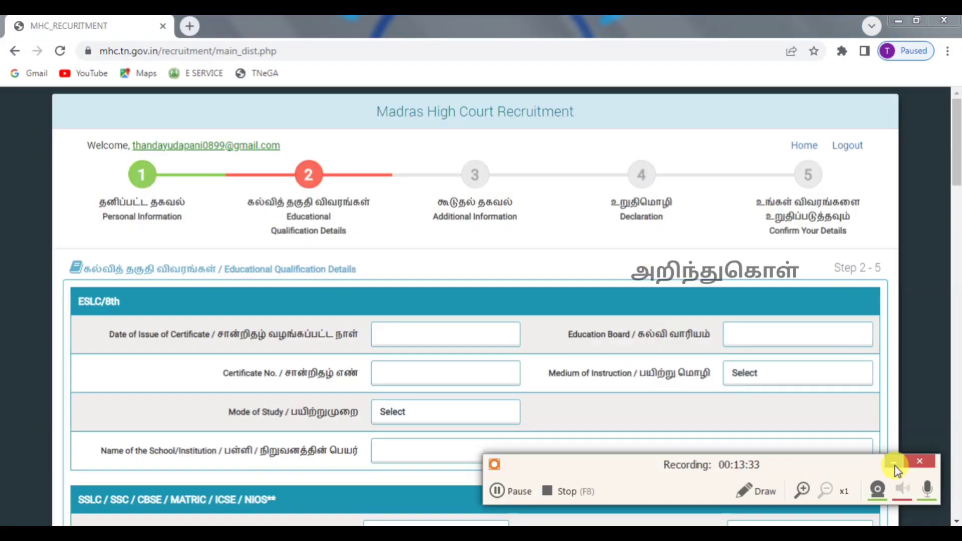
pyautogui.click(895, 463)
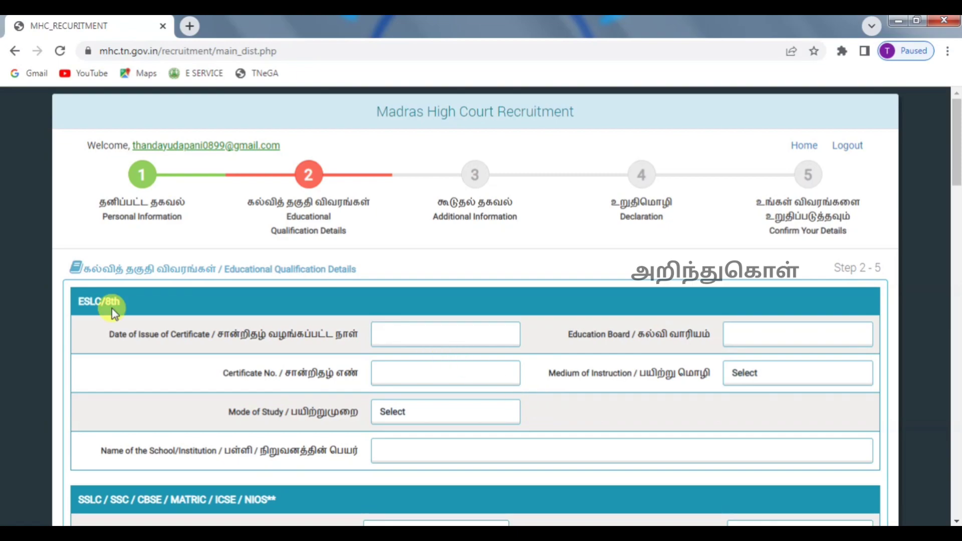
# - Review the ESLC/8th, SSLC, HSC, Under Graduate Degree and Additional Qualification sections of Educational Qualification Details
pyautogui.scroll(-2, 113, 313)
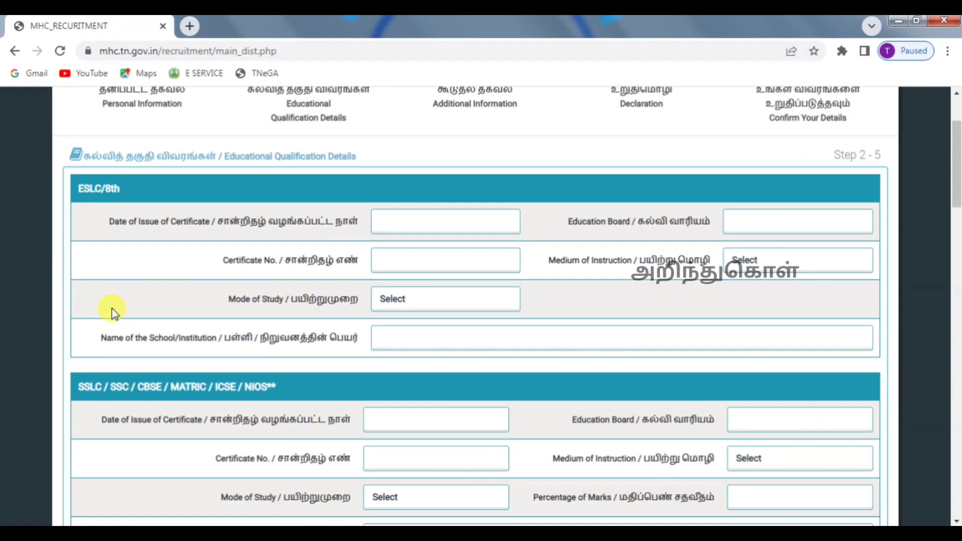
pyautogui.scroll(-2, 113, 312)
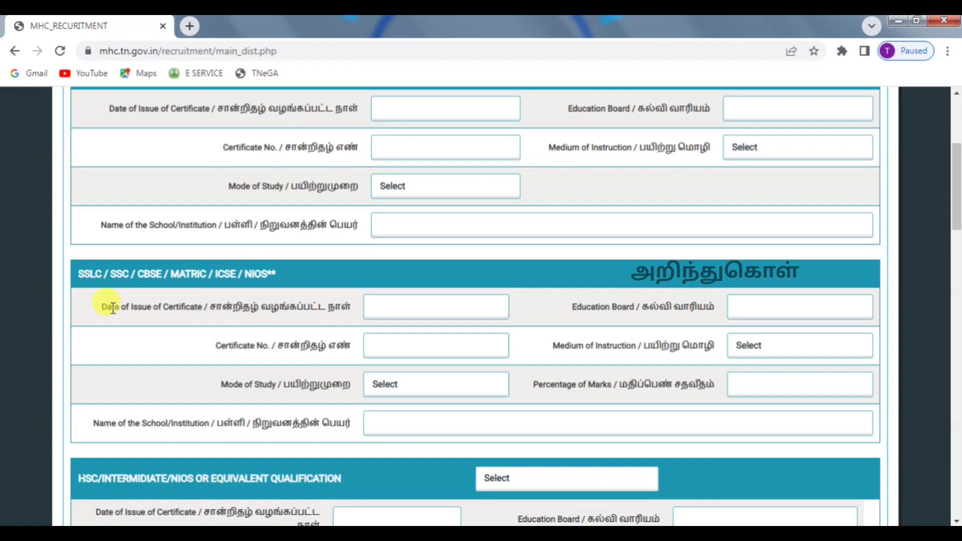
pyautogui.scroll(-3, 111, 308)
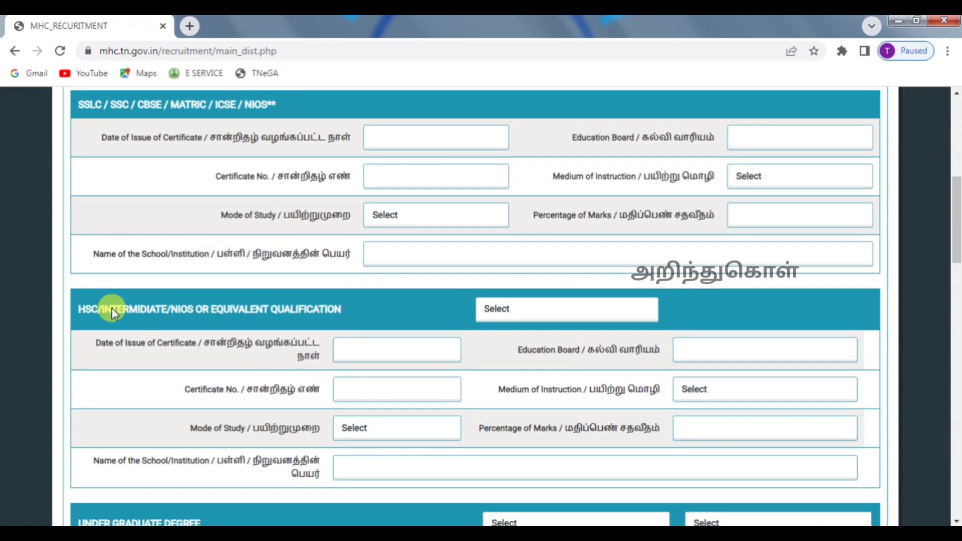
pyautogui.scroll(-1, 112, 314)
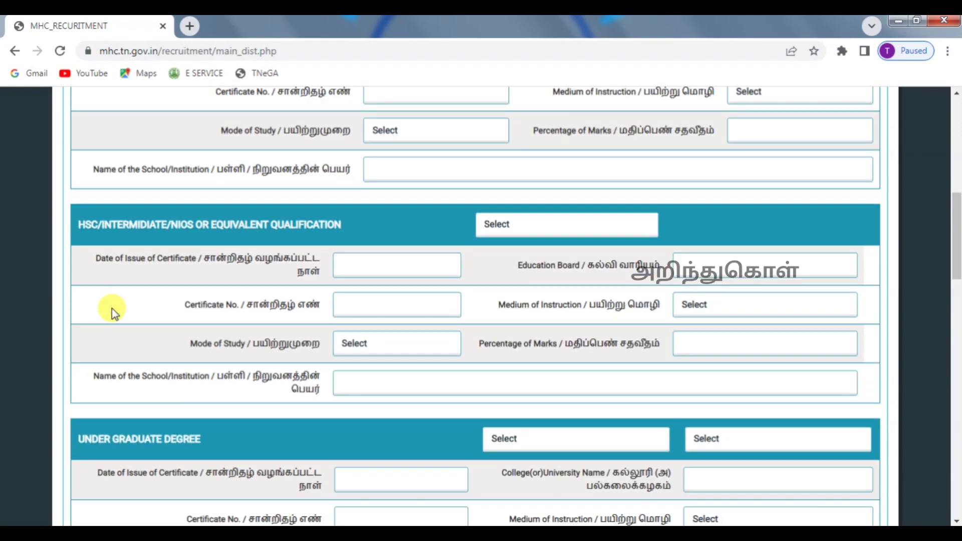
pyautogui.scroll(-3, 113, 312)
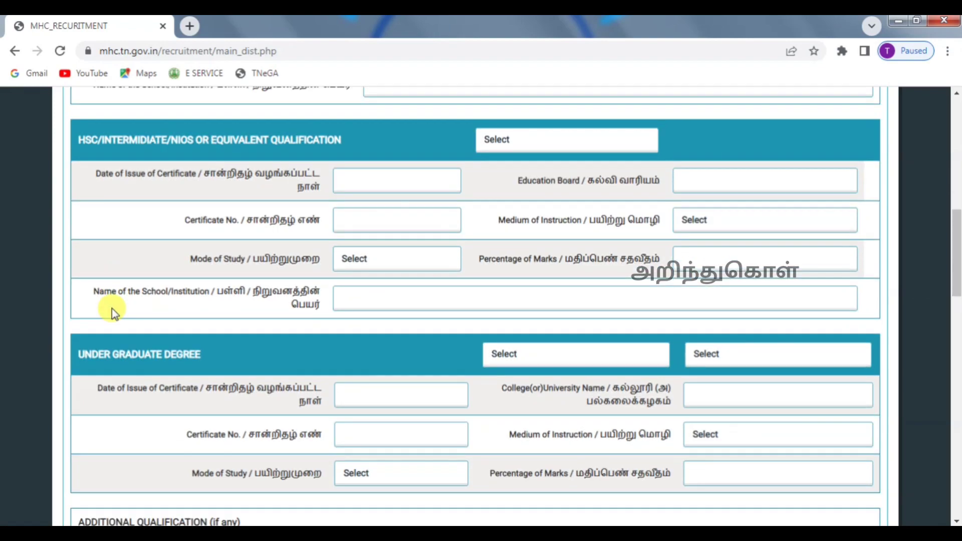
pyautogui.scroll(-1, 114, 313)
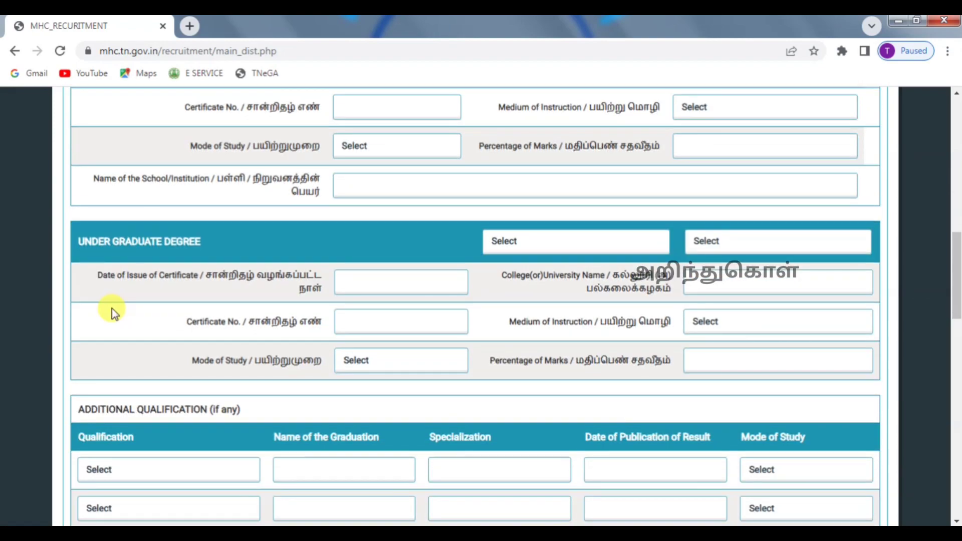
pyautogui.scroll(1, 114, 313)
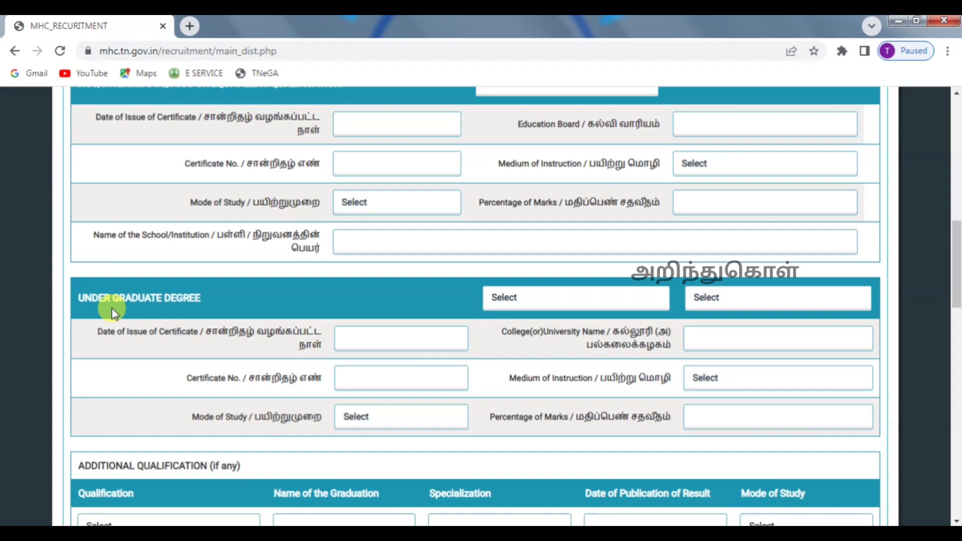
pyautogui.scroll(3, 113, 311)
pyautogui.scroll(8, 112, 307)
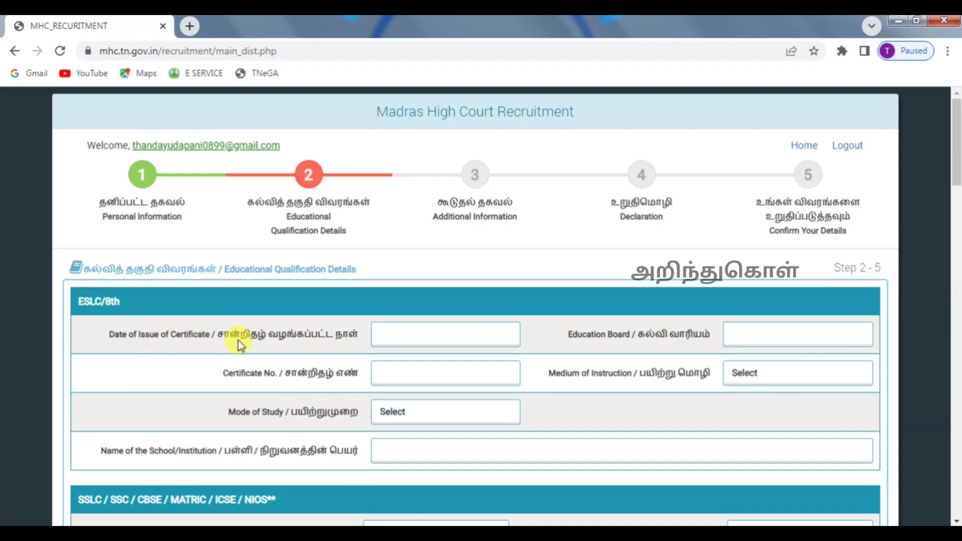
# - Examine the certificate issue date picker, Education Board and Certificate No. fields in the ESLC/8th section
pyautogui.click(383, 329)
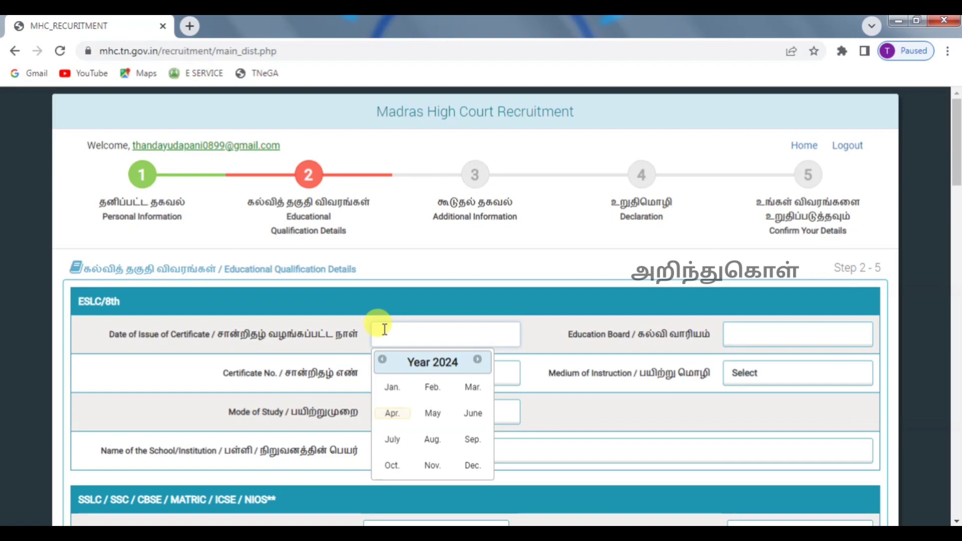
pyautogui.click(499, 338)
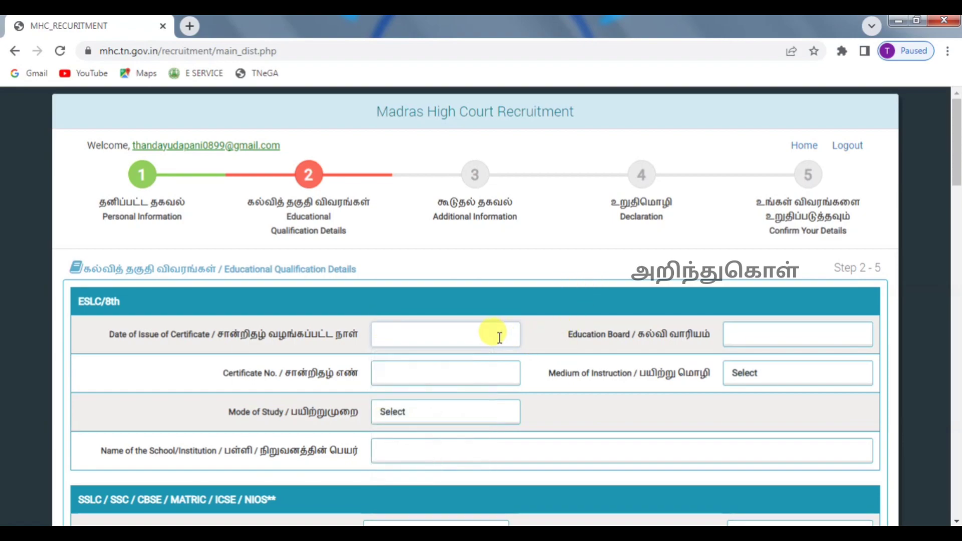
pyautogui.click(499, 337)
pyautogui.click(502, 334)
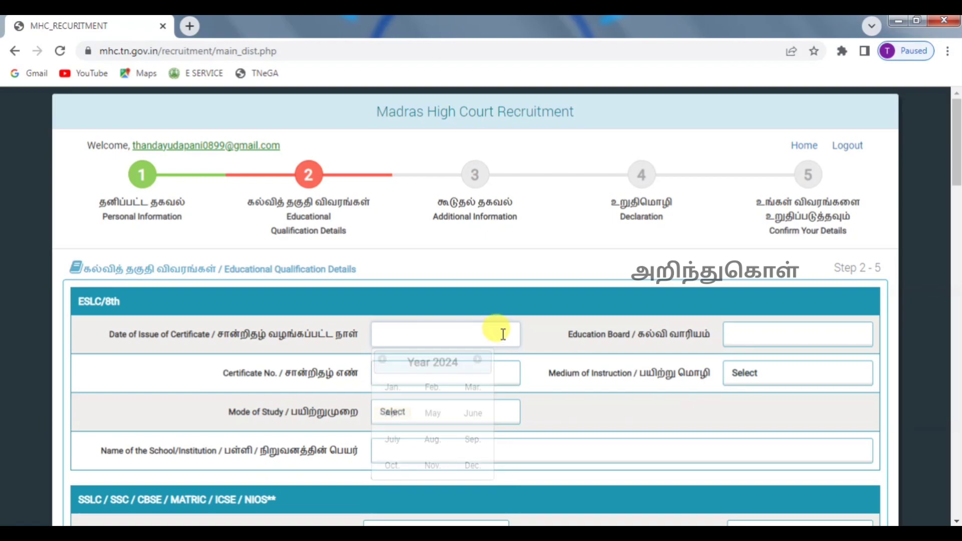
pyautogui.click(760, 333)
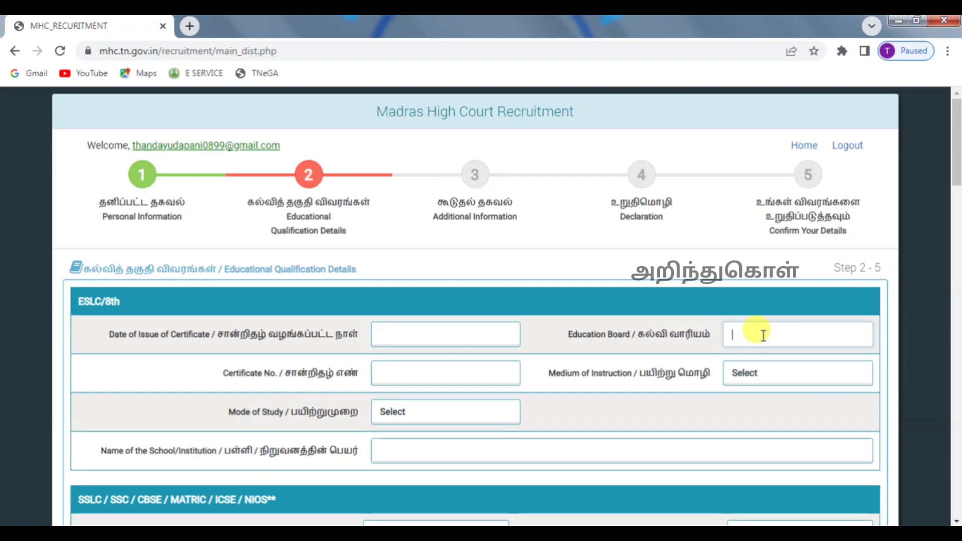
pyautogui.click(427, 378)
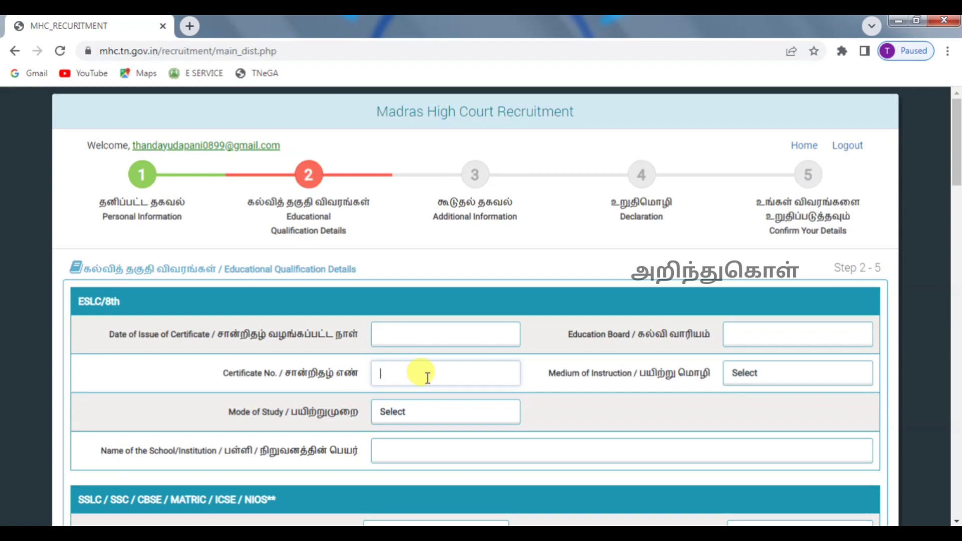
# - Set the ESLC/8th medium of instruction to TAMIL and the mode of study to REGULAR
pyautogui.click(787, 384)
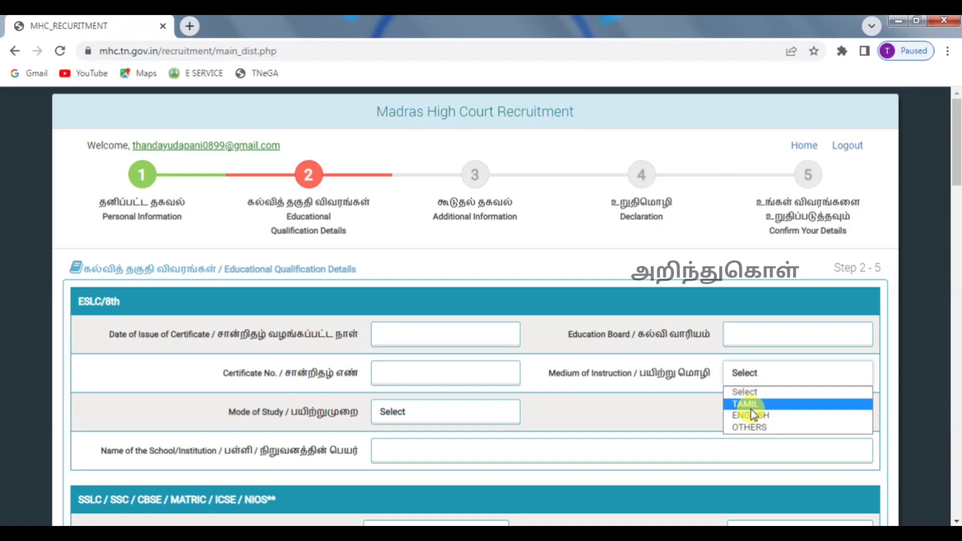
pyautogui.click(751, 405)
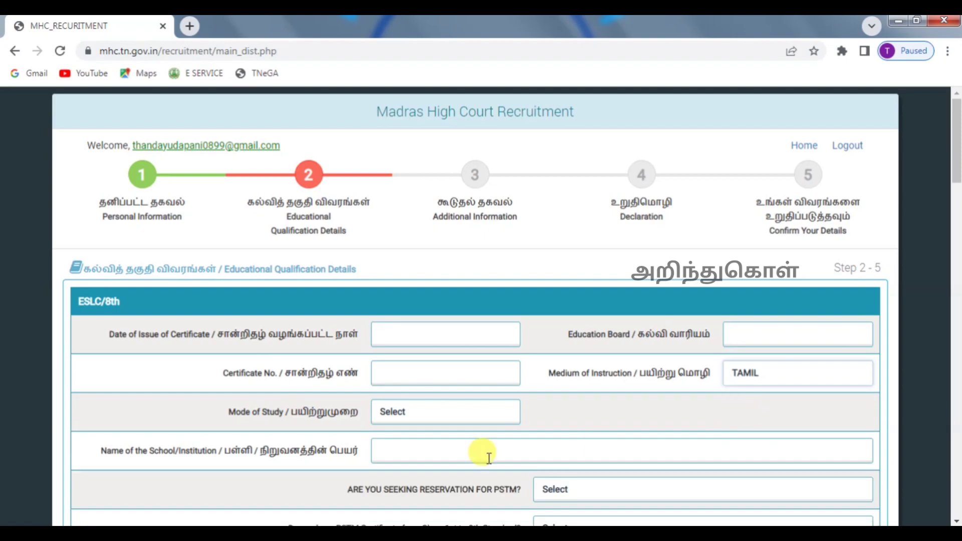
pyautogui.click(434, 413)
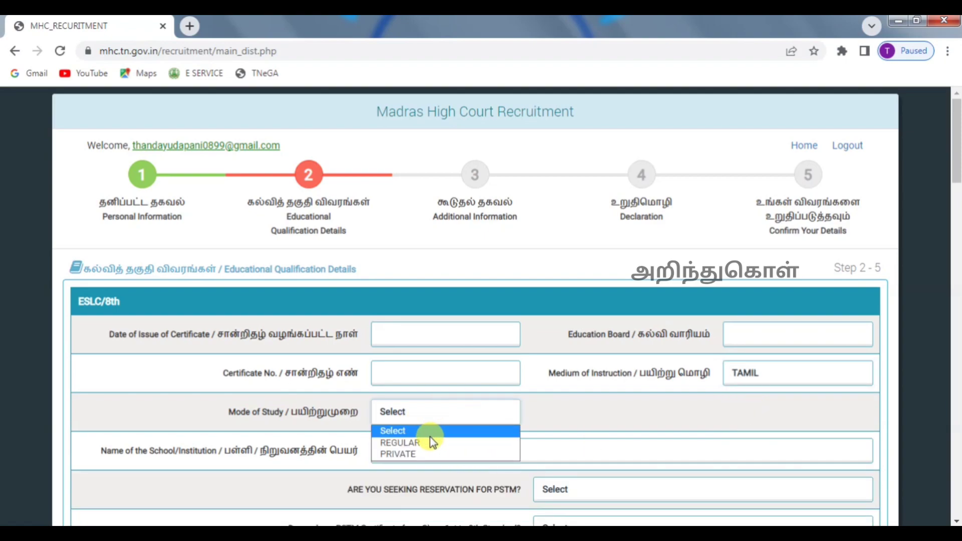
pyautogui.click(430, 441)
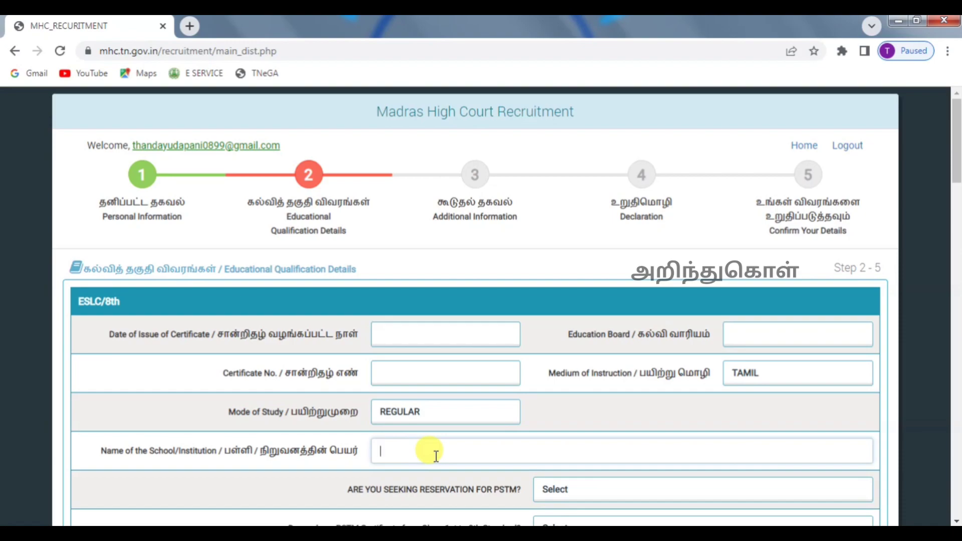
pyautogui.press('Tab')
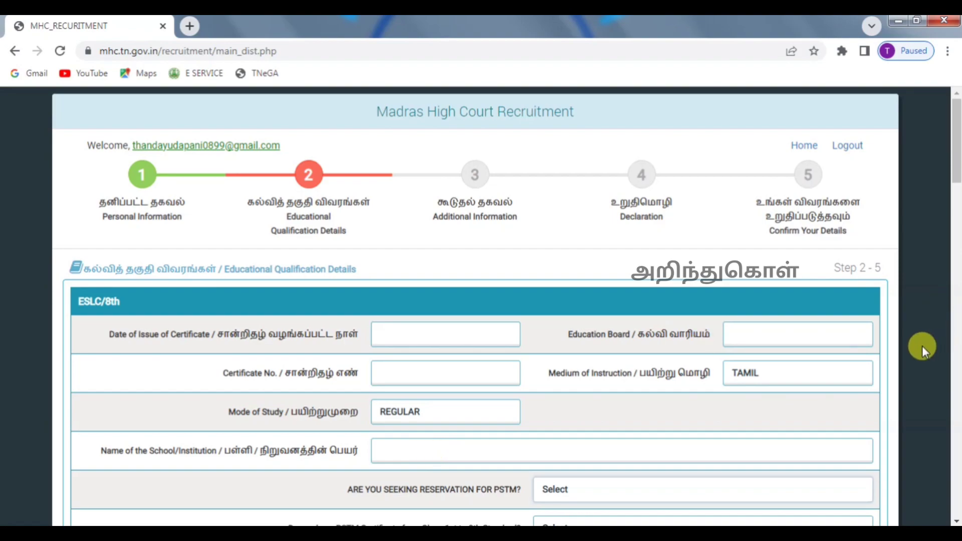
# - Answer NO to seeking reservation for PSTM and NO to having a PSTM certificate from Class 1st to 8th Standard
pyautogui.scroll(-3, 922, 346)
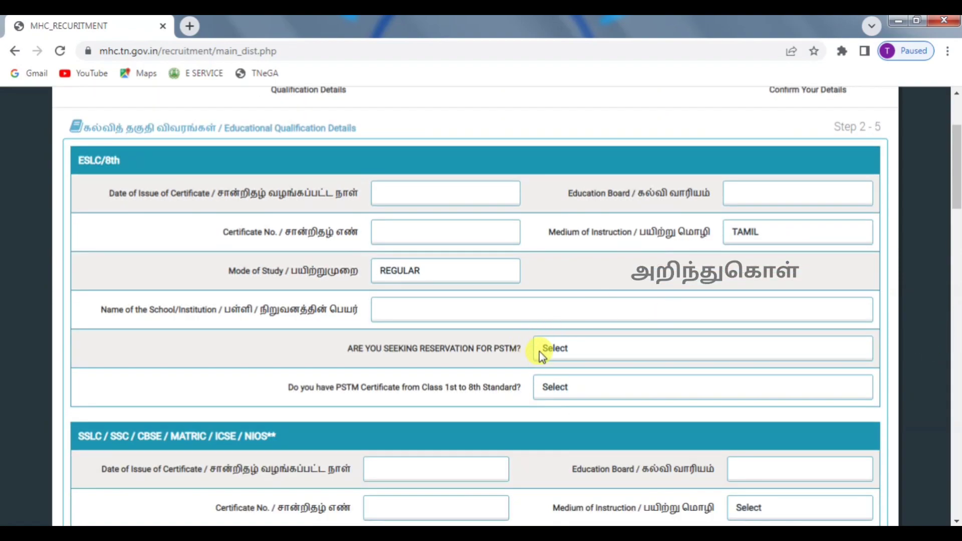
pyautogui.click(565, 348)
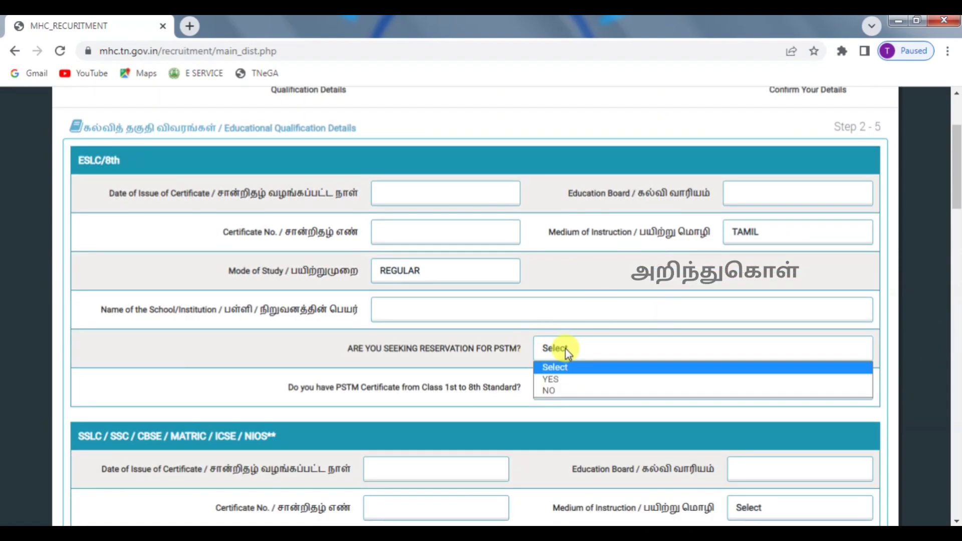
pyautogui.click(560, 391)
pyautogui.click(575, 383)
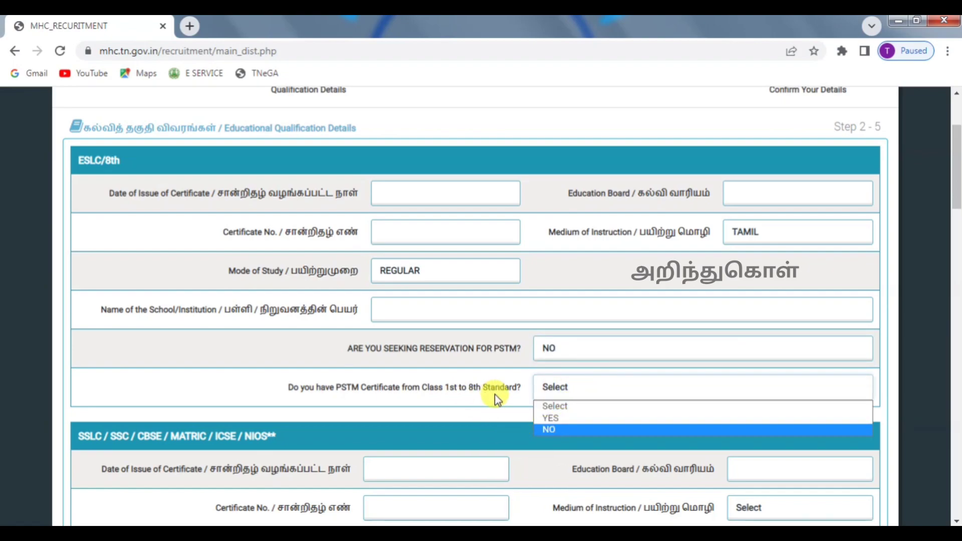
pyautogui.click(553, 430)
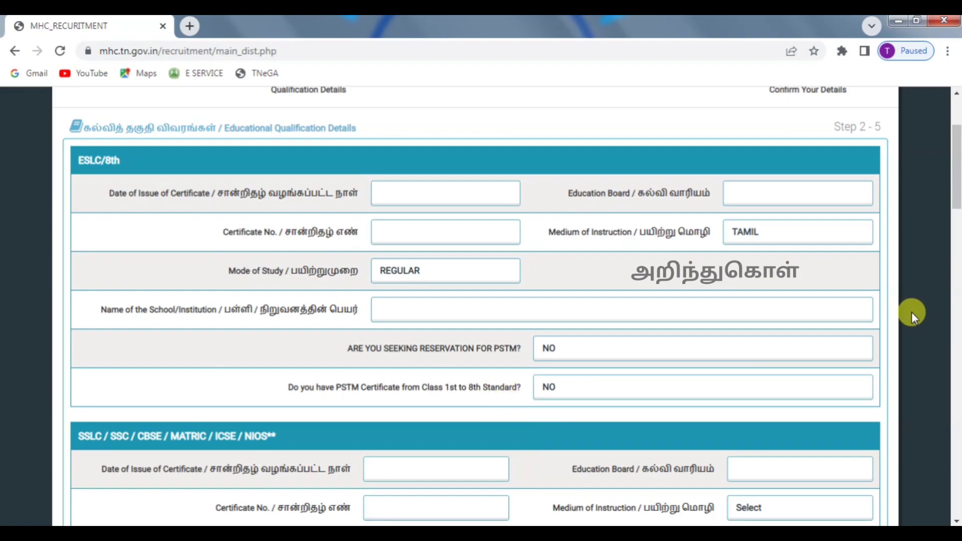
# - Examine the certificate issue date, Education Board and Certificate No. fields in the SSLC section
pyautogui.scroll(-2, 912, 312)
pyautogui.scroll(-3, 912, 311)
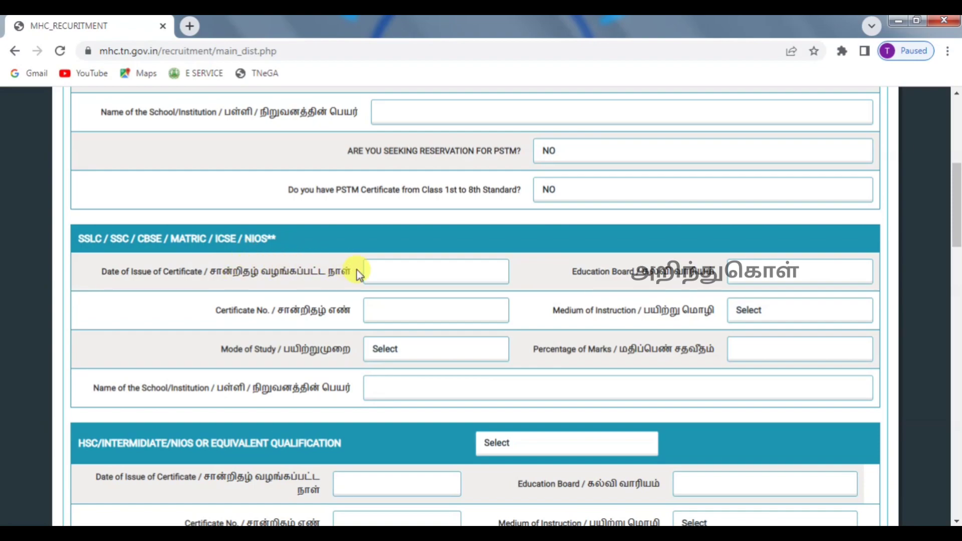
pyautogui.click(377, 267)
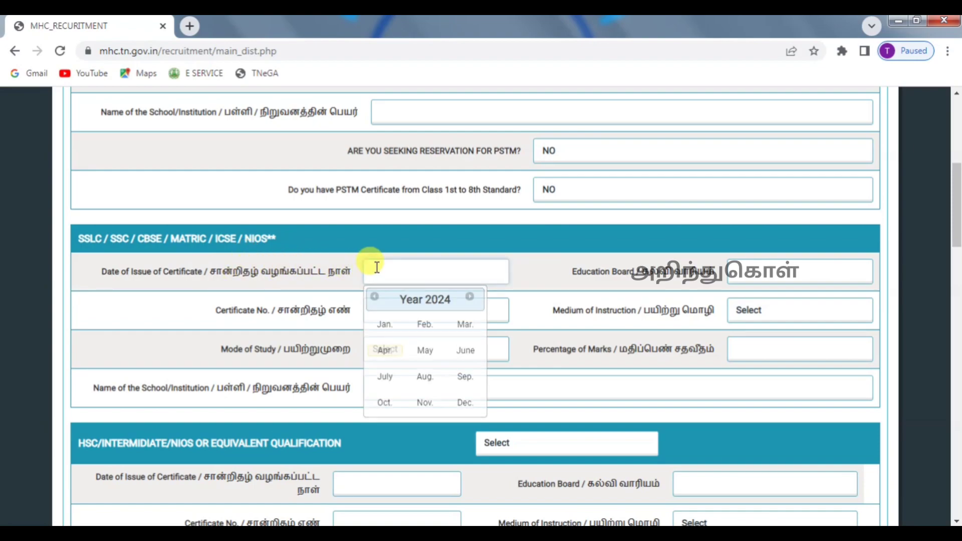
pyautogui.click(743, 269)
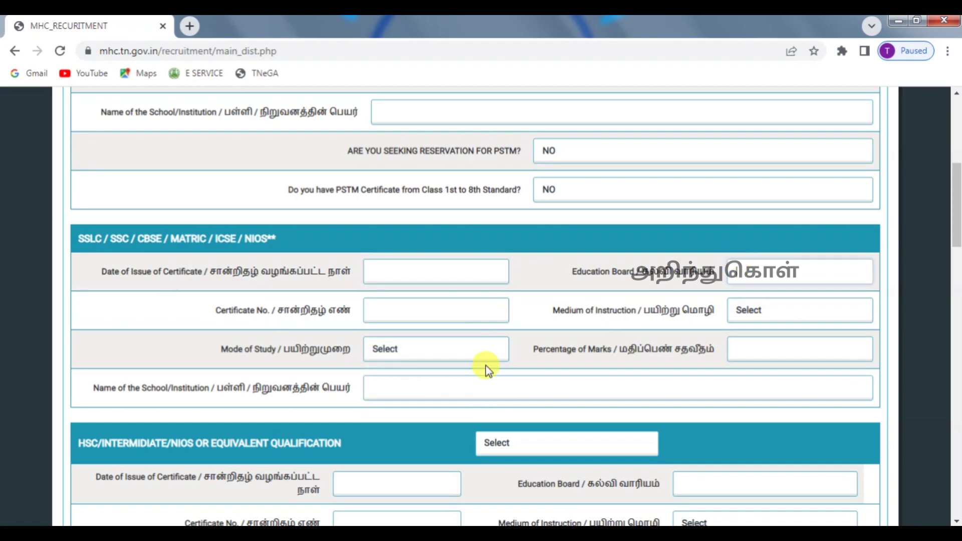
pyautogui.click(423, 319)
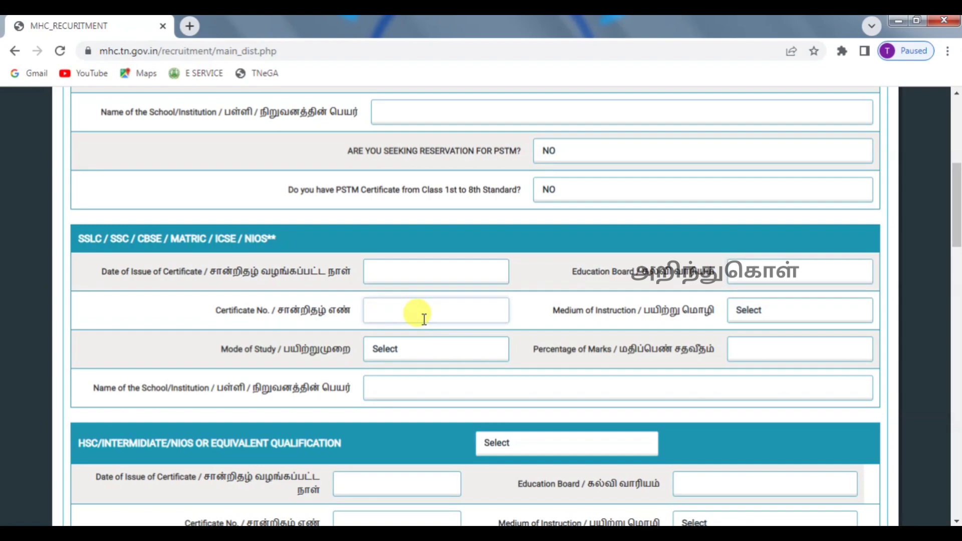
# - Set the SSLC medium of instruction to TAMIL, the mode of study to REGULAR and the percentage of marks to 63
pyautogui.click(736, 312)
pyautogui.click(747, 341)
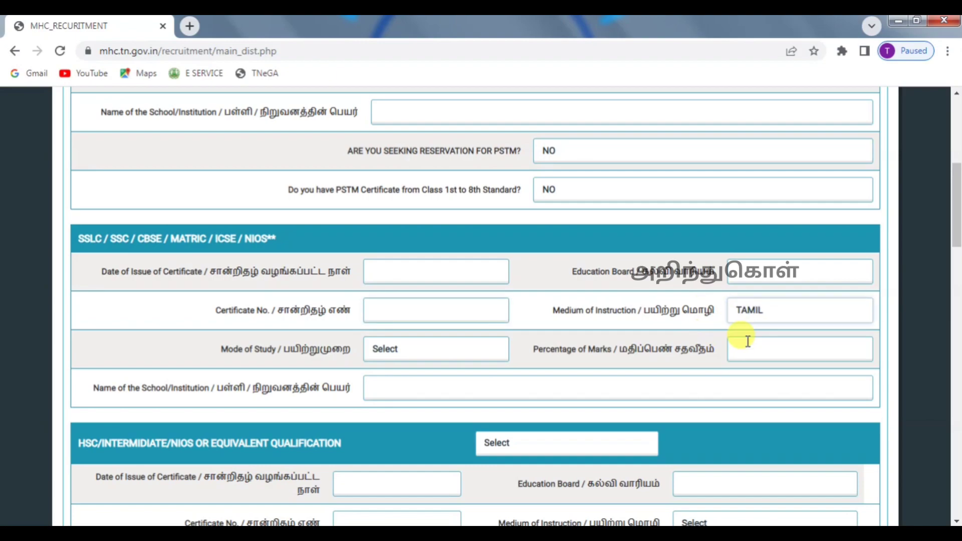
pyautogui.click(429, 350)
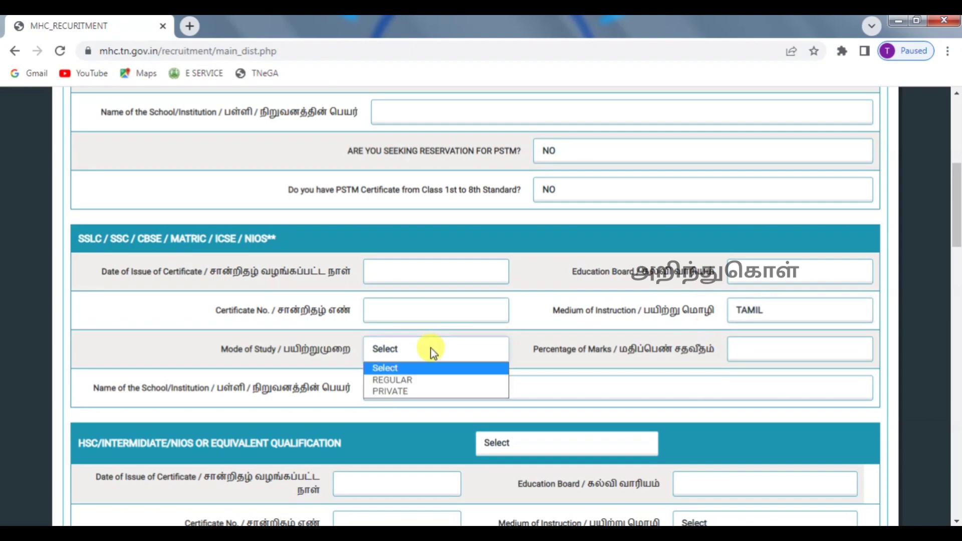
pyautogui.click(420, 383)
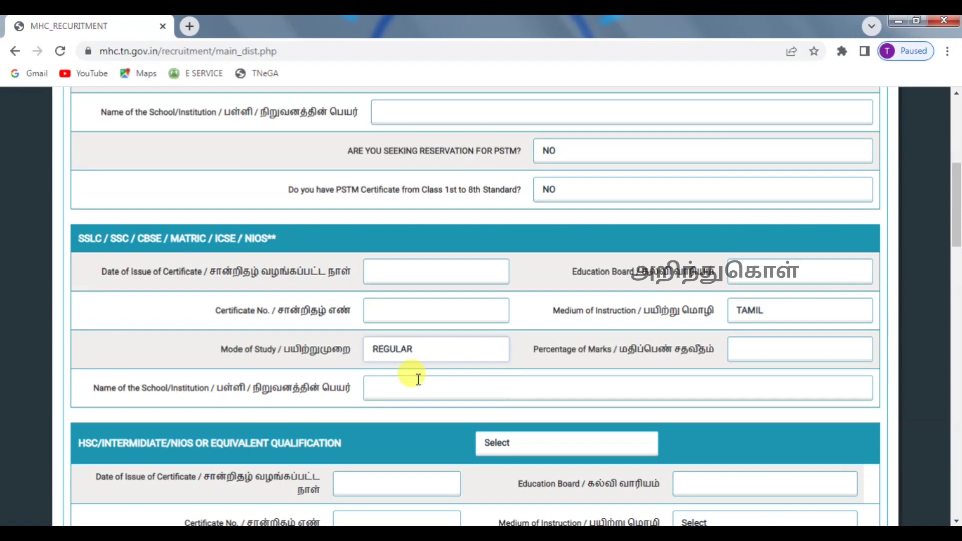
pyautogui.click(746, 349)
pyautogui.write('63')
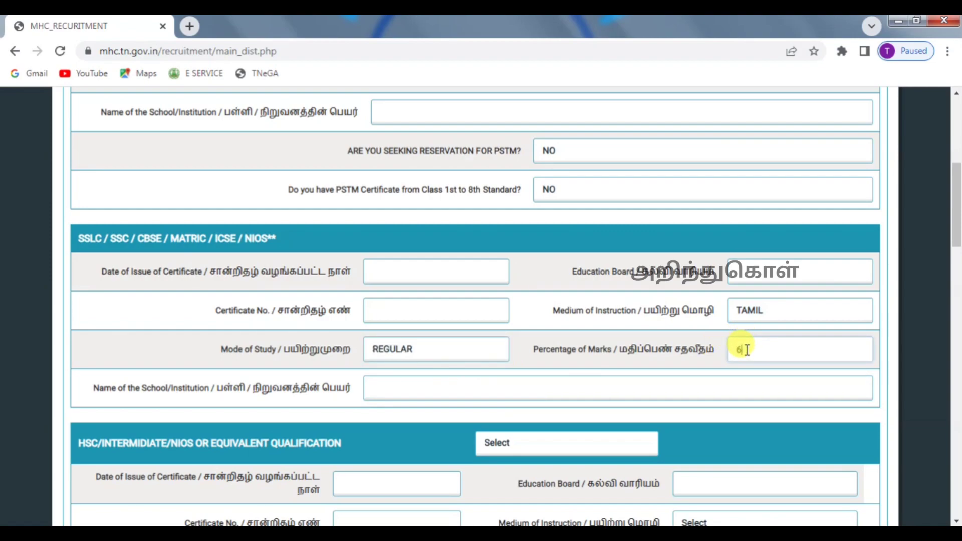
pyautogui.click(641, 387)
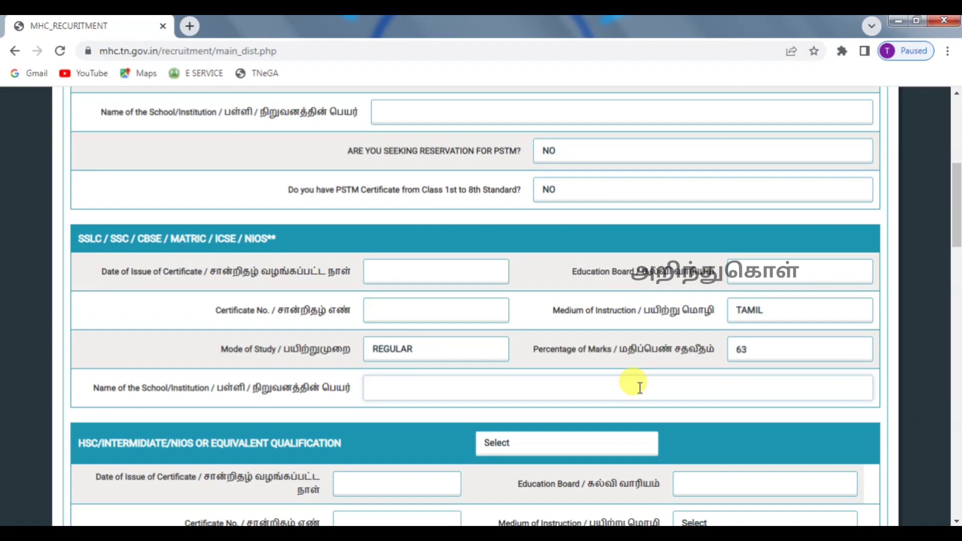
# - Choose HSC / INTERMIDIATE as the higher secondary qualification and examine its issue date, Education Board and Certificate No. fields
pyautogui.click(571, 450)
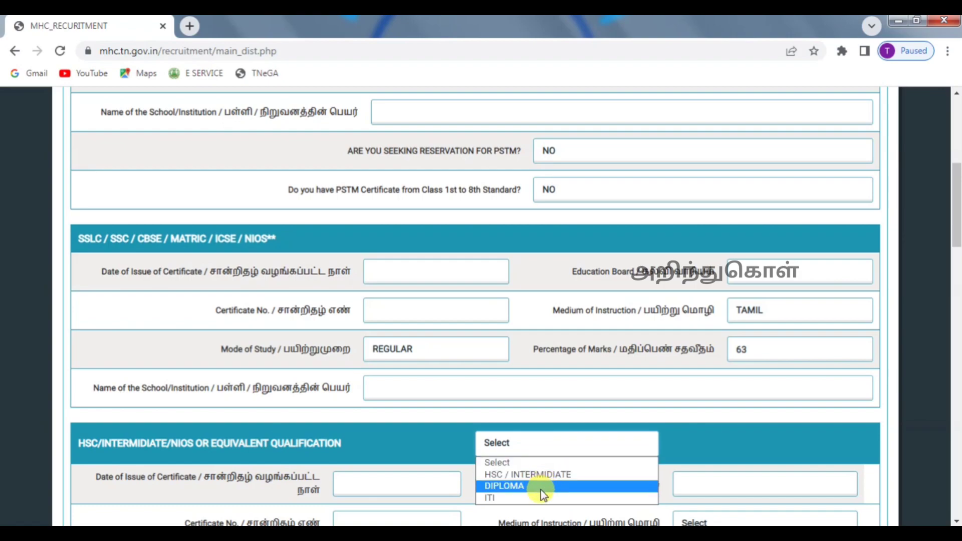
pyautogui.click(518, 476)
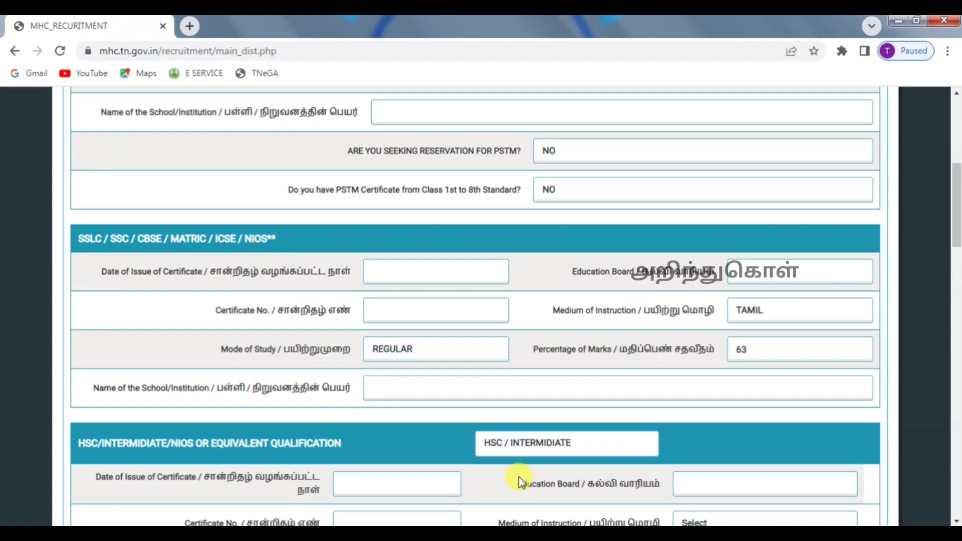
pyautogui.moveTo(955, 226); pyautogui.dragTo(956, 272)
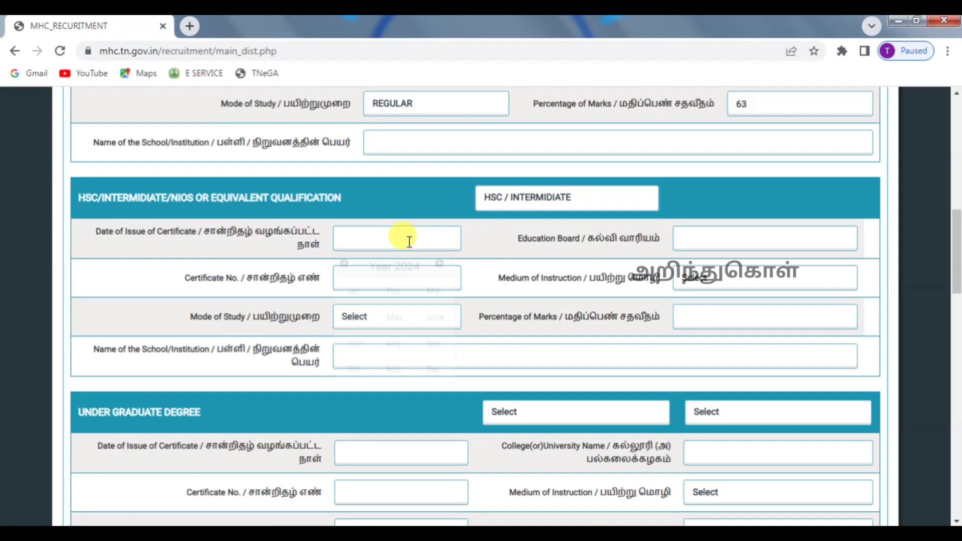
pyautogui.click(410, 241)
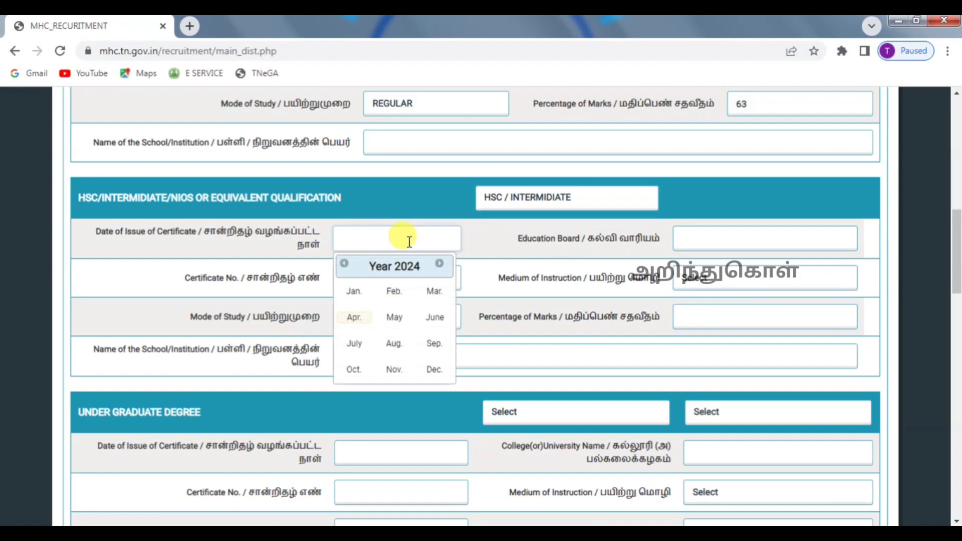
pyautogui.click(685, 240)
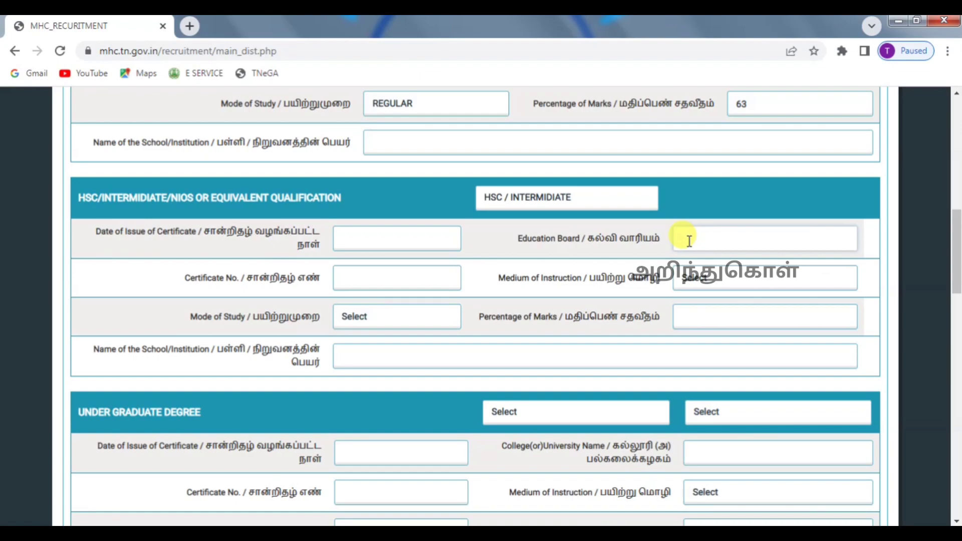
pyautogui.click(446, 277)
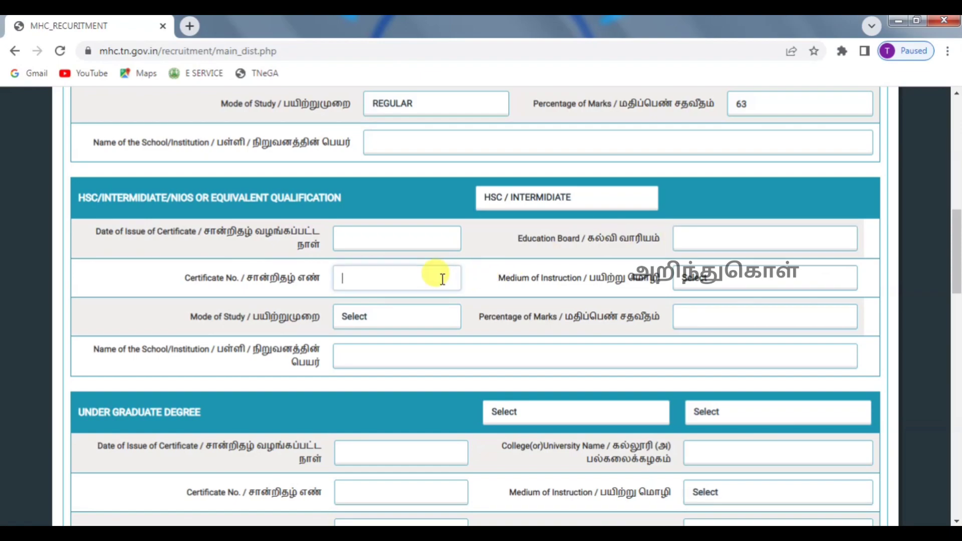
# - Set the HSC medium of instruction to TAMIL, the mode of study to REGULAR and the percentage of marks to 70
pyautogui.click(792, 283)
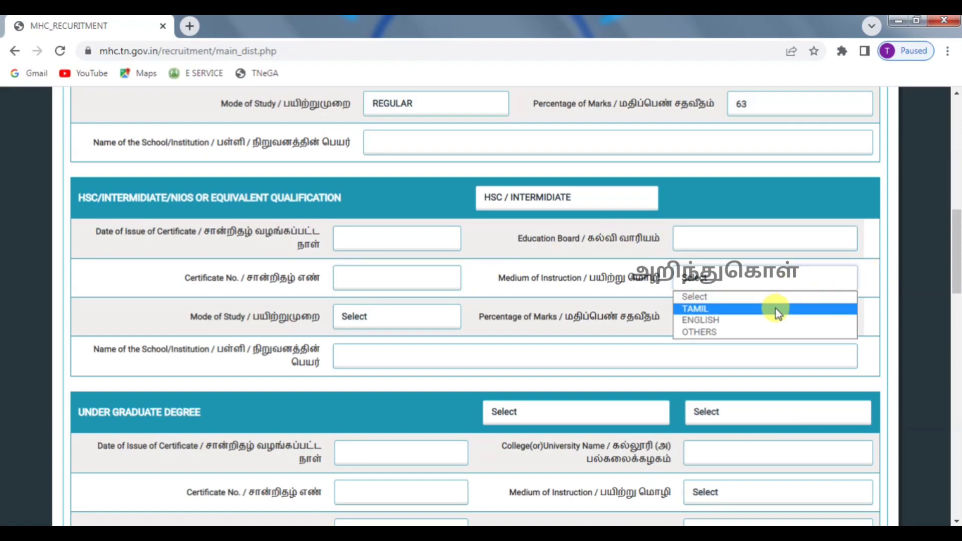
pyautogui.click(776, 309)
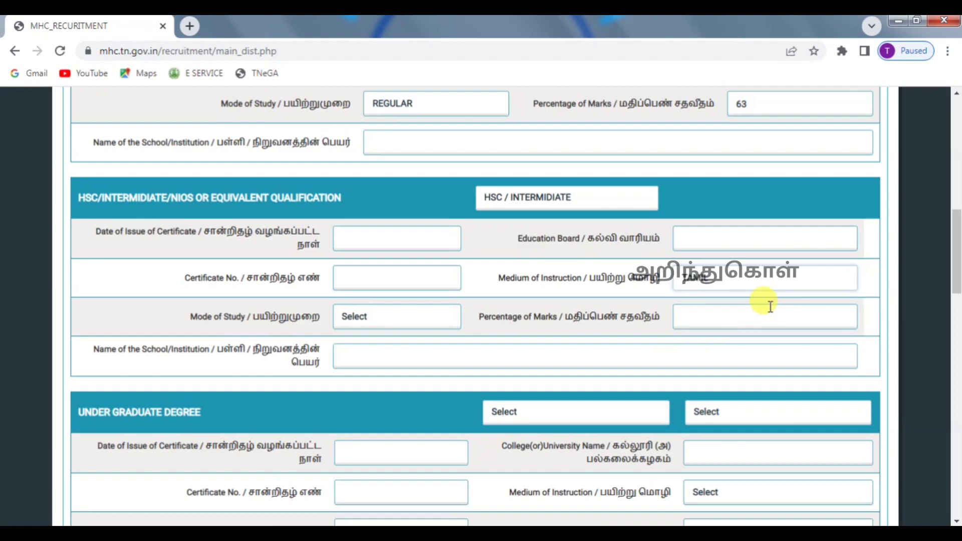
pyautogui.click(397, 315)
pyautogui.click(401, 344)
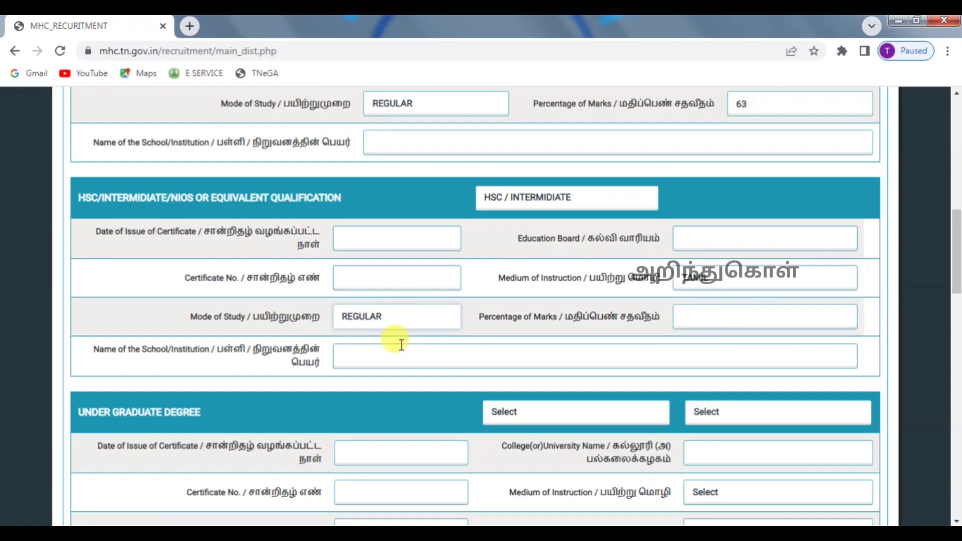
pyautogui.click(762, 309)
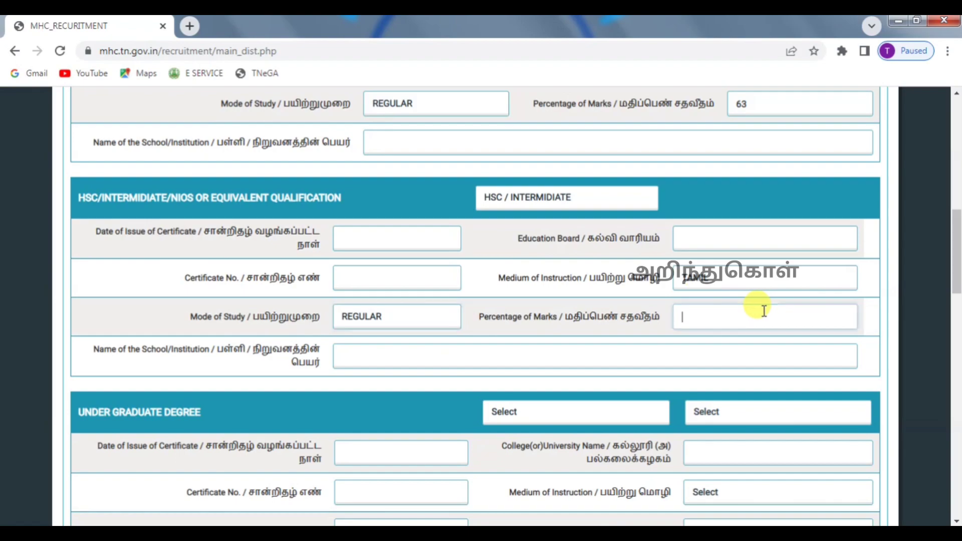
pyautogui.write('70')
pyautogui.click(445, 357)
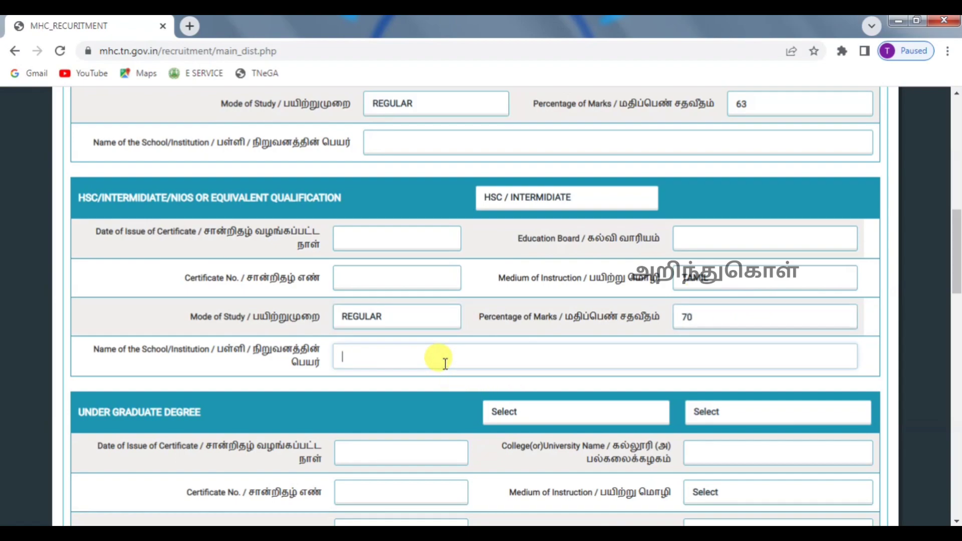
# - Try DIPLOMA as the higher secondary qualification to view its additional field, and set the type back to HSC / INTERMIDIATE
pyautogui.click(579, 202)
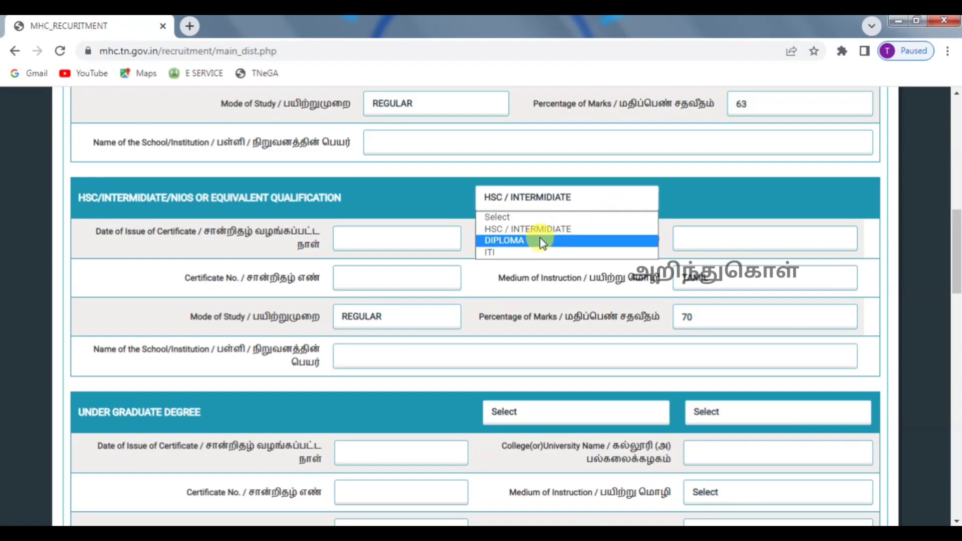
pyautogui.click(543, 242)
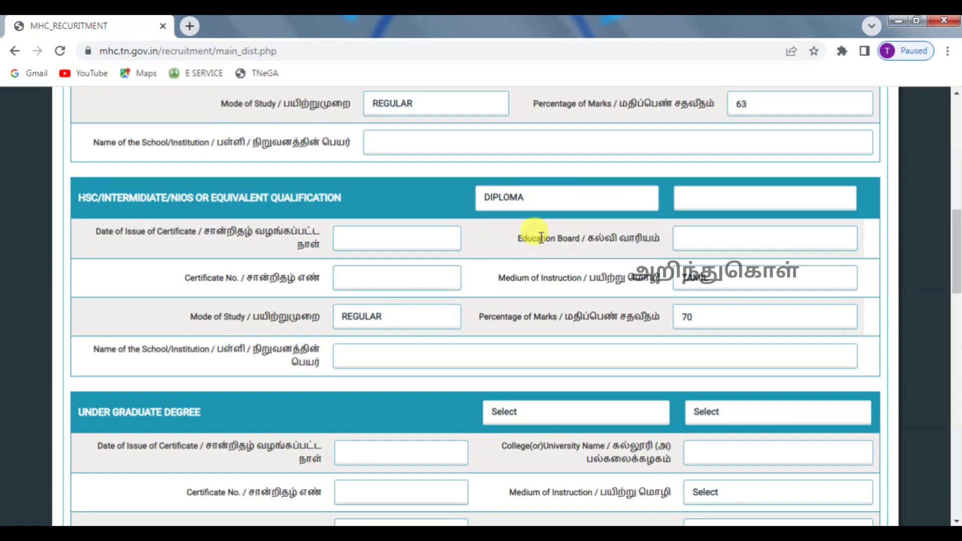
pyautogui.click(694, 198)
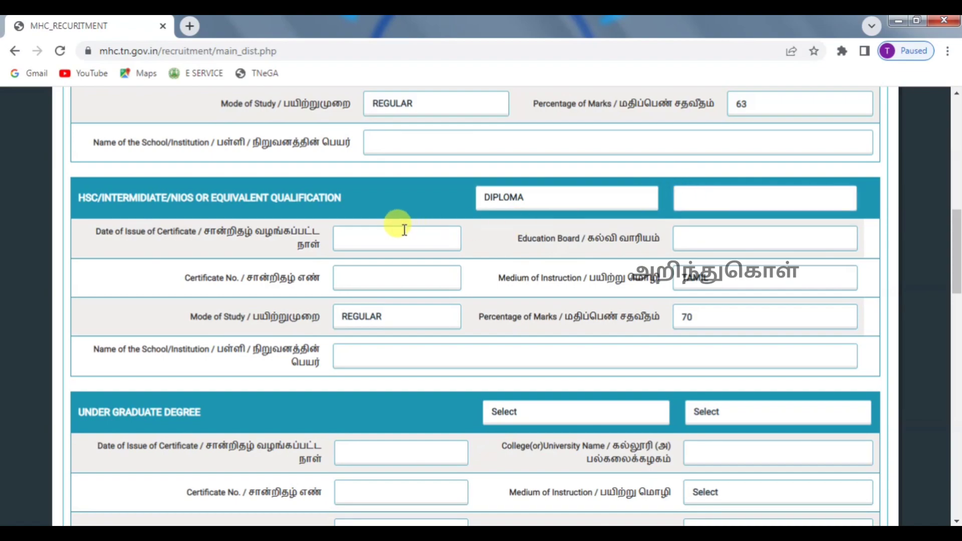
pyautogui.click(540, 198)
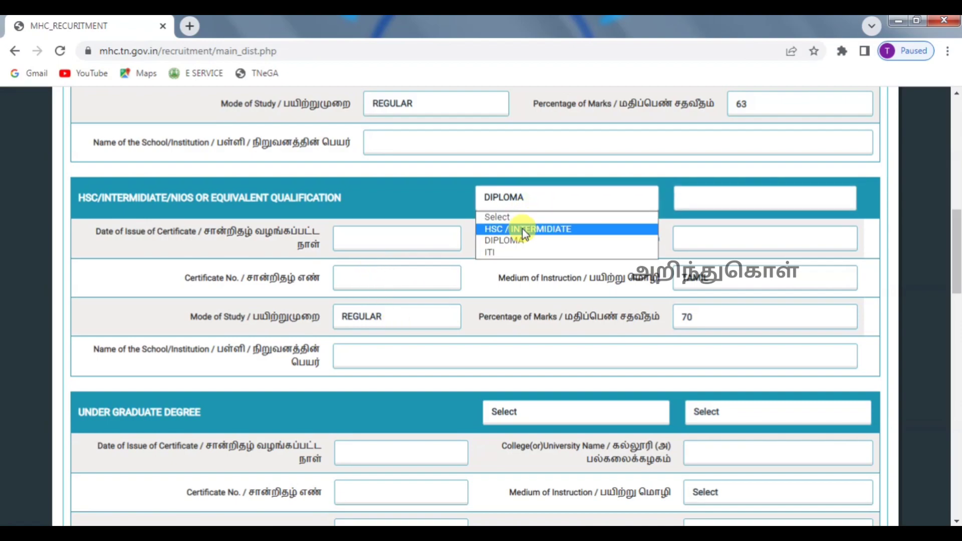
pyautogui.click(522, 229)
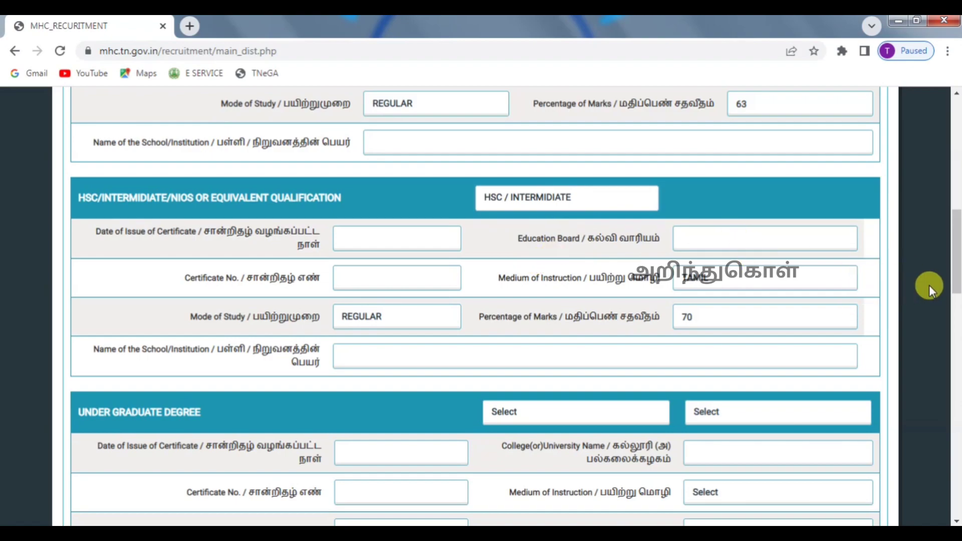
# - Choose B.E as the under graduate degree with Mechanical Engineering (Manufacturing) as its specialization
pyautogui.moveTo(954, 279); pyautogui.dragTo(956, 309)
pyautogui.scroll(-1, 956, 308)
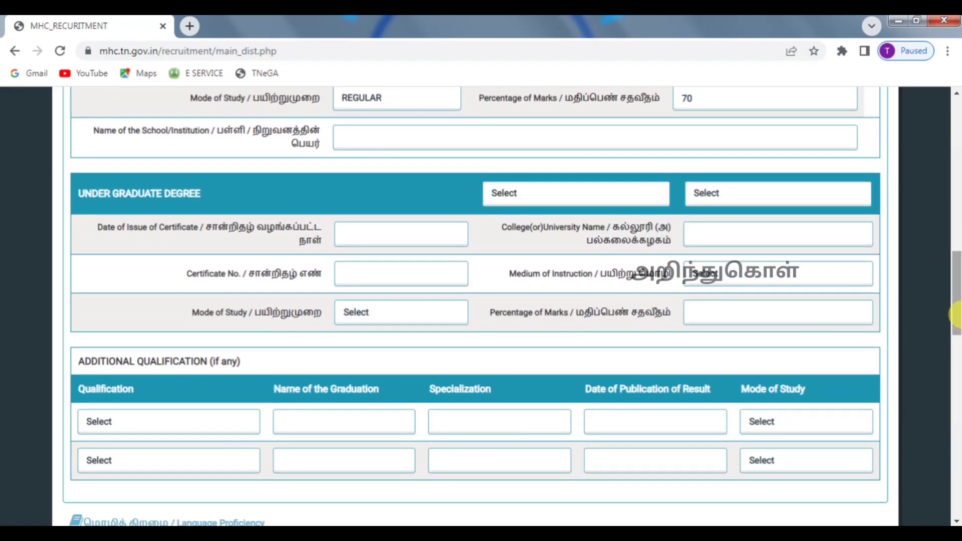
pyautogui.click(593, 198)
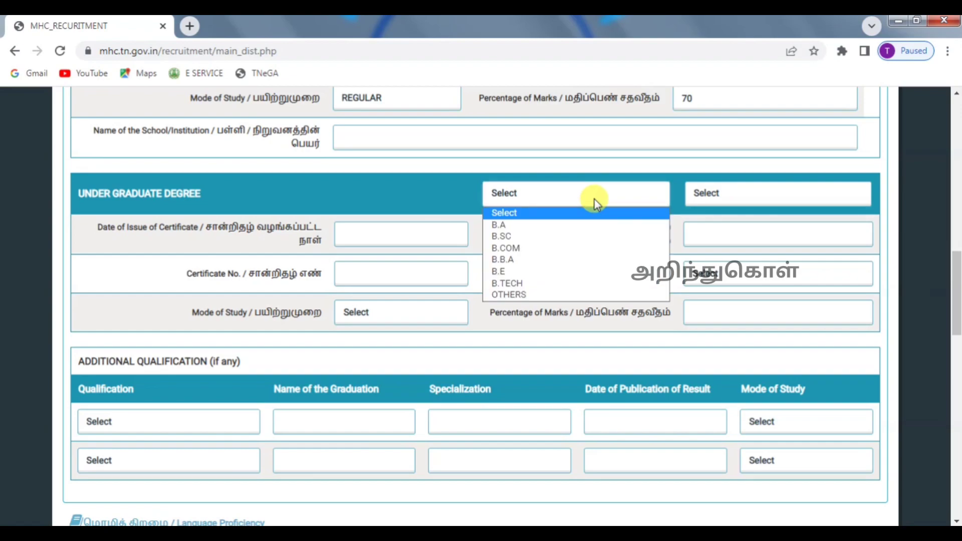
pyautogui.click(552, 276)
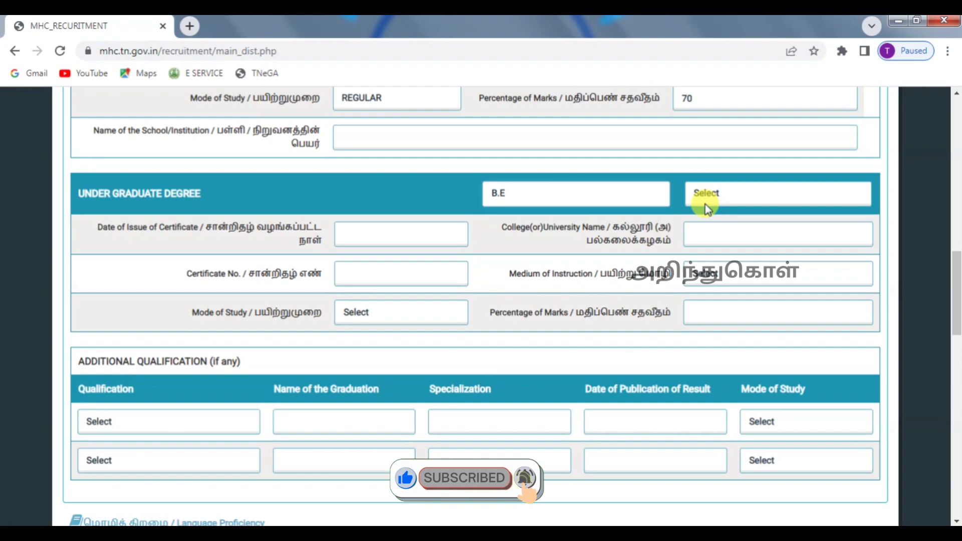
pyautogui.click(695, 193)
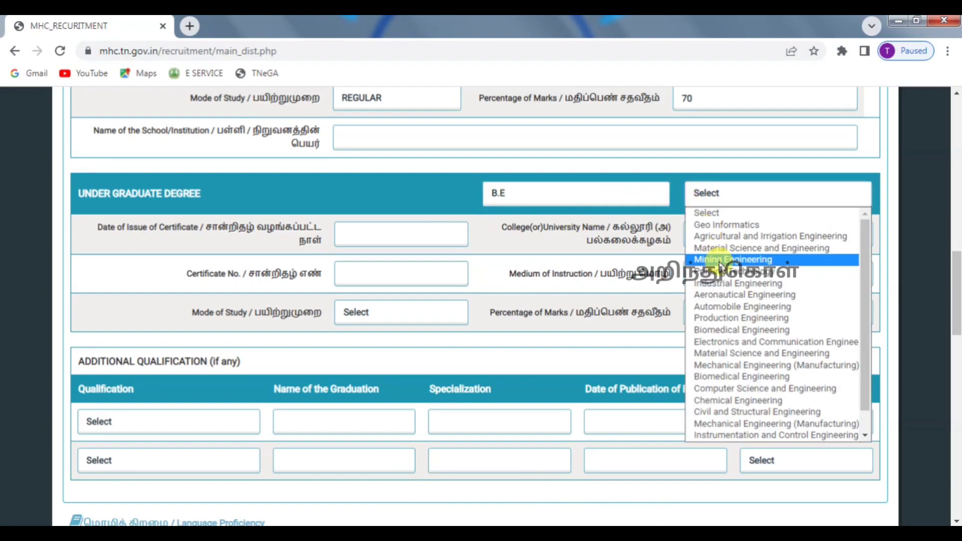
pyautogui.click(733, 368)
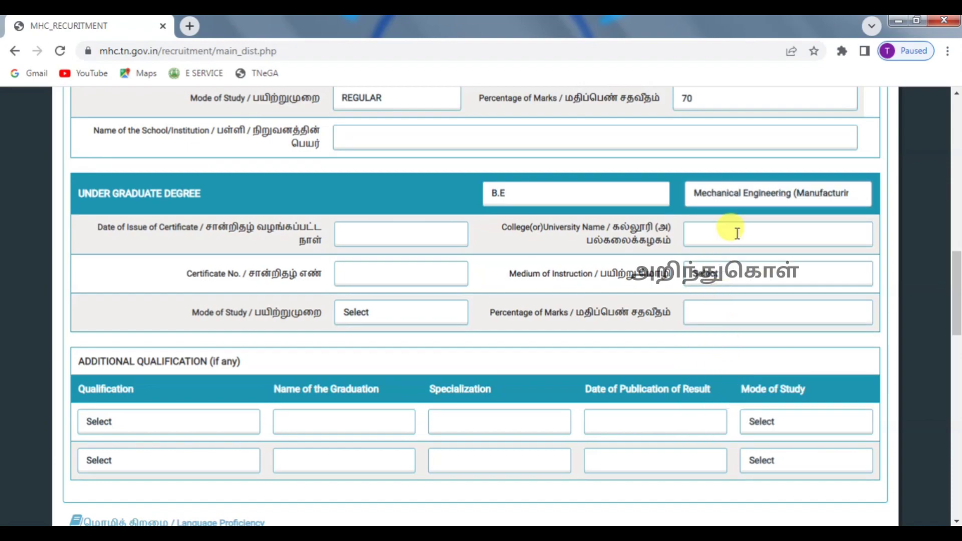
# - Examine the certificate issue date, College/University Name and Certificate No. fields in the under graduate degree section
pyautogui.click(396, 246)
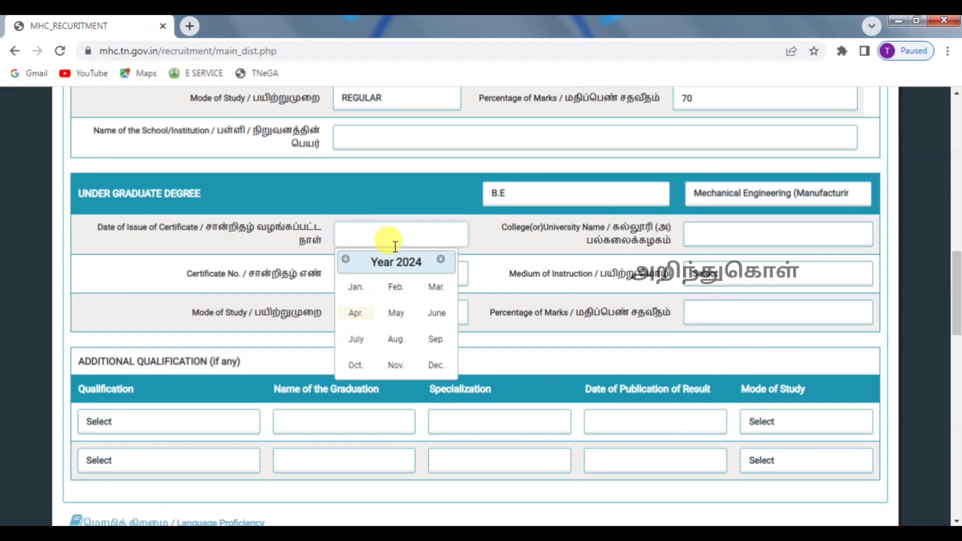
pyautogui.click(744, 238)
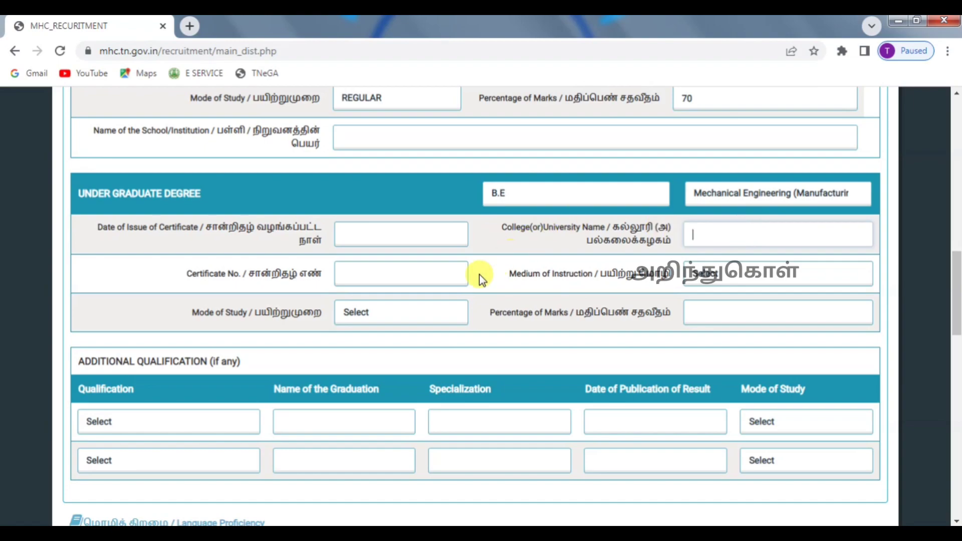
pyautogui.click(447, 278)
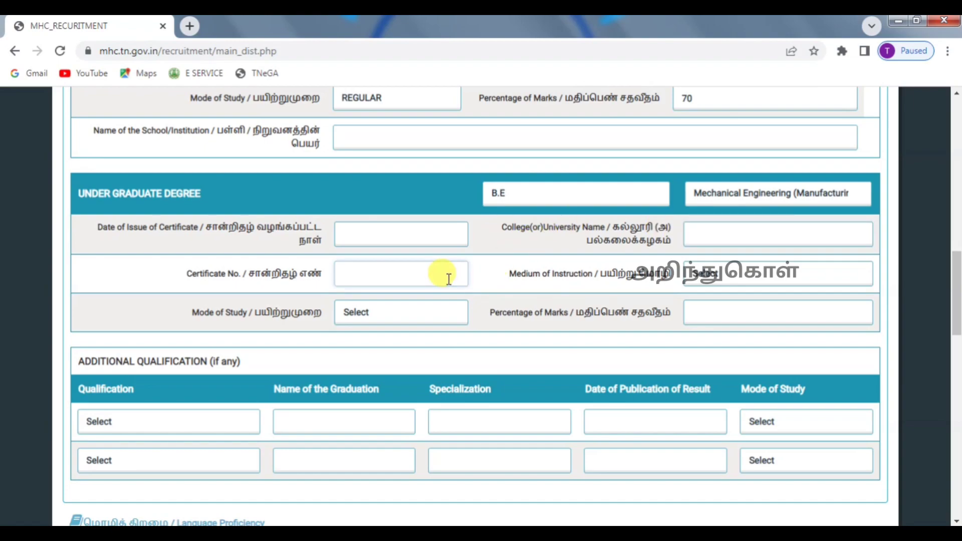
# - Set the under graduate medium of instruction to ENGLISH, the mode of study to REGULAR and the percentage of marks to 8.1
pyautogui.click(817, 271)
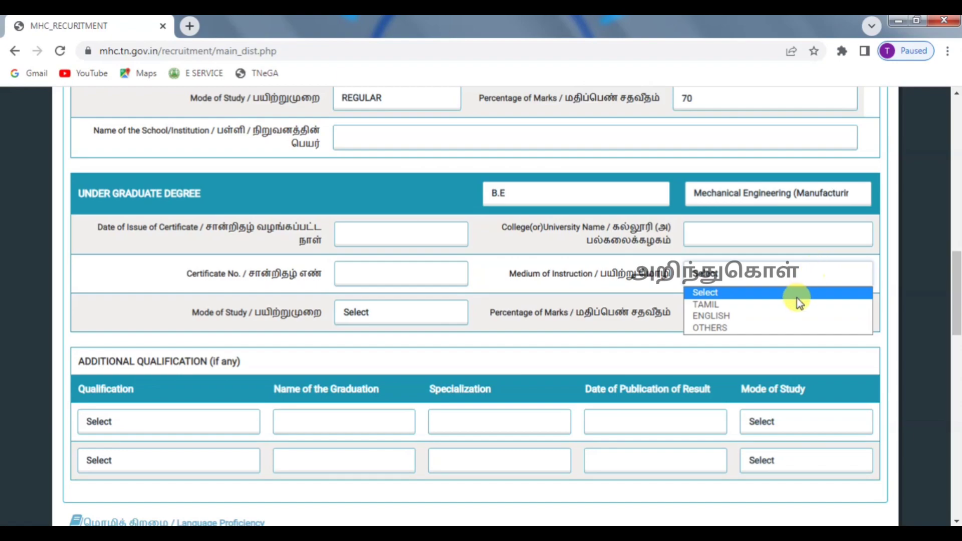
pyautogui.click(780, 316)
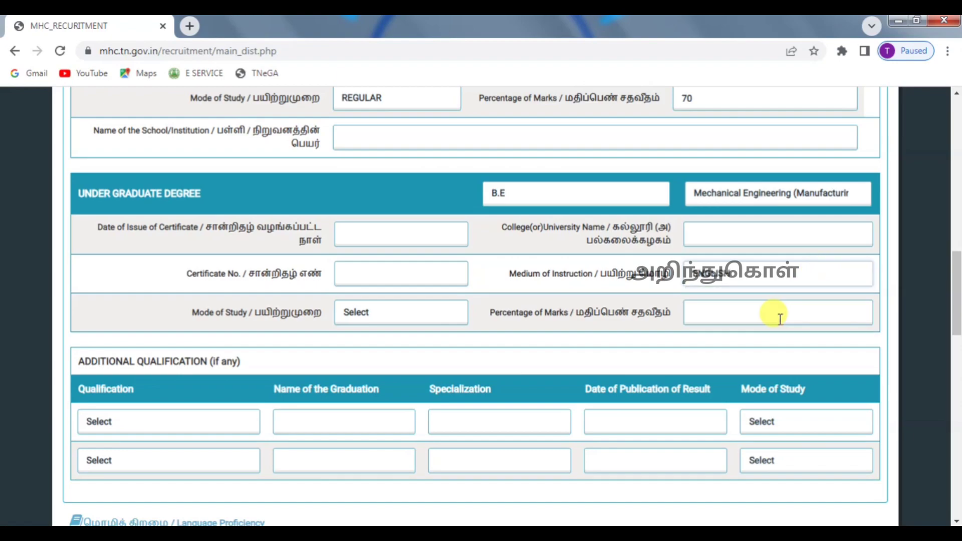
pyautogui.click(420, 316)
pyautogui.click(405, 343)
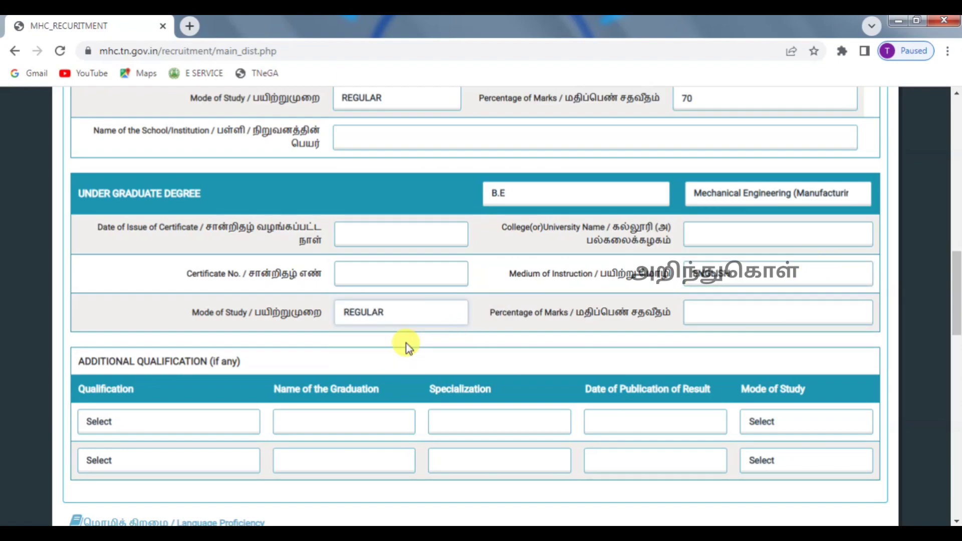
pyautogui.click(734, 308)
pyautogui.write('8')
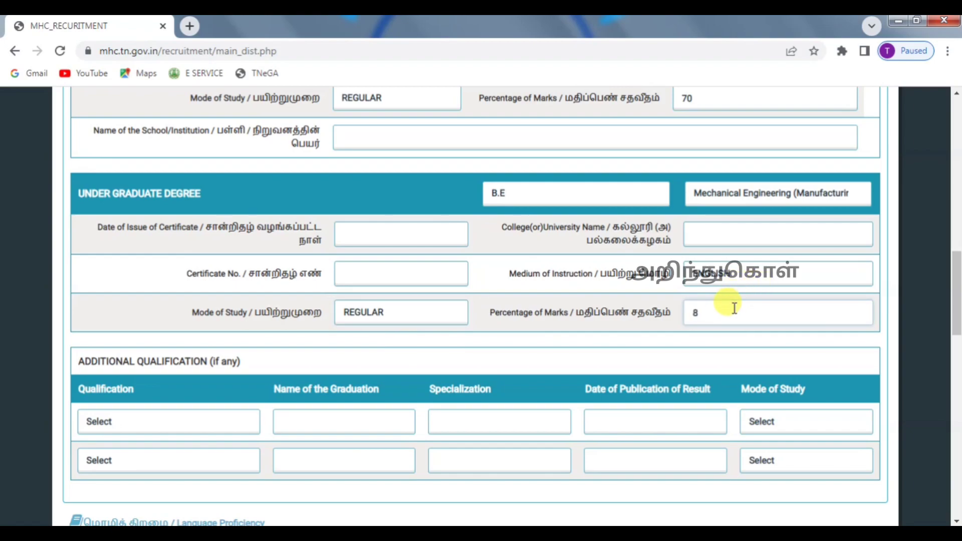
pyautogui.write('.1')
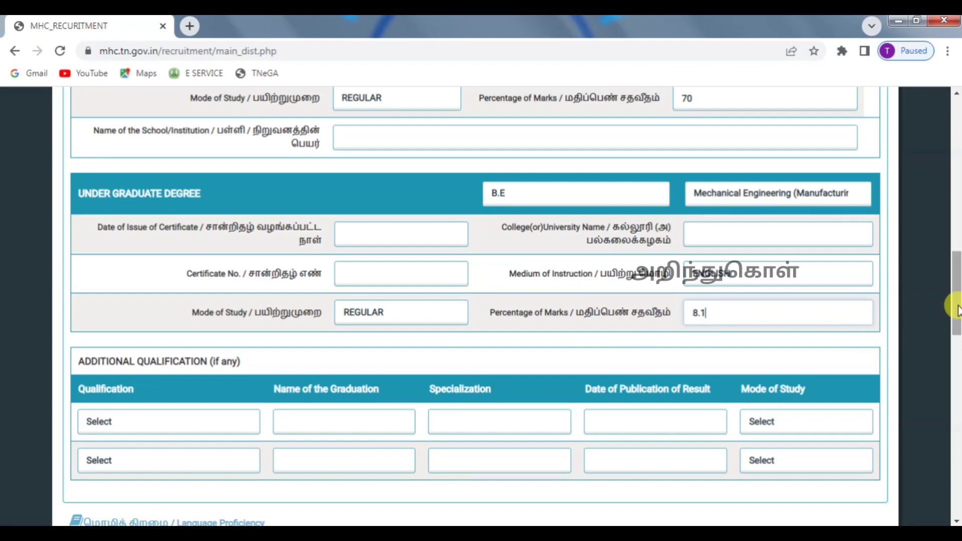
pyautogui.scroll(-1, 957, 335)
pyautogui.scroll(-3, 955, 336)
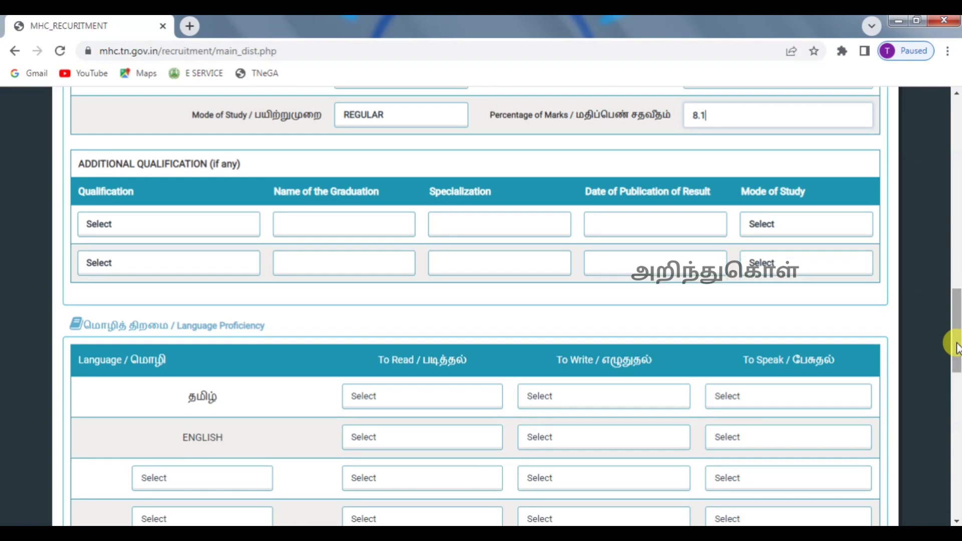
# - Examine the qualification choices offered in the first row of the additional qualification table
pyautogui.click(164, 224)
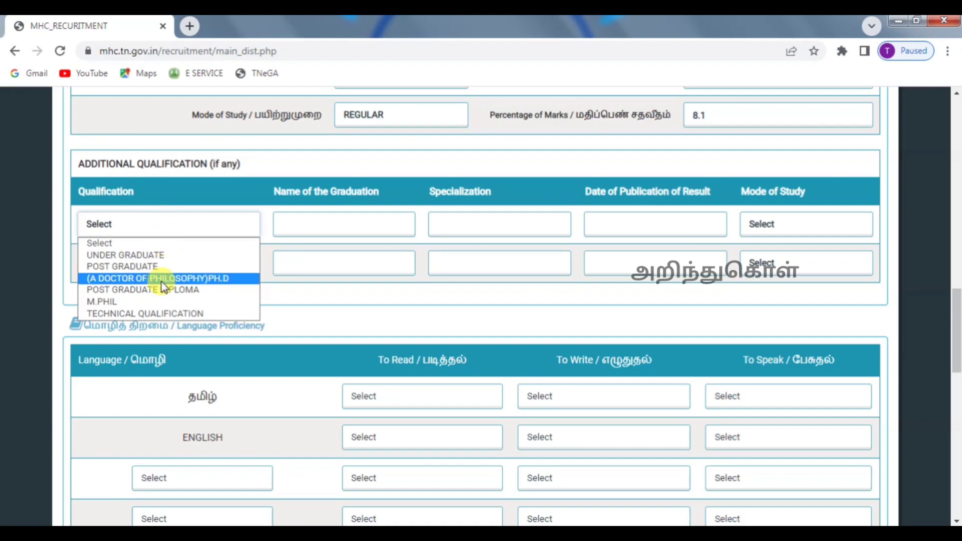
pyautogui.click(333, 321)
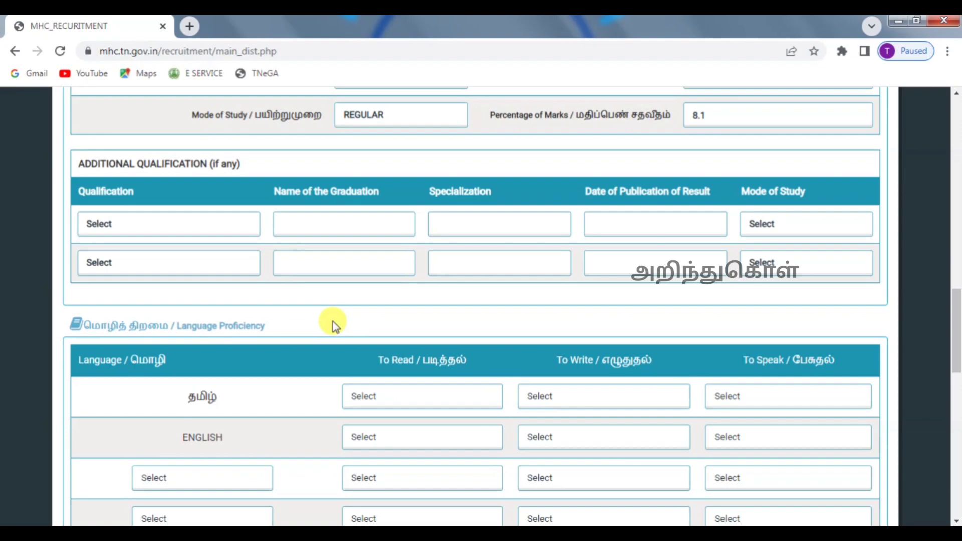
# - Set the Tamil language proficiency to YES for reading, writing and speaking
pyautogui.scroll(-3, 333, 321)
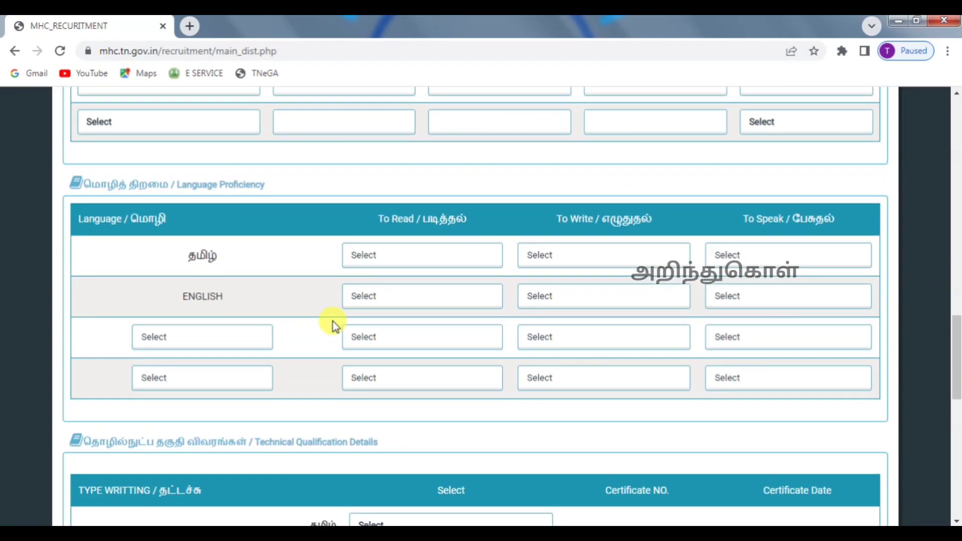
pyautogui.click(432, 255)
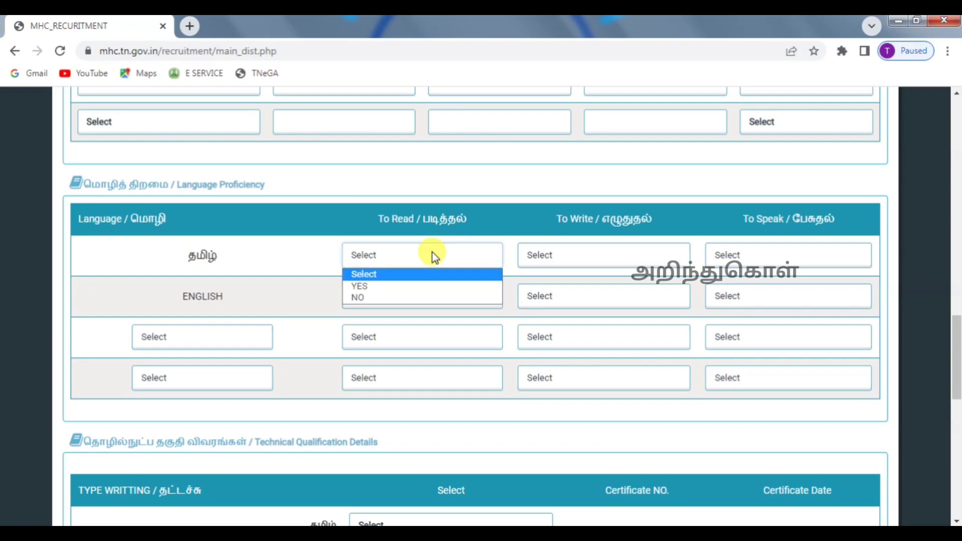
pyautogui.click(413, 289)
pyautogui.click(540, 254)
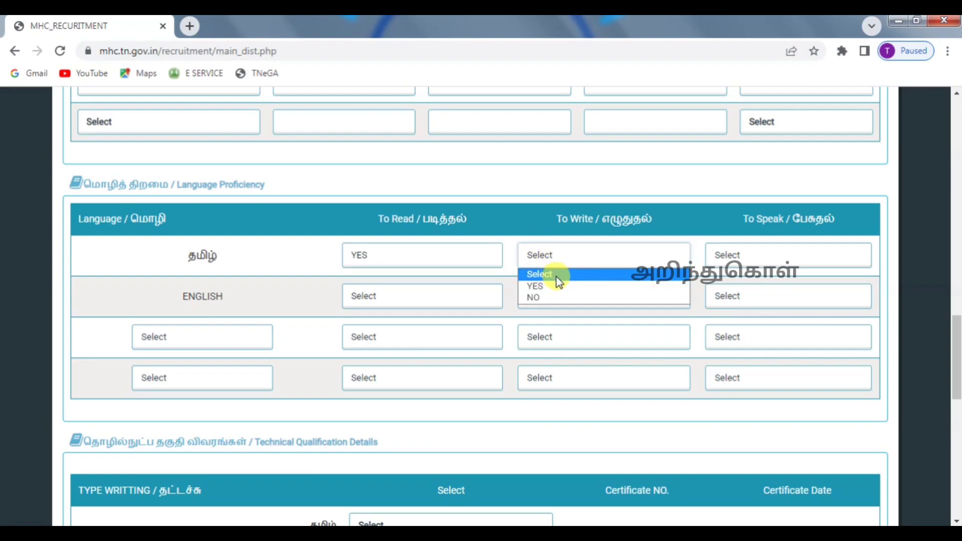
pyautogui.click(556, 286)
pyautogui.click(790, 252)
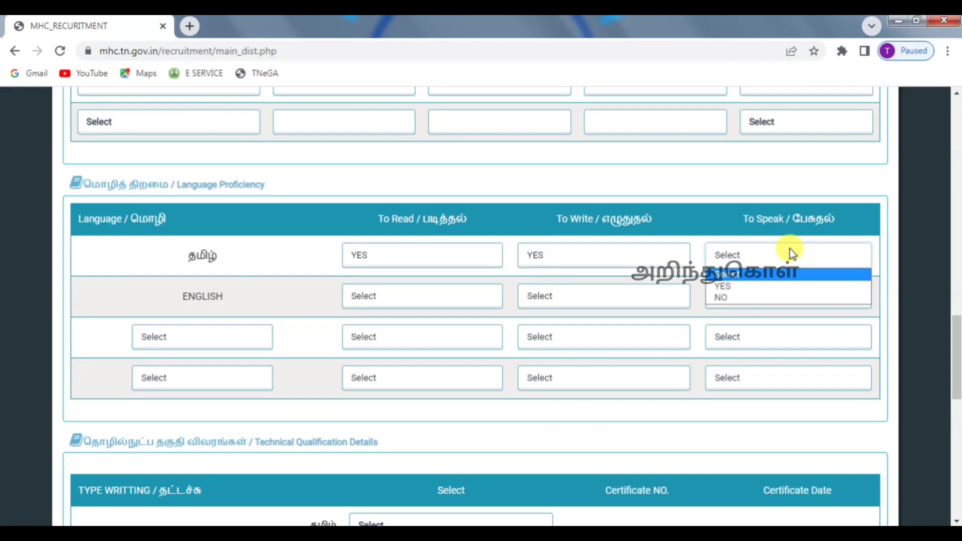
pyautogui.click(780, 289)
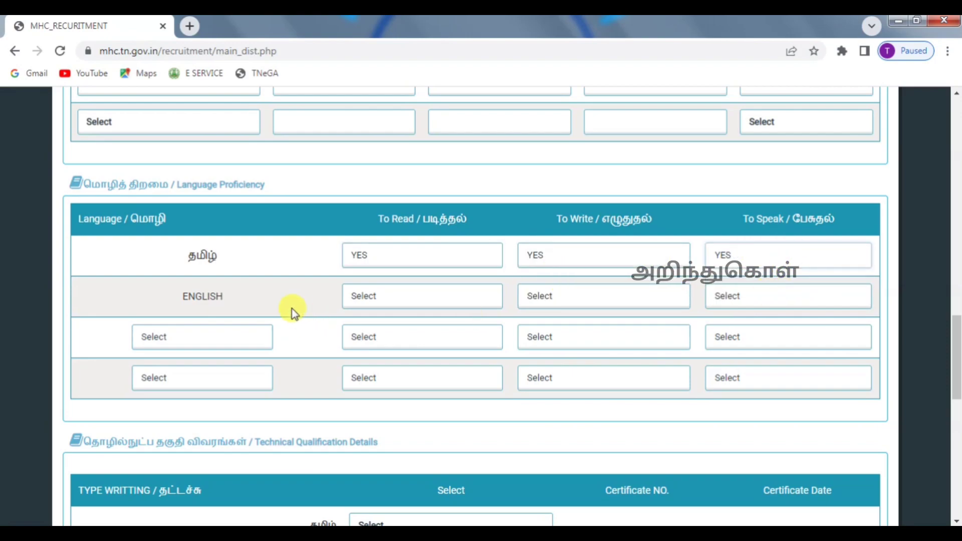
# - Set the English language proficiency to YES for reading, writing and speaking
pyautogui.click(352, 305)
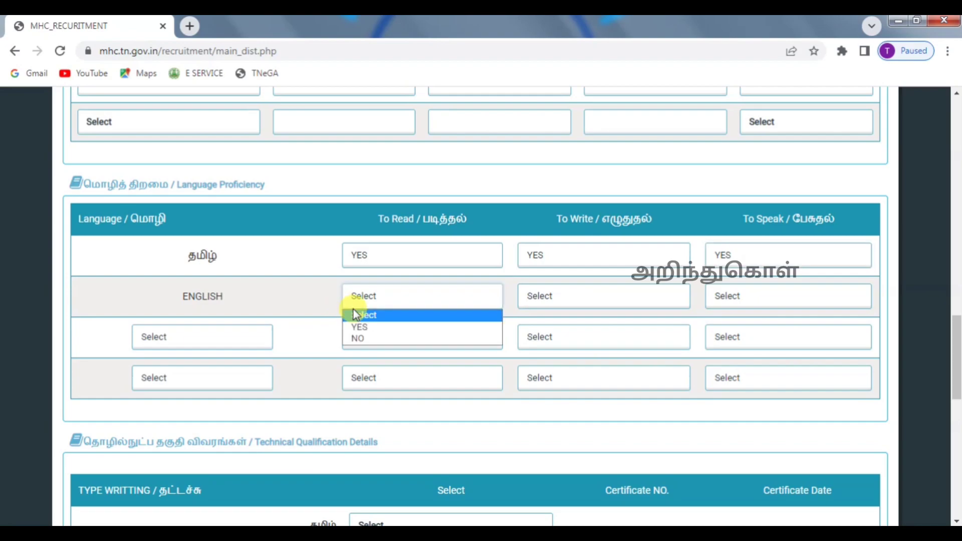
pyautogui.click(368, 332)
pyautogui.click(653, 297)
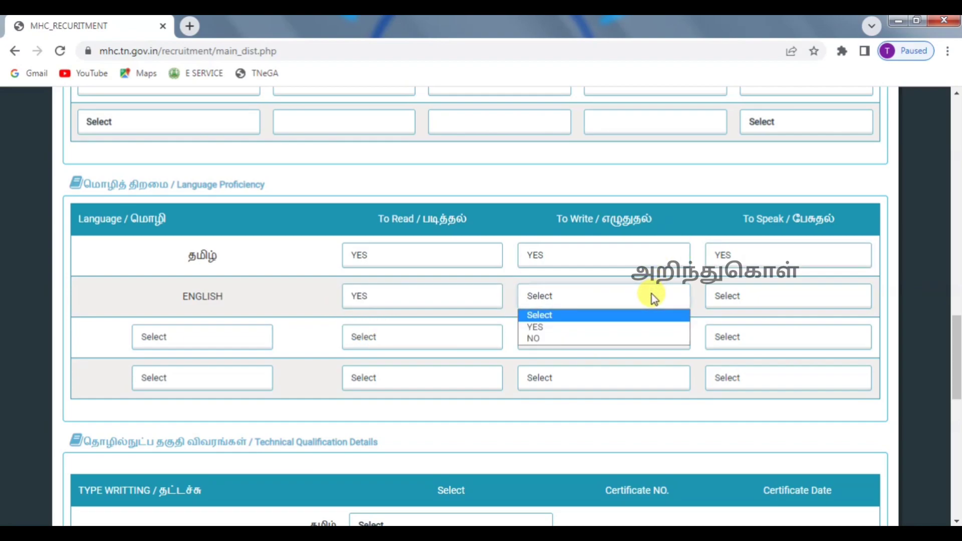
pyautogui.click(624, 327)
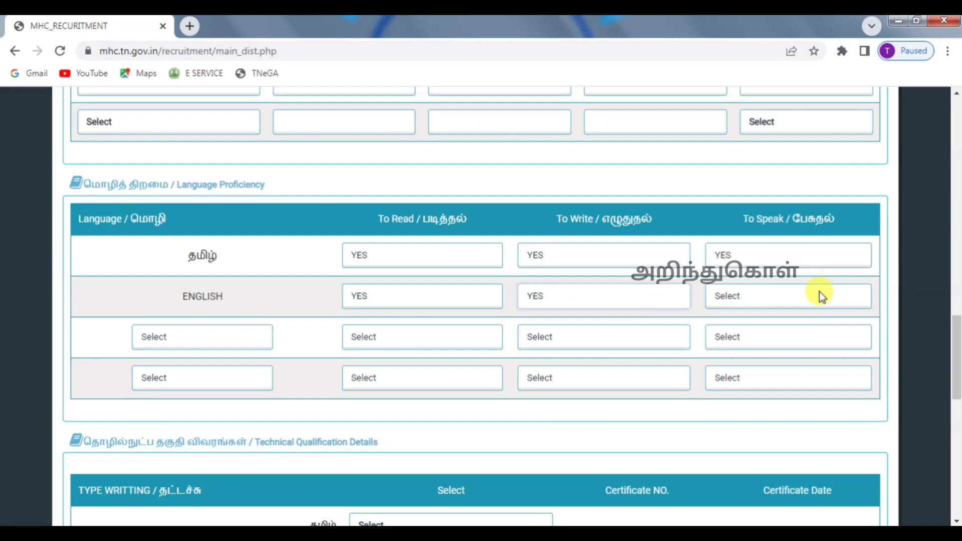
pyautogui.click(819, 294)
pyautogui.click(765, 329)
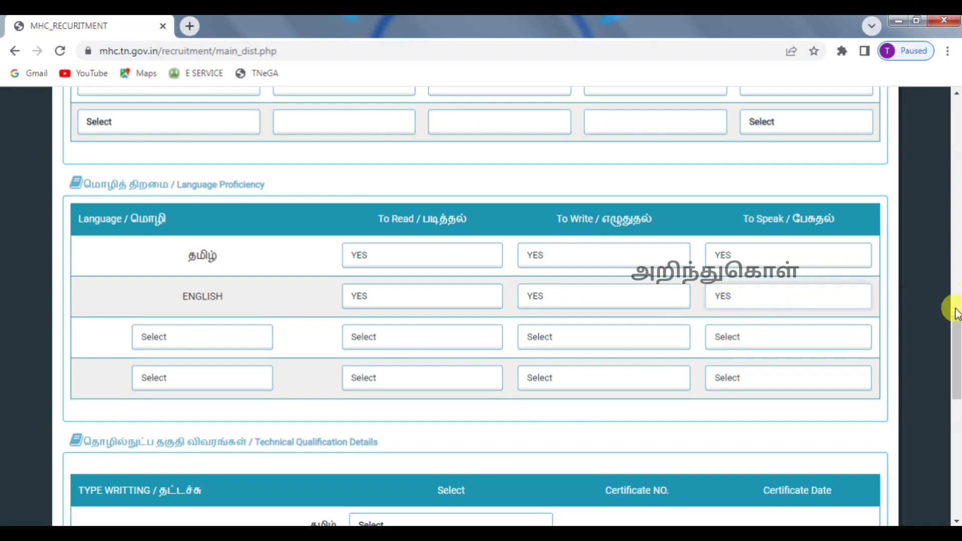
# - Set the typewriting qualification to NO for both Tamil and English in the technical qualification details
pyautogui.moveTo(956, 332); pyautogui.dragTo(955, 376)
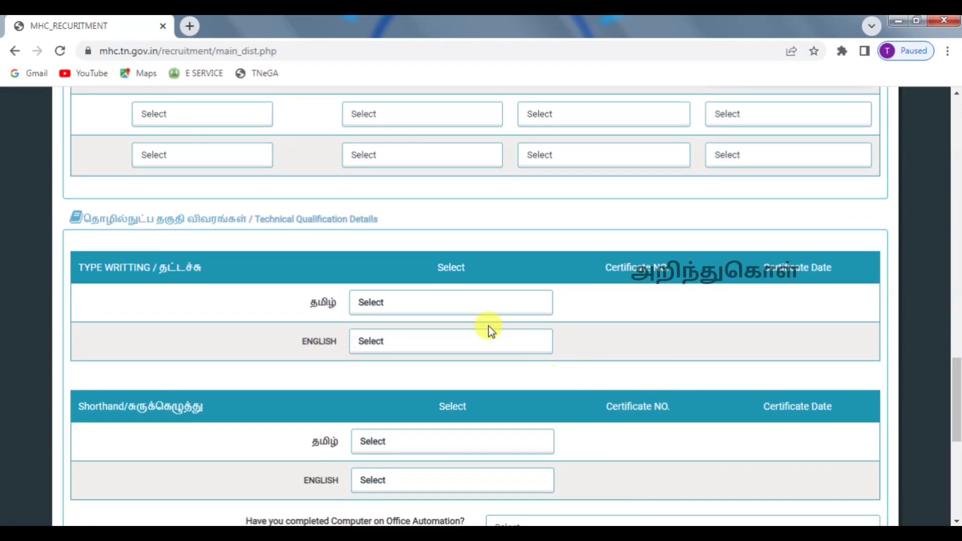
pyautogui.click(453, 303)
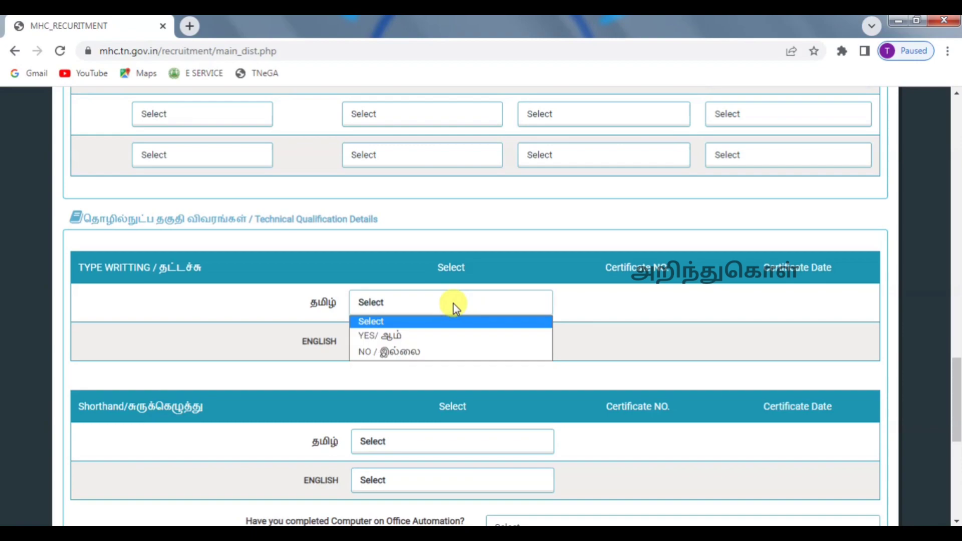
pyautogui.click(447, 352)
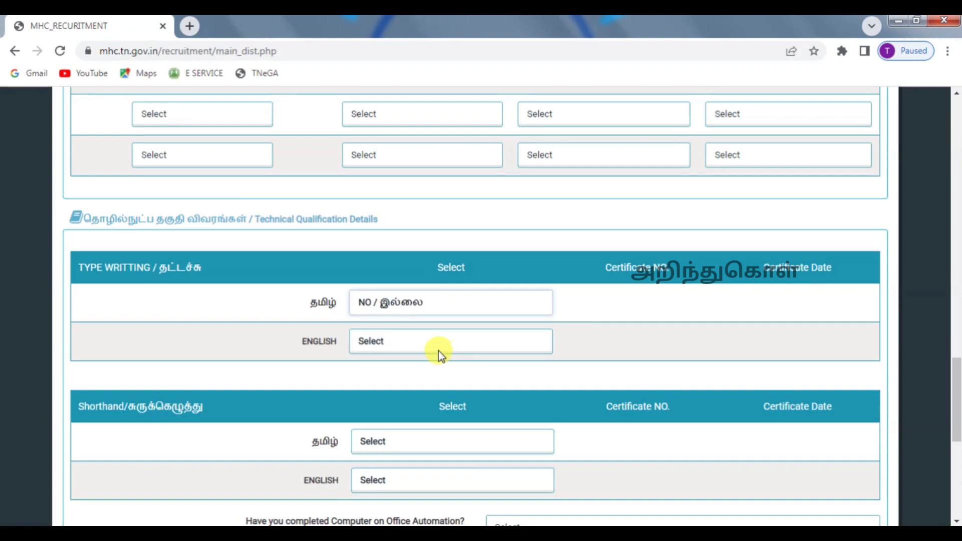
pyautogui.click(438, 351)
pyautogui.click(442, 391)
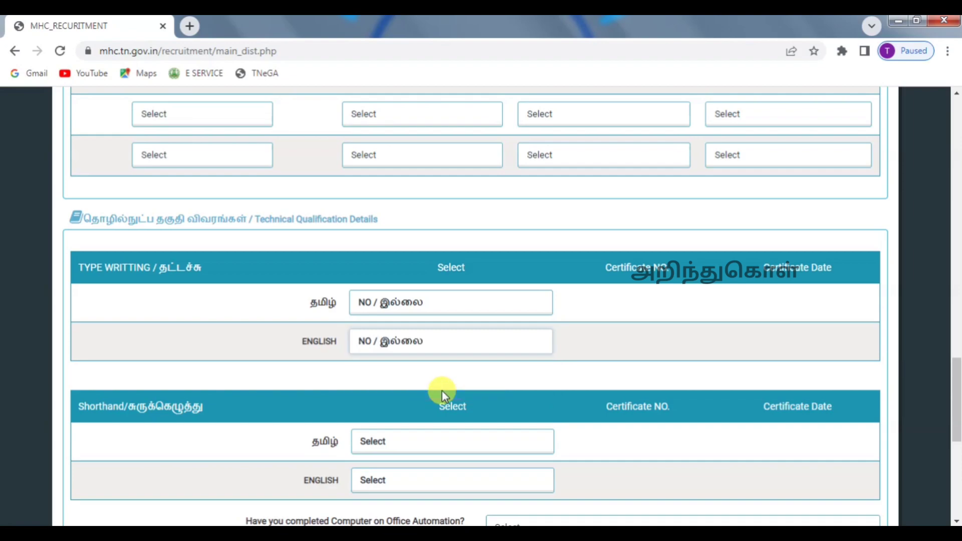
# - Set the shorthand qualification to NO for both Tamil and English
pyautogui.moveTo(956, 383); pyautogui.dragTo(956, 428)
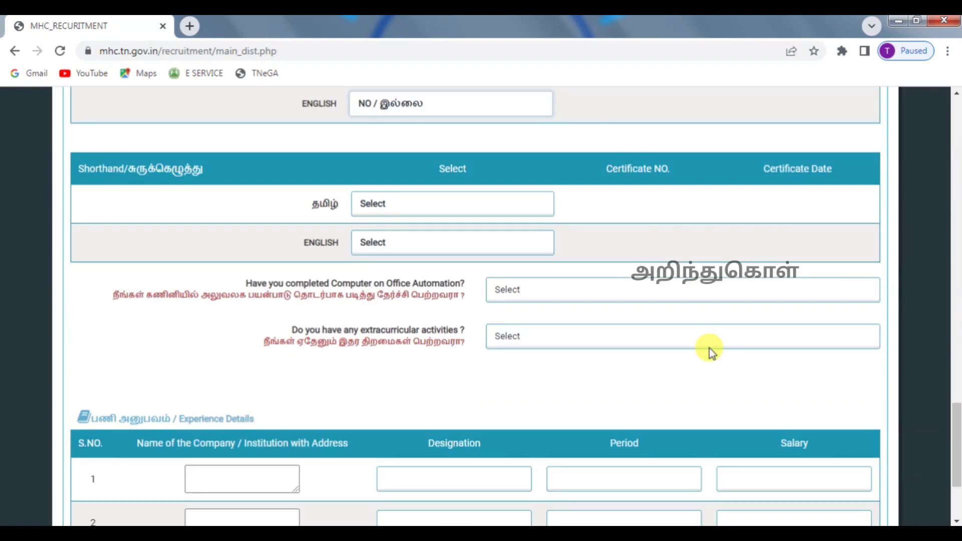
pyautogui.click(474, 206)
pyautogui.click(456, 255)
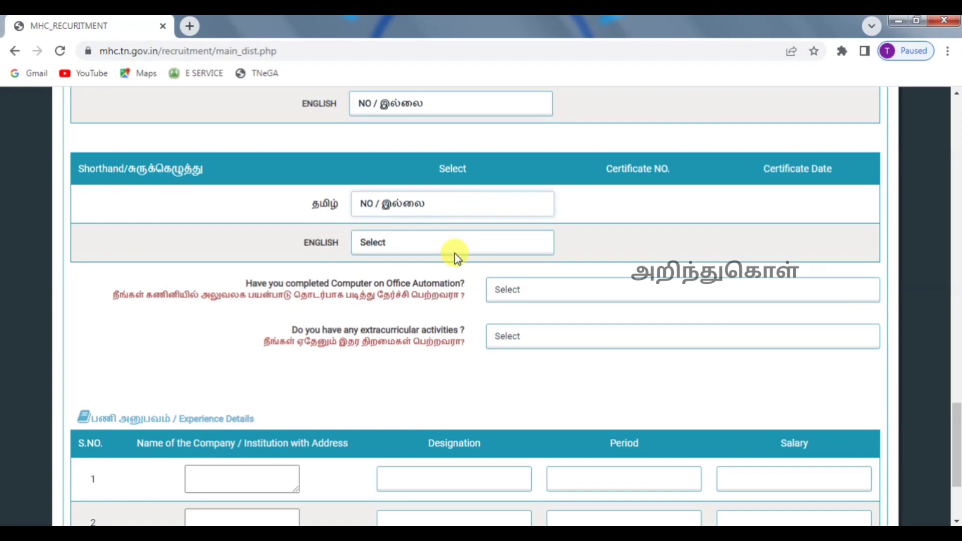
pyautogui.click(431, 248)
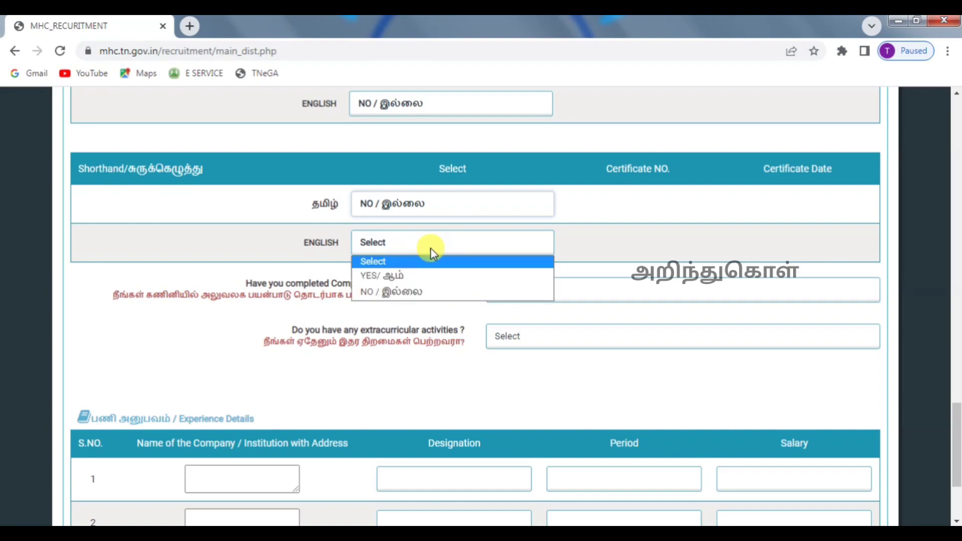
pyautogui.click(427, 290)
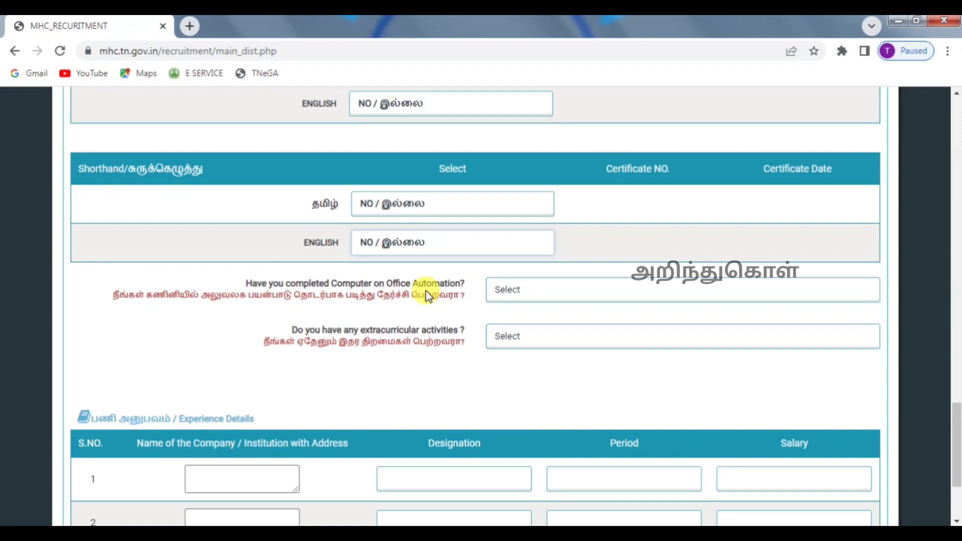
# - Answer NO to completing Computer on Office Automation and NO to having extracurricular activities
pyautogui.click(554, 288)
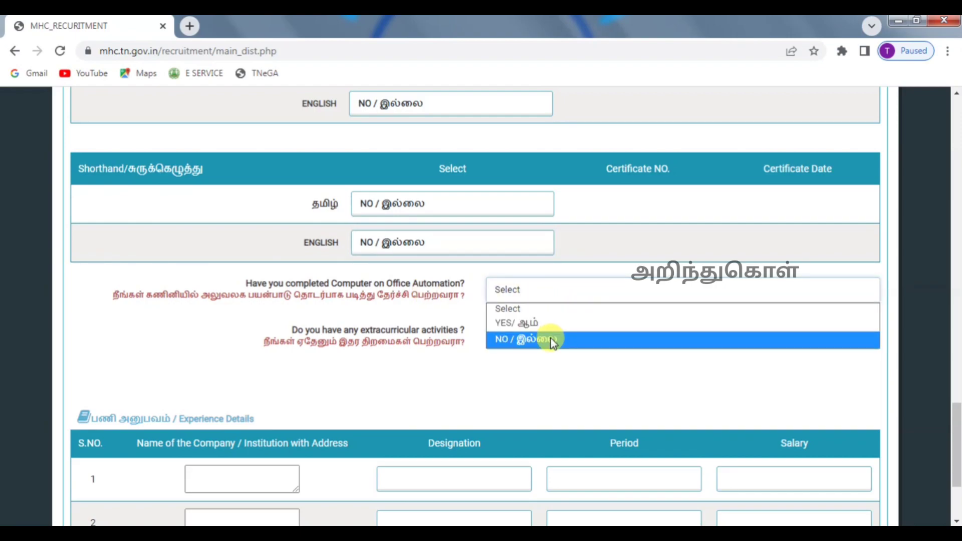
pyautogui.click(553, 341)
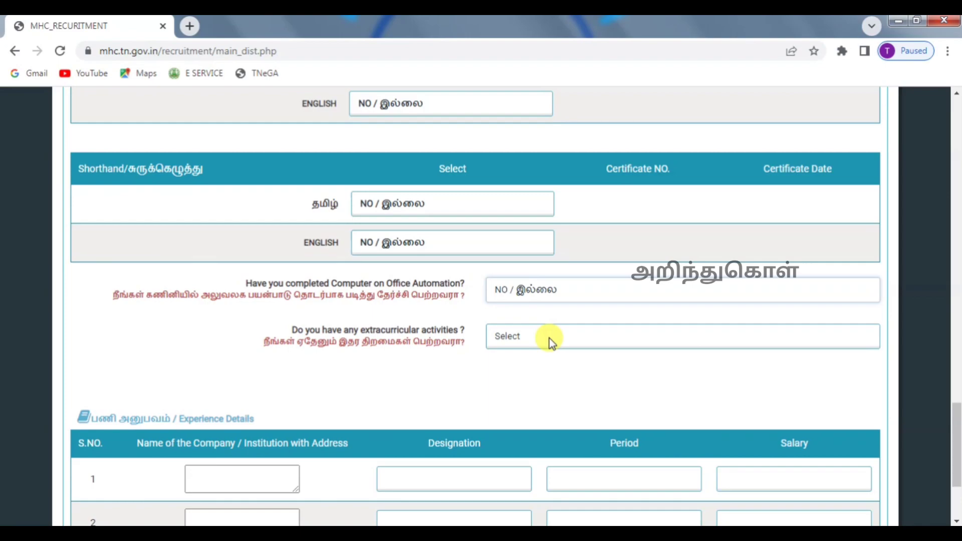
pyautogui.click(549, 341)
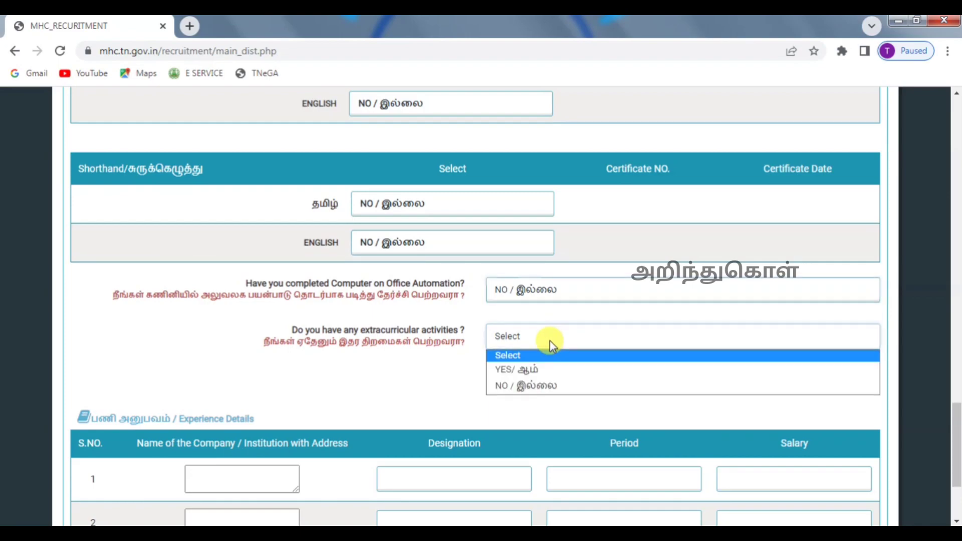
pyautogui.click(554, 385)
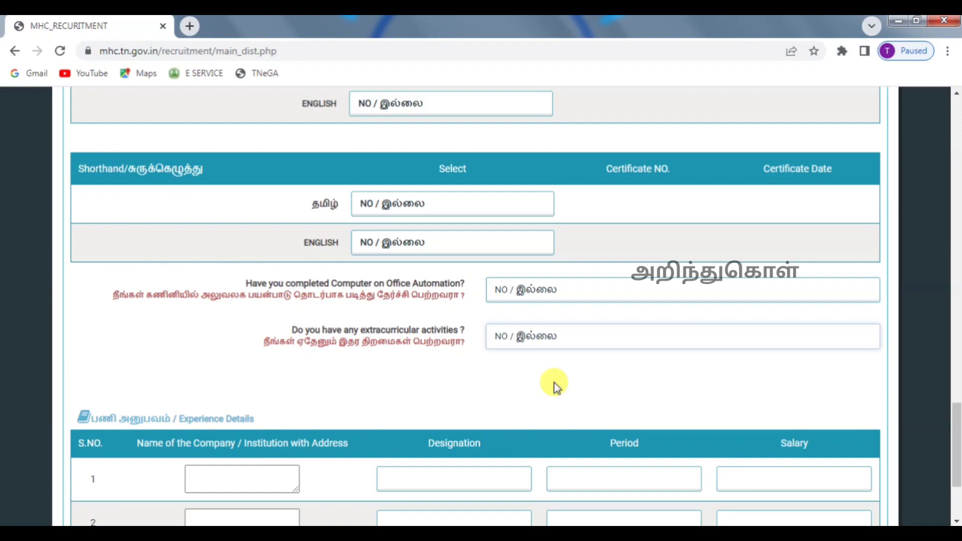
# - Try YES for extracurricular activities to view its details field, and set the answer back to NO
pyautogui.click(553, 337)
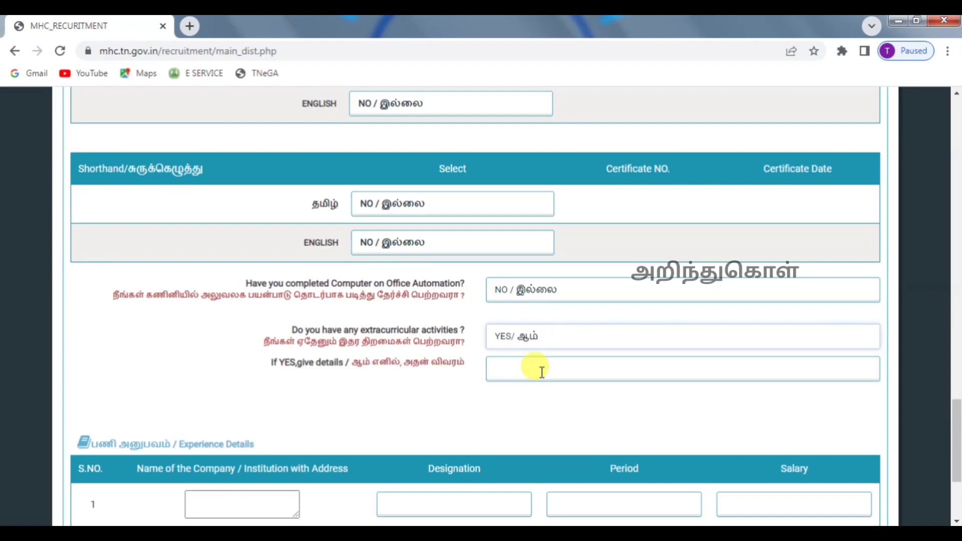
pyautogui.click(514, 371)
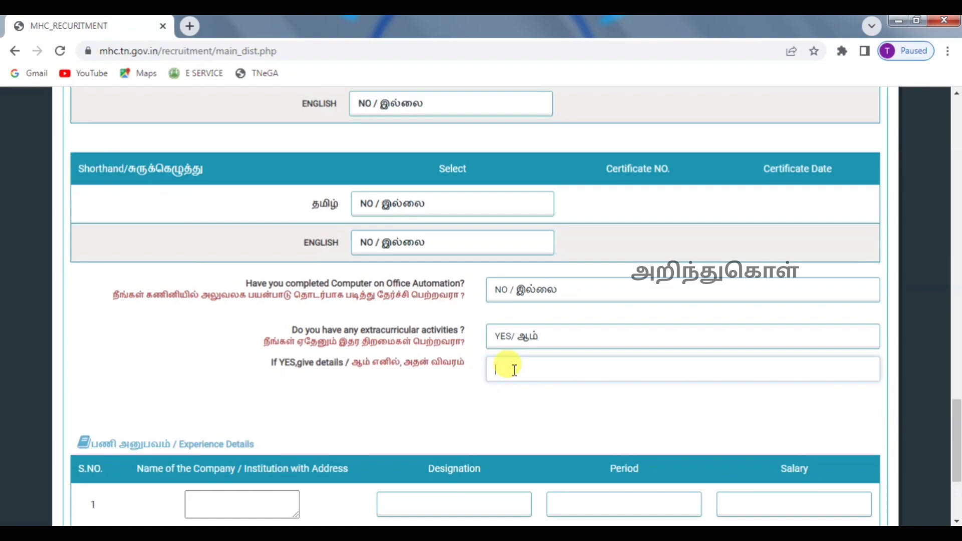
pyautogui.click(554, 345)
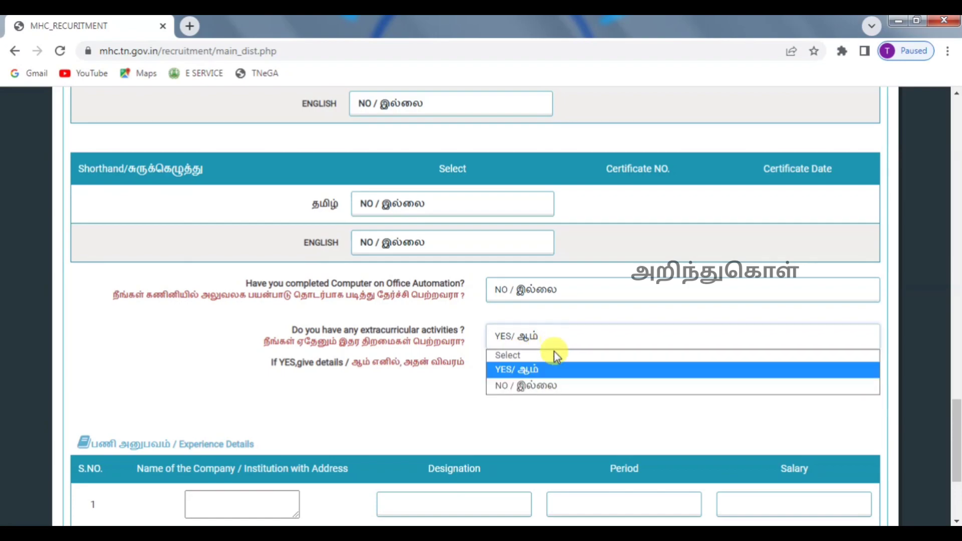
pyautogui.click(554, 386)
# - Leave the experience details blank, save the educational qualification details and proceed to the Additional Information step
pyautogui.scroll(-3, 954, 407)
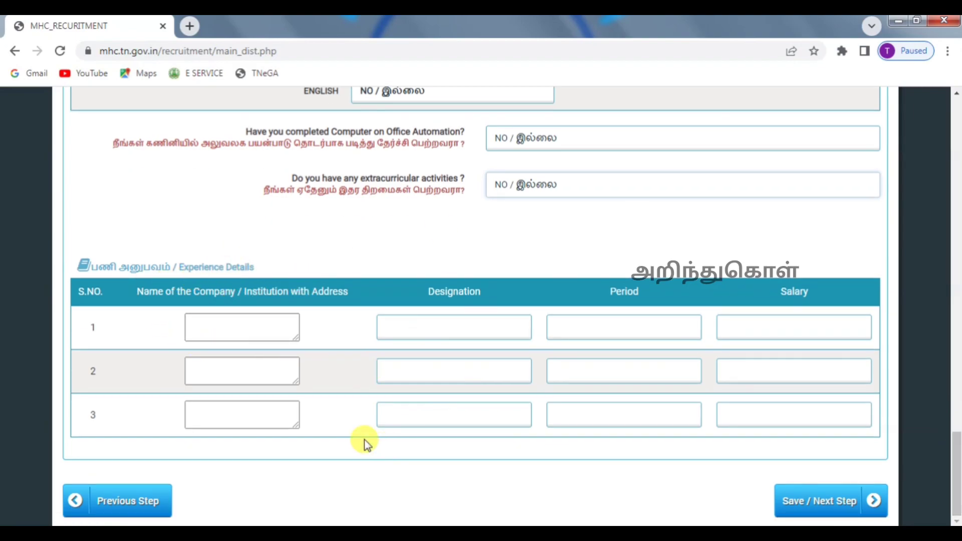
pyautogui.click(279, 337)
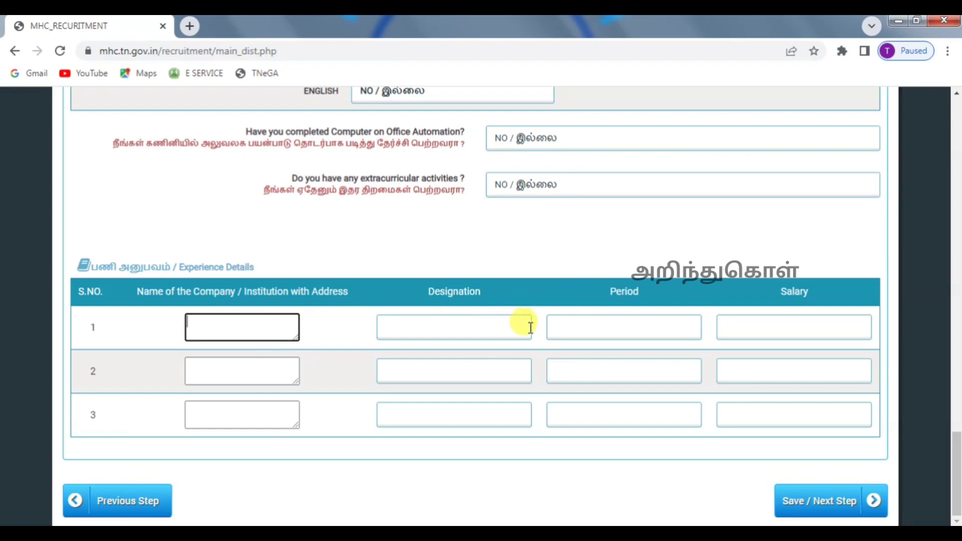
pyautogui.click(566, 326)
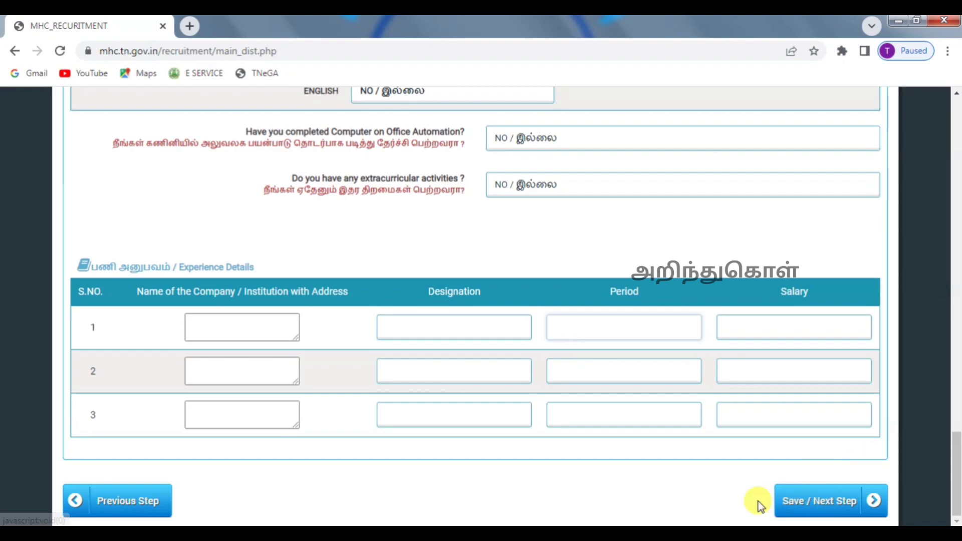
pyautogui.click(790, 499)
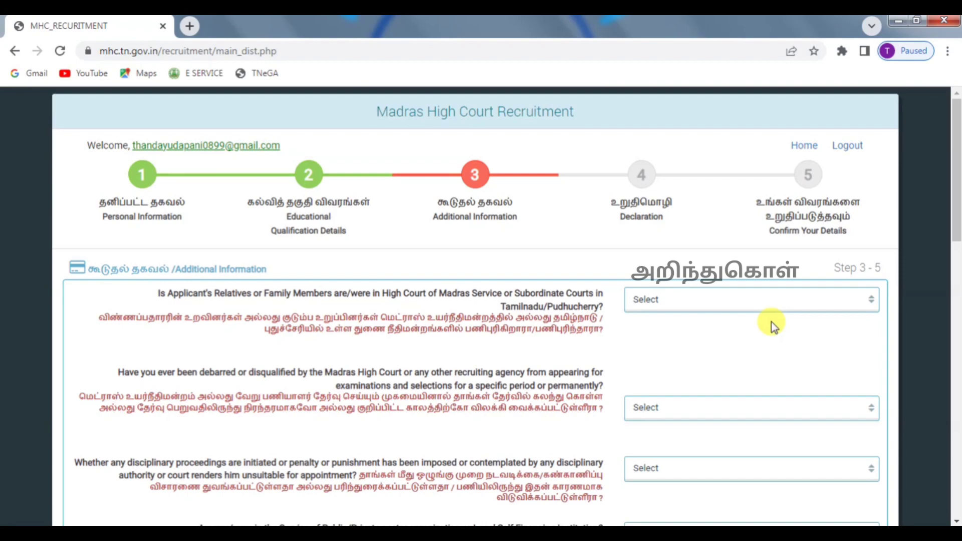
# - Answer NO to having relatives in High Court or subordinate court service and NO to being debarred or disqualified from examinations
pyautogui.click(776, 309)
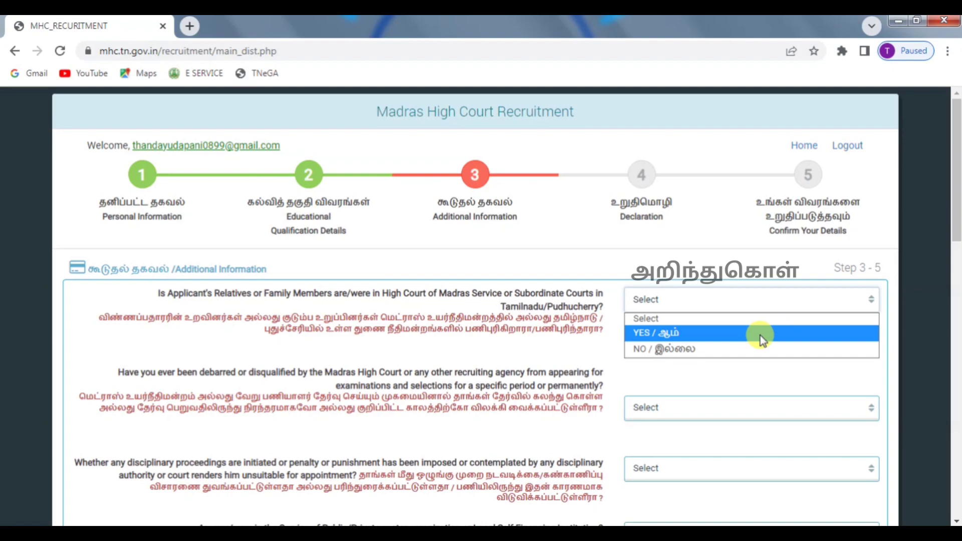
pyautogui.click(756, 350)
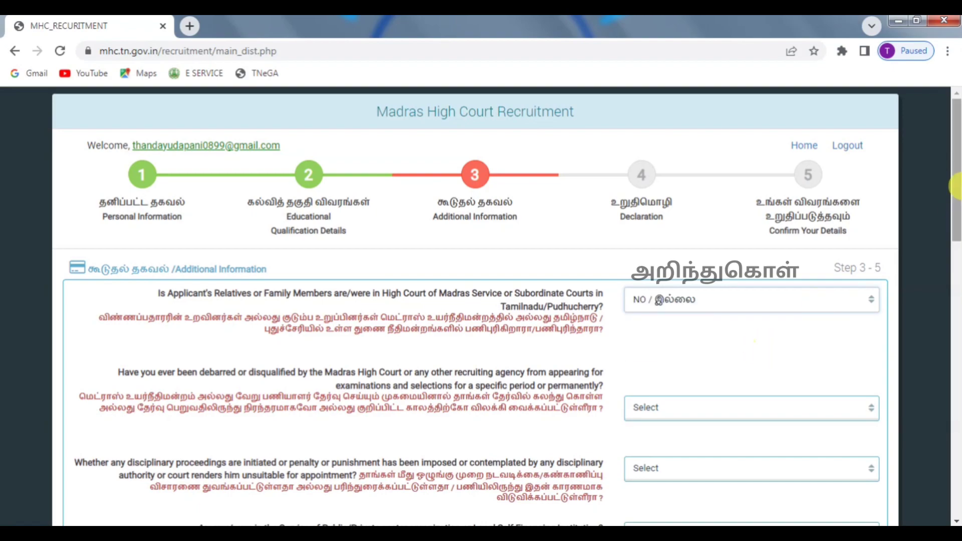
pyautogui.moveTo(957, 184); pyautogui.dragTo(957, 233)
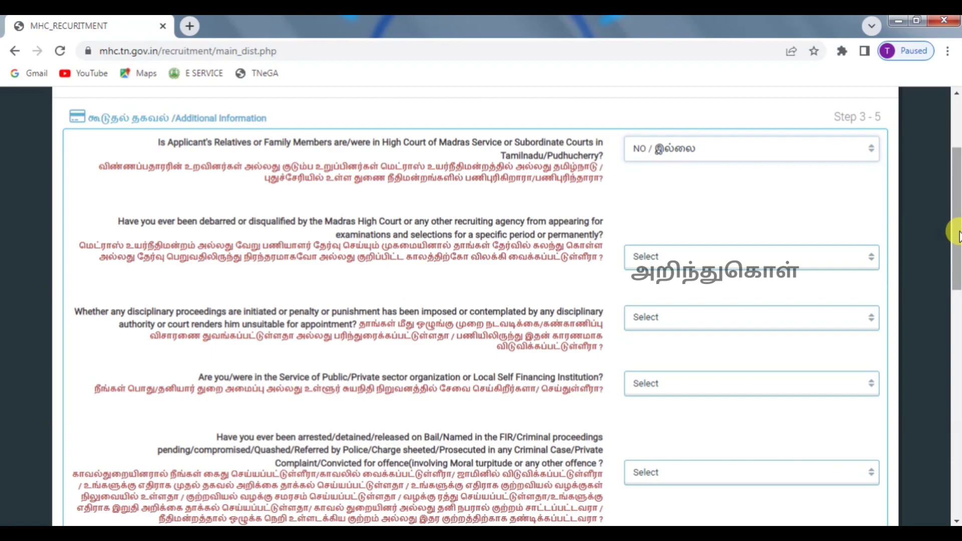
pyautogui.click(853, 259)
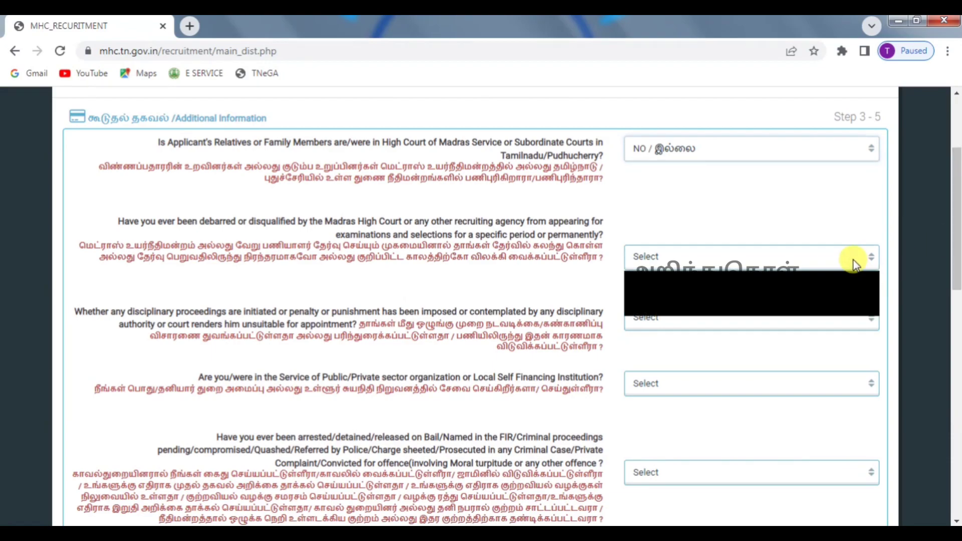
pyautogui.click(801, 310)
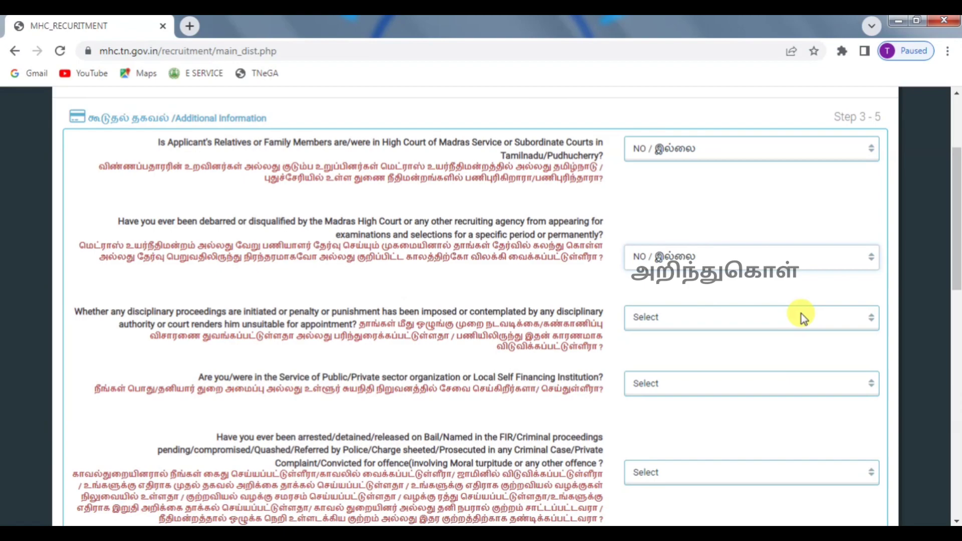
# - Answer NO to disciplinary proceedings or penalties and NO to service in a public/private sector organization or local self financing institution
pyautogui.click(801, 314)
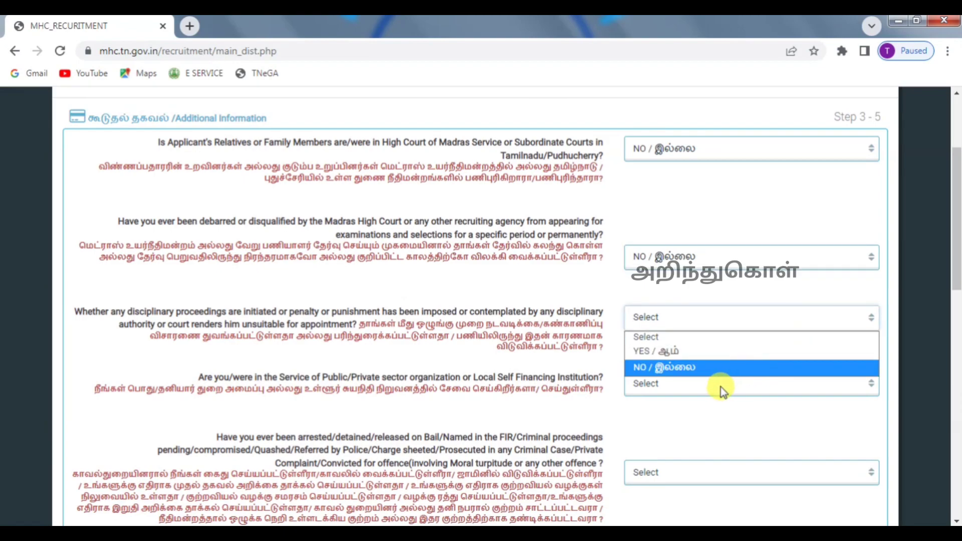
pyautogui.click(707, 369)
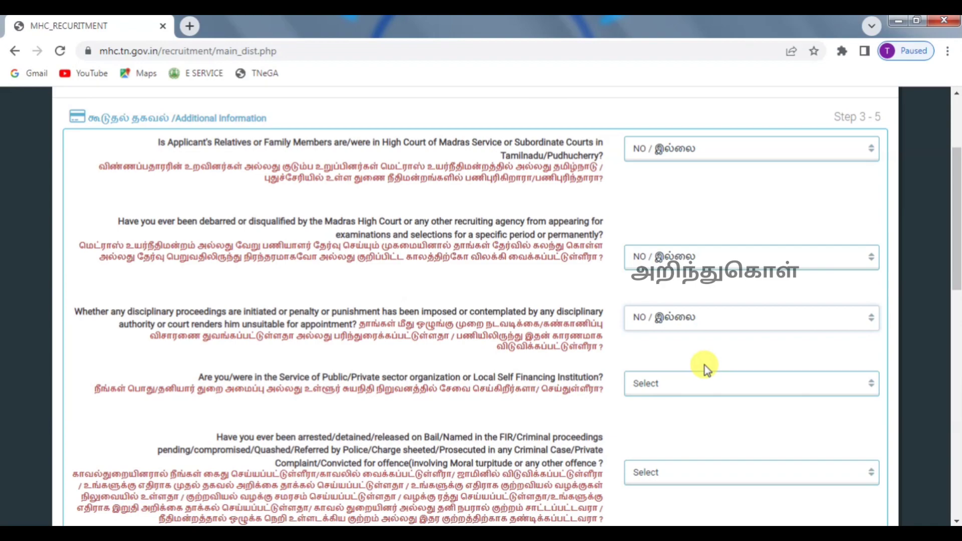
pyautogui.click(696, 384)
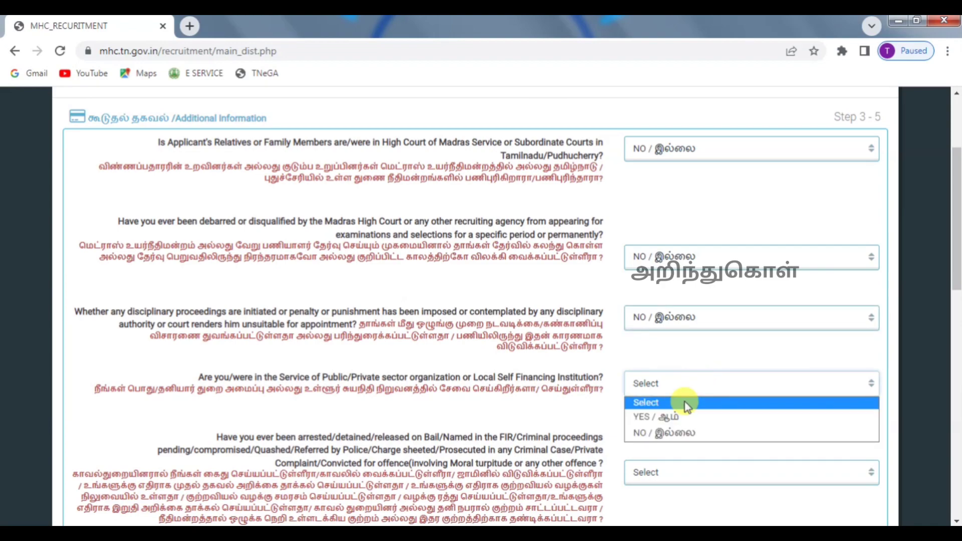
pyautogui.click(668, 434)
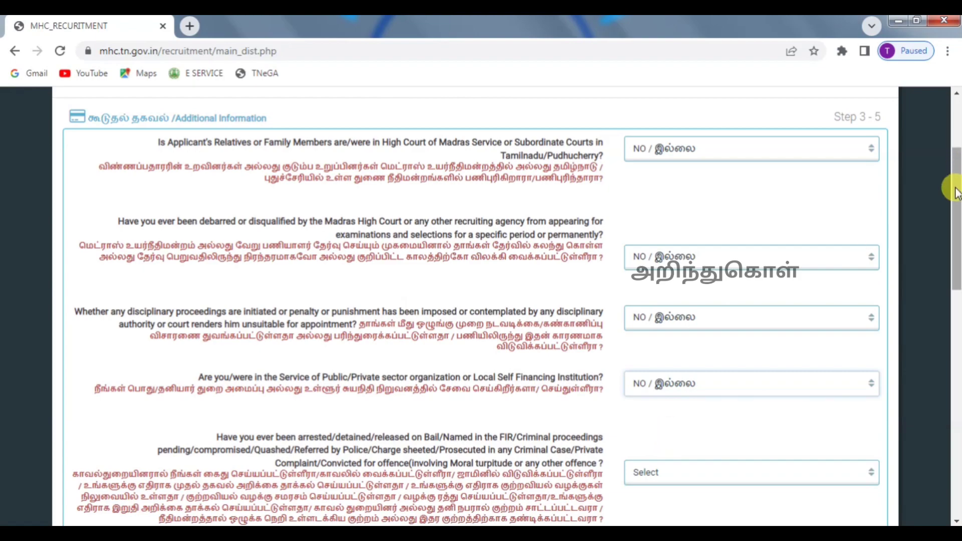
# - Answer NO to arrest or criminal proceedings, NO to political party membership and NO to contesting any election
pyautogui.moveTo(955, 190); pyautogui.dragTo(955, 268)
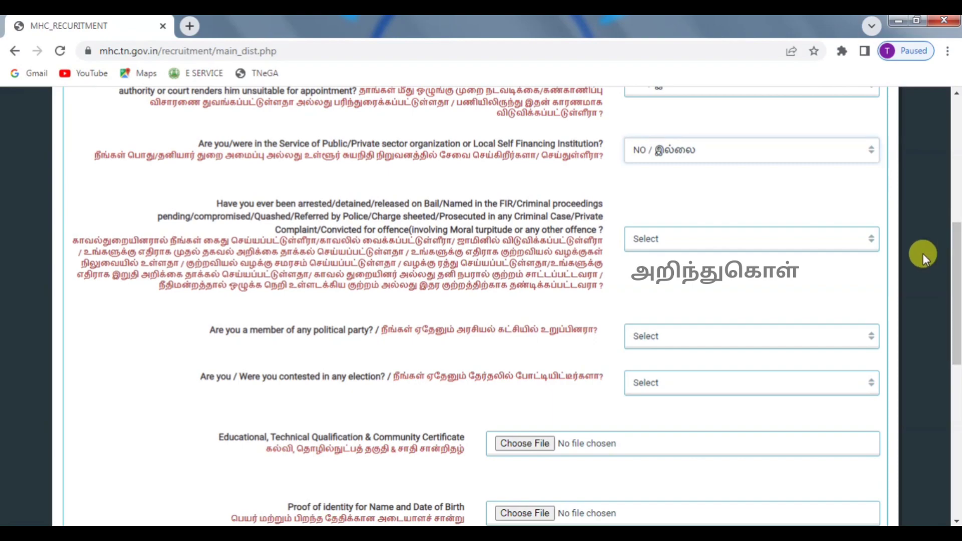
pyautogui.click(861, 230)
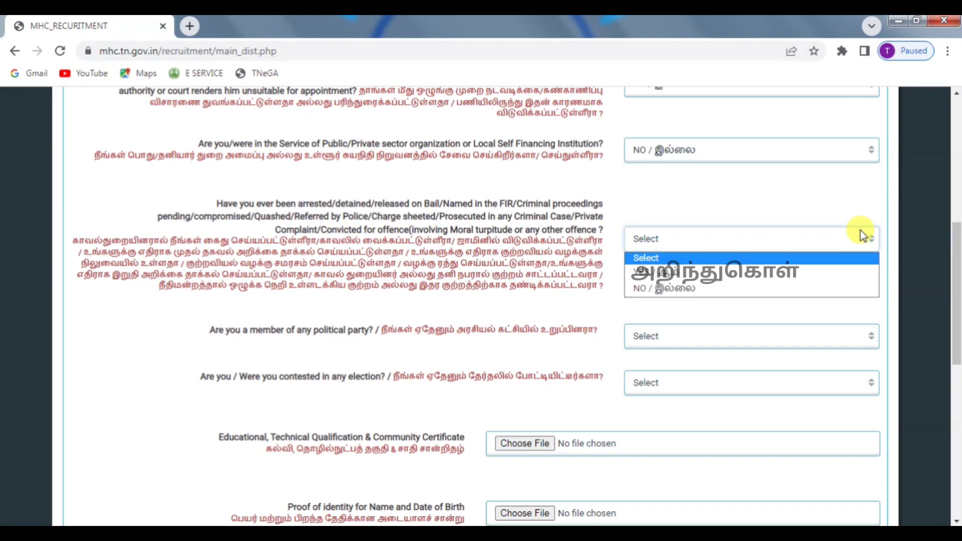
pyautogui.click(812, 289)
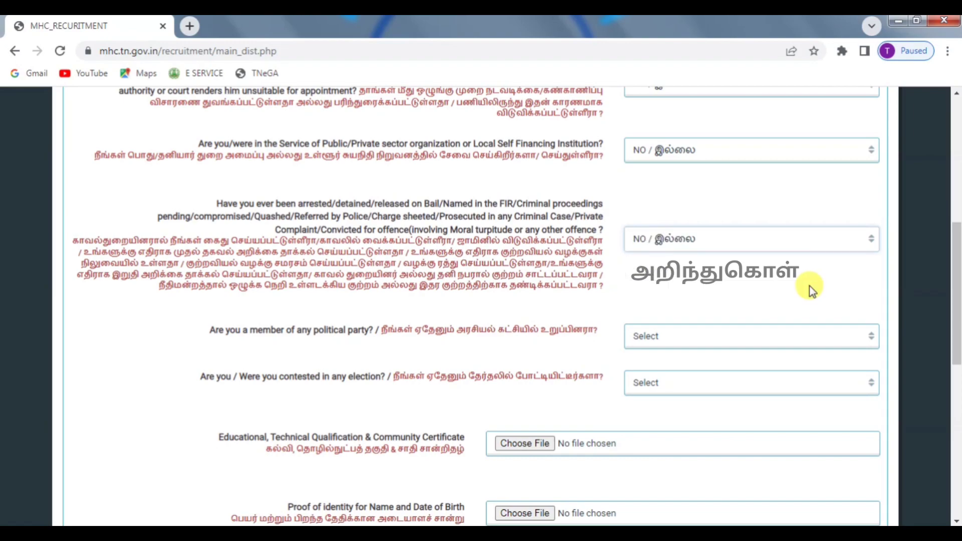
pyautogui.click(759, 342)
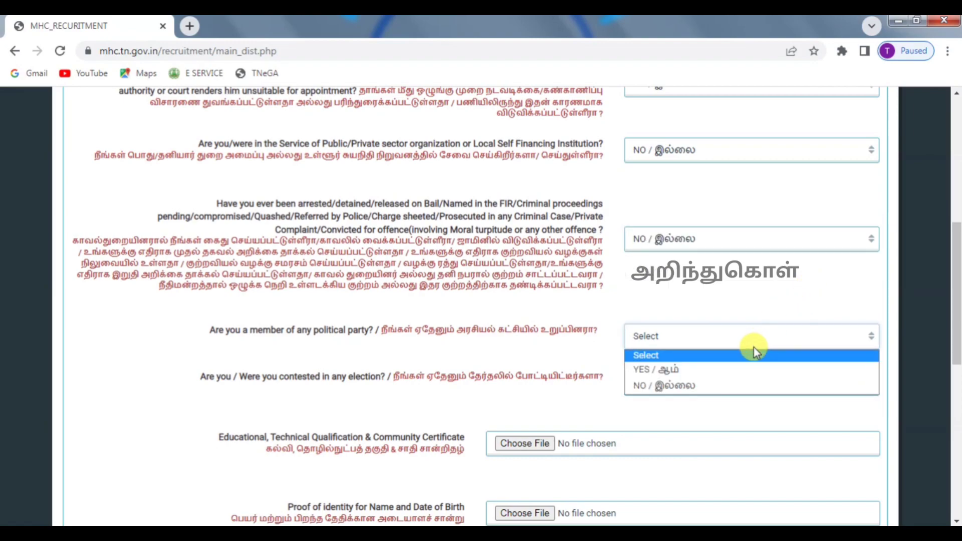
pyautogui.click(721, 384)
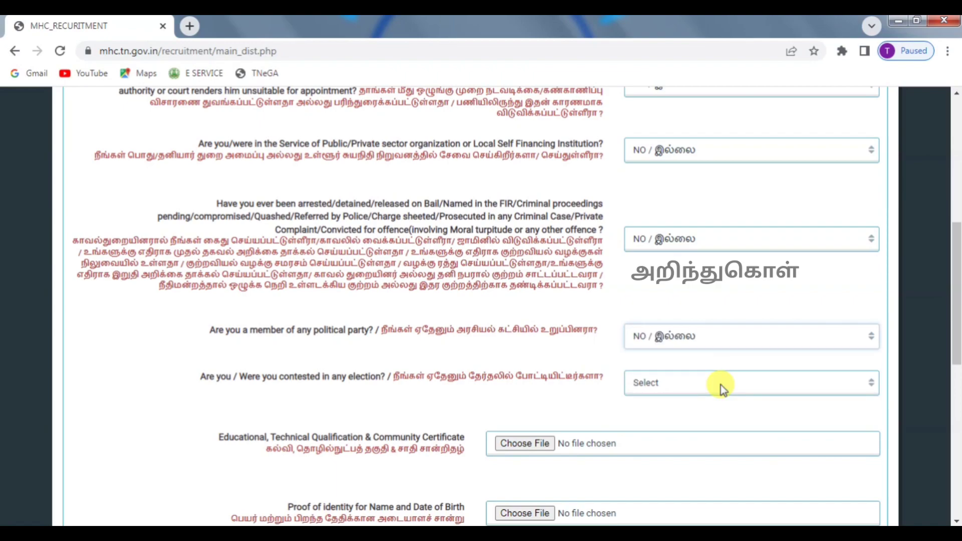
pyautogui.click(721, 384)
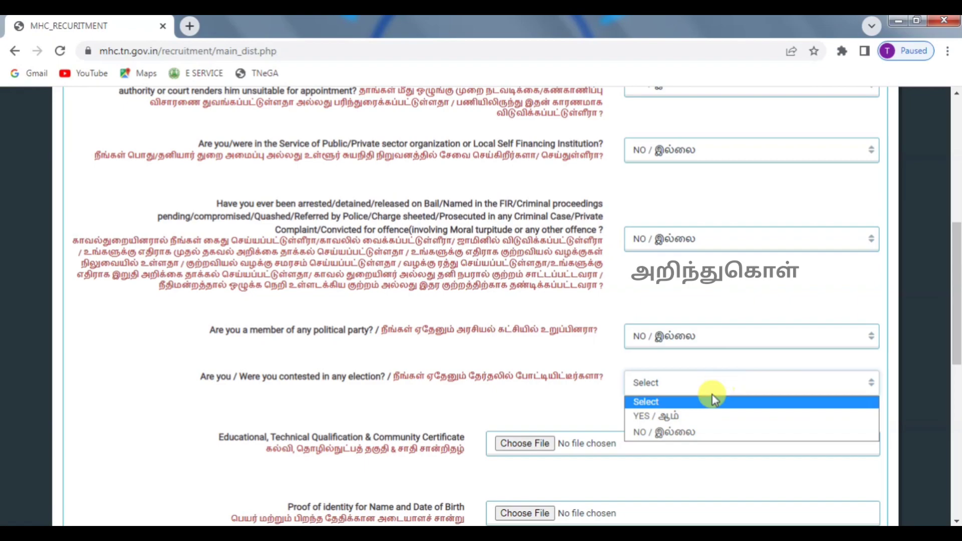
pyautogui.click(686, 433)
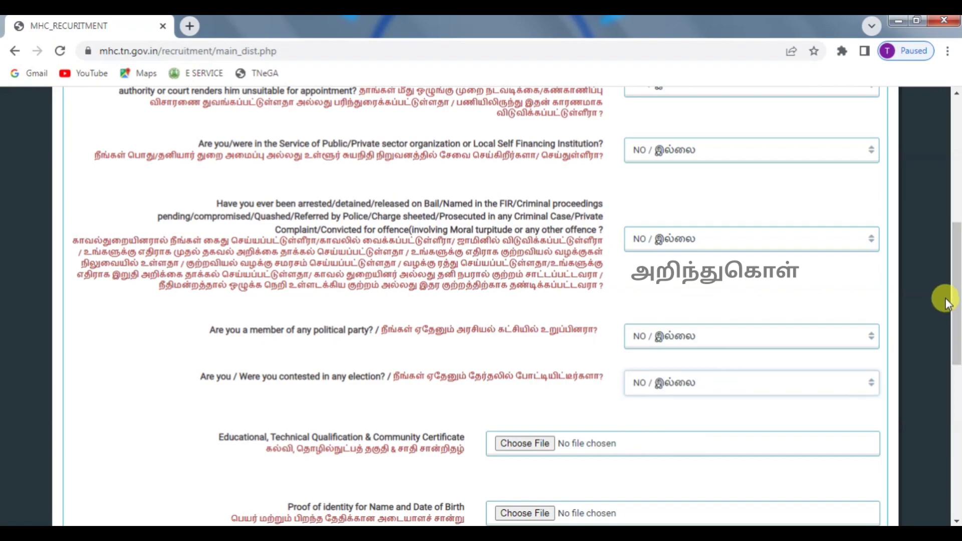
pyautogui.moveTo(957, 310); pyautogui.dragTo(956, 372)
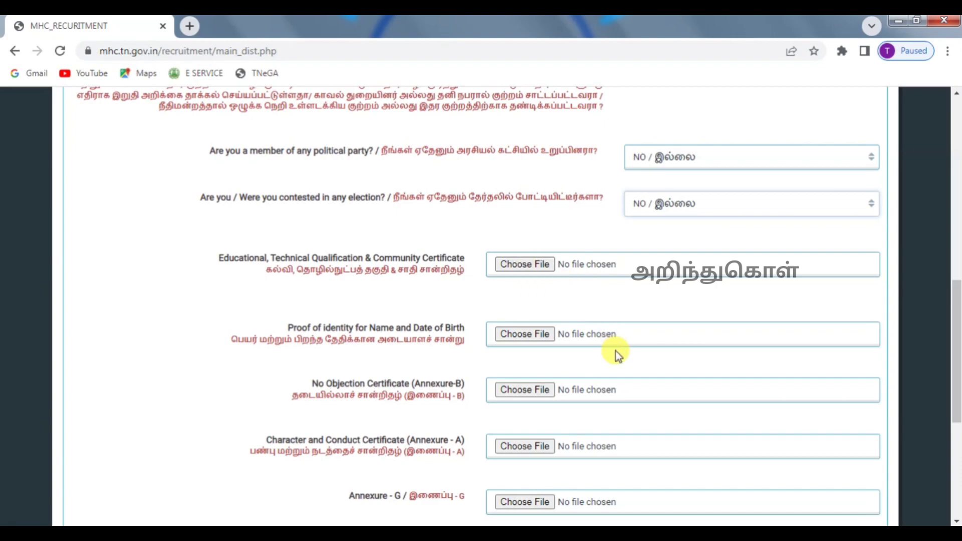
pyautogui.click(541, 335)
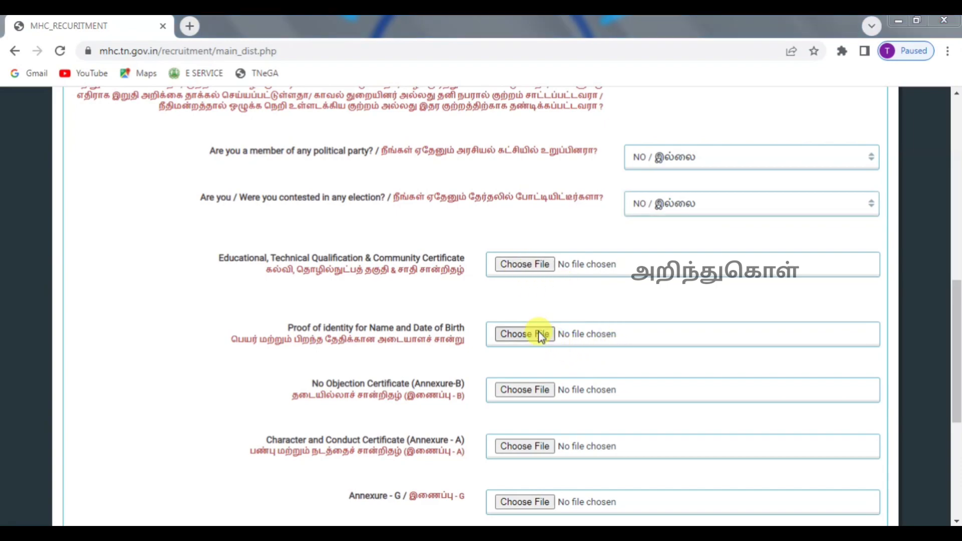
pyautogui.click(458, 24)
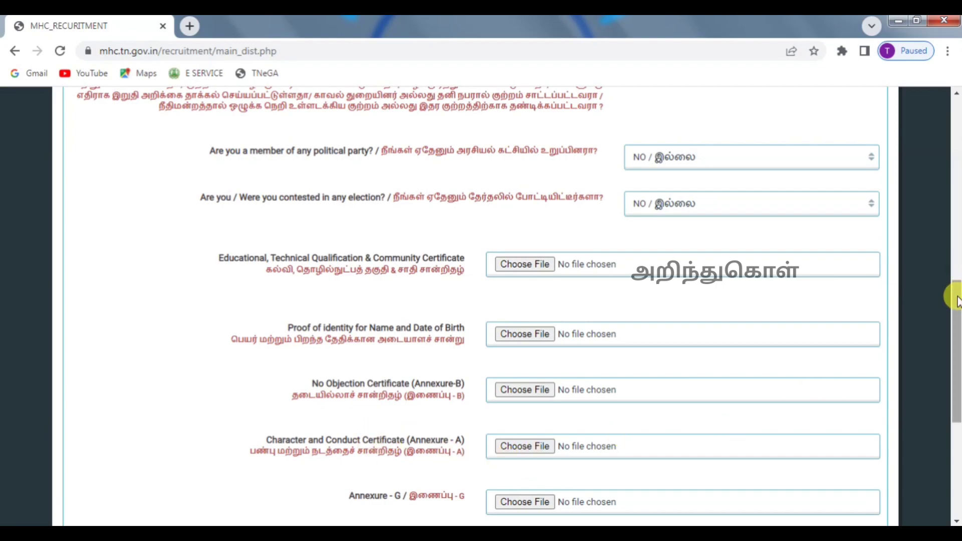
pyautogui.scroll(-3, 956, 295)
pyautogui.scroll(3, 956, 302)
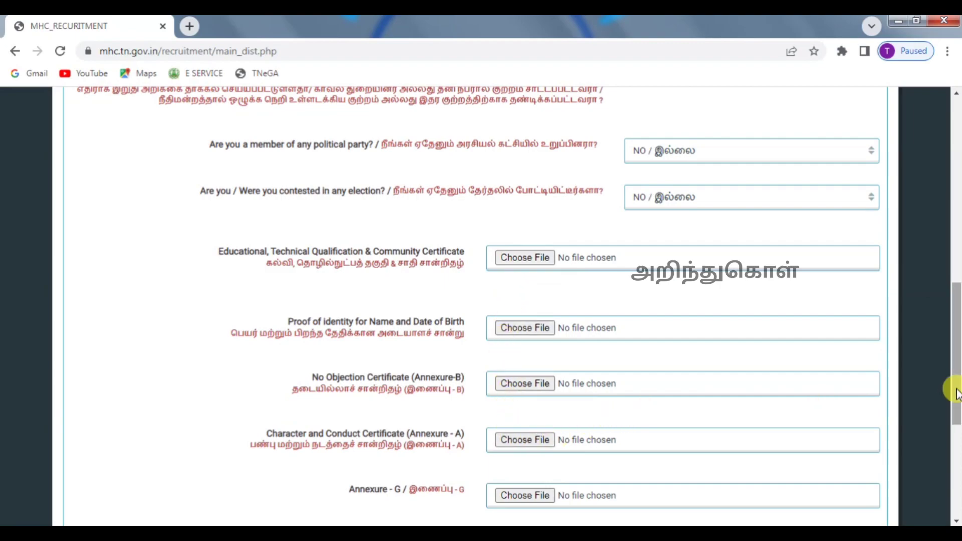
# - Leave the details of the two persons who can testify blank, save the additional information and proceed to the Declaration step
pyautogui.moveTo(952, 393); pyautogui.dragTo(957, 498)
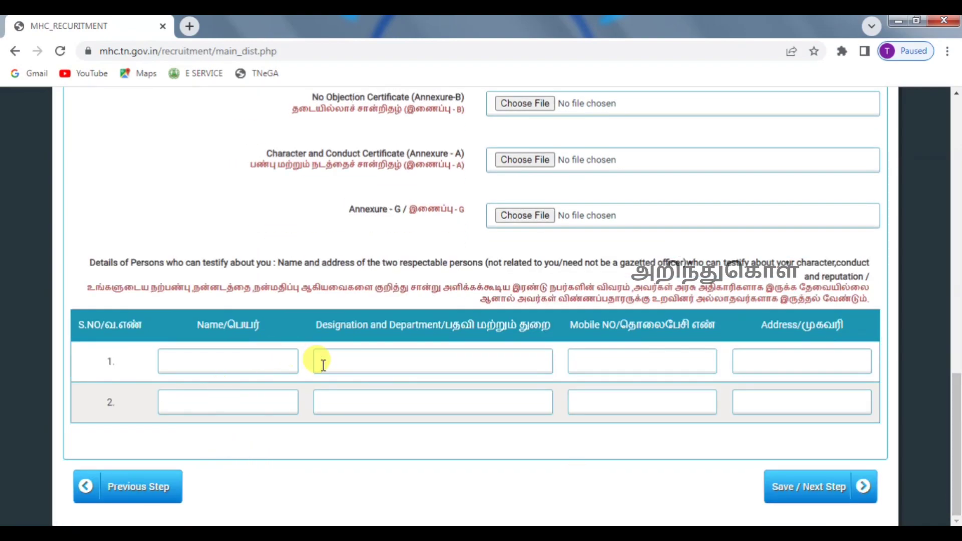
pyautogui.click(208, 357)
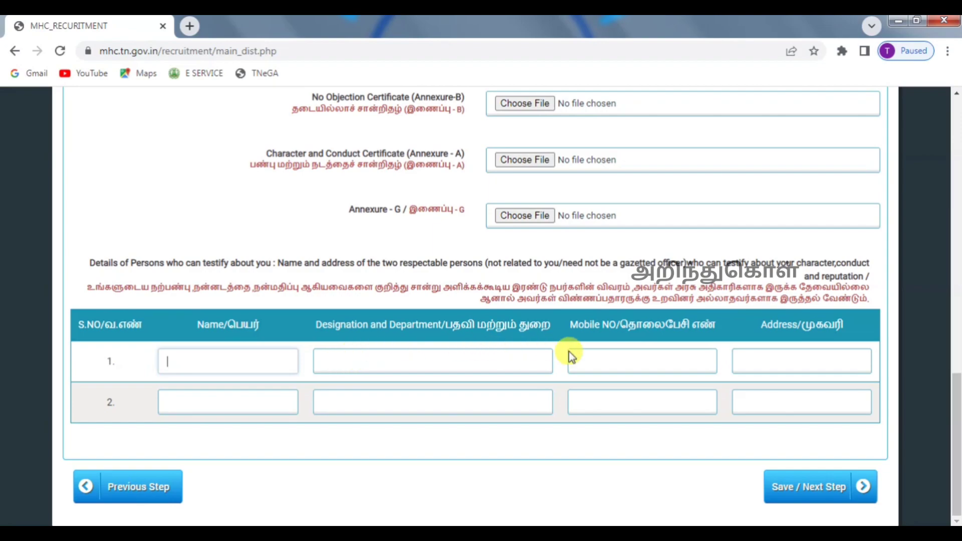
pyautogui.click(595, 352)
pyautogui.click(771, 360)
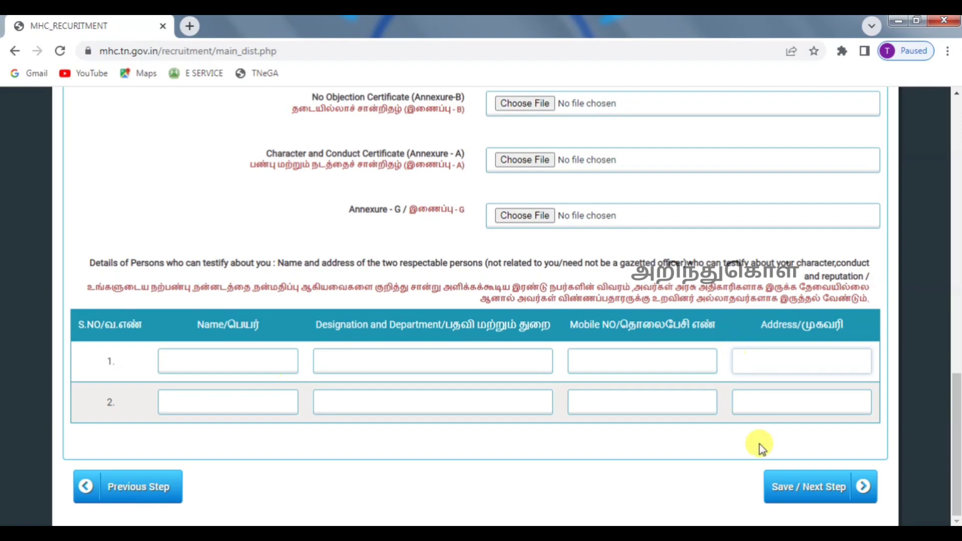
pyautogui.click(798, 488)
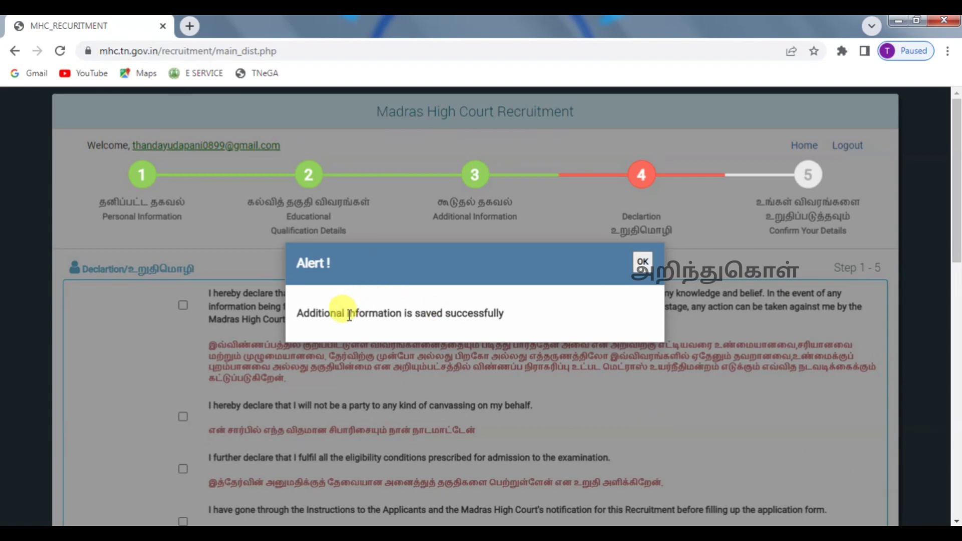
pyautogui.click(643, 262)
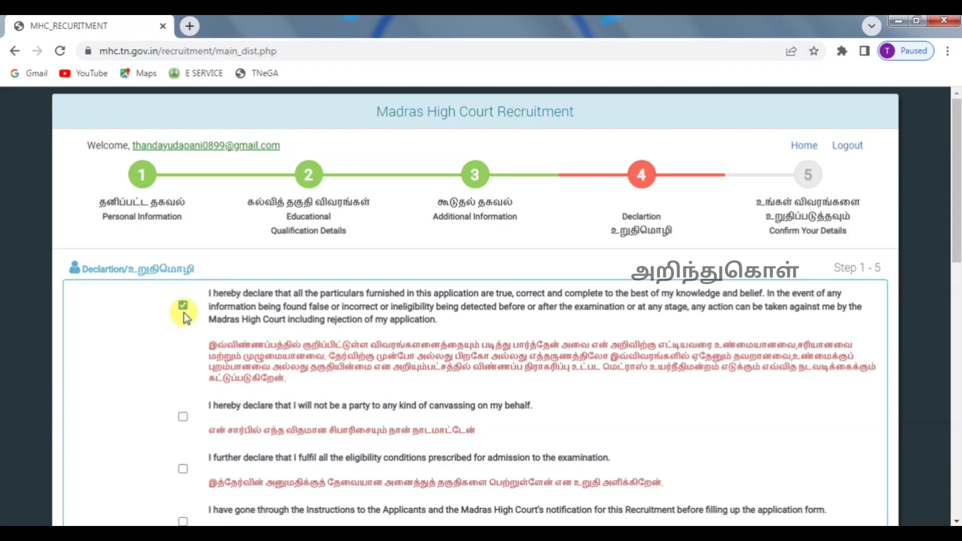
# - Tick the first nine declarations, from the correctness of the furnished particulars through the awareness that no individual communication will be sent
pyautogui.click(183, 416)
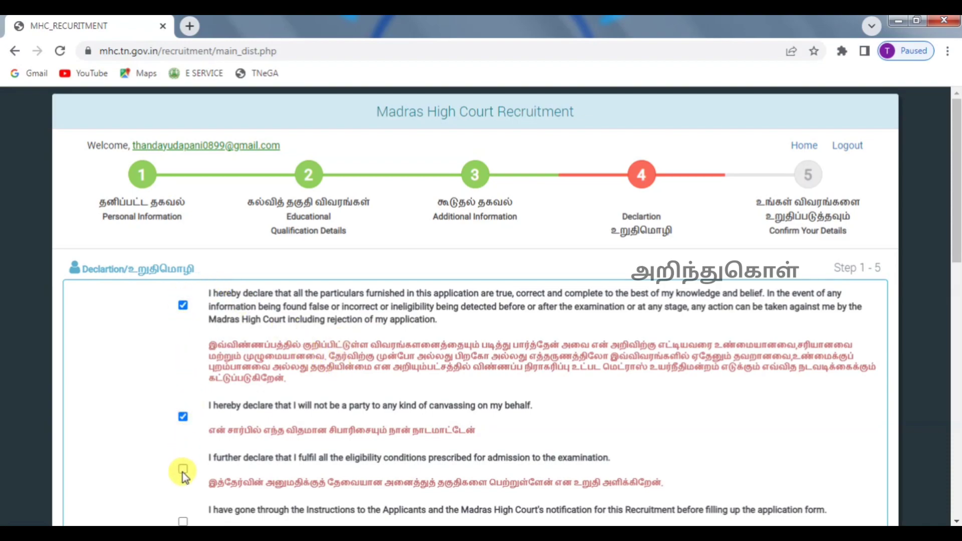
pyautogui.click(183, 468)
pyautogui.click(183, 521)
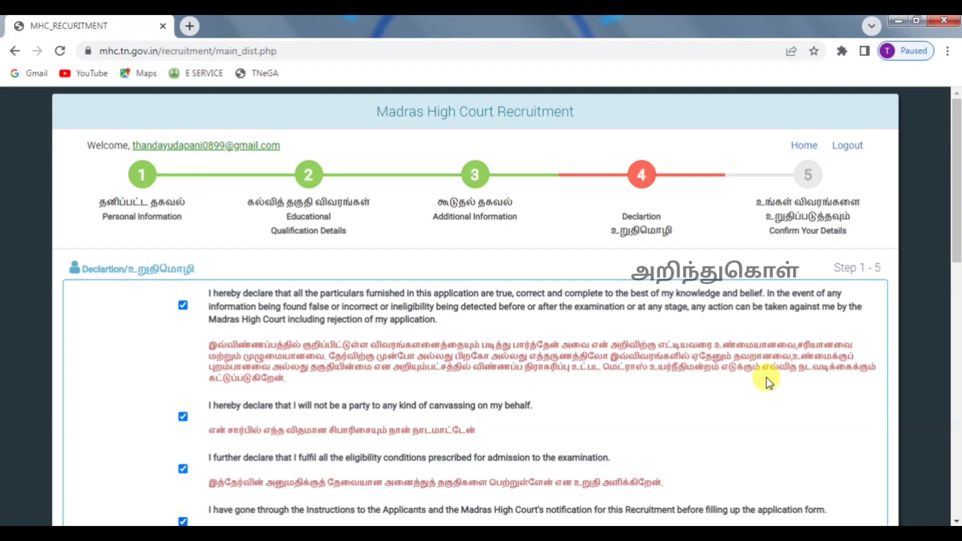
pyautogui.moveTo(955, 203); pyautogui.dragTo(955, 345)
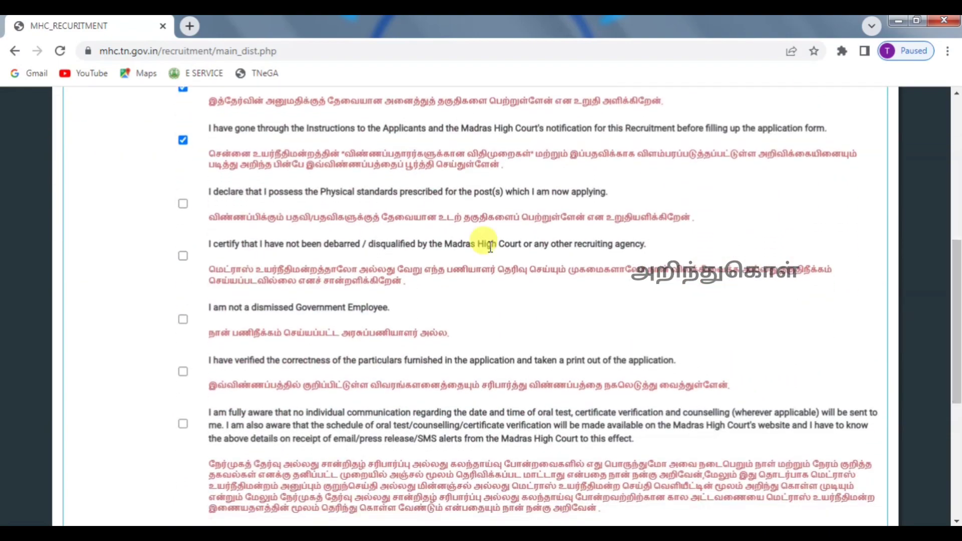
pyautogui.click(181, 205)
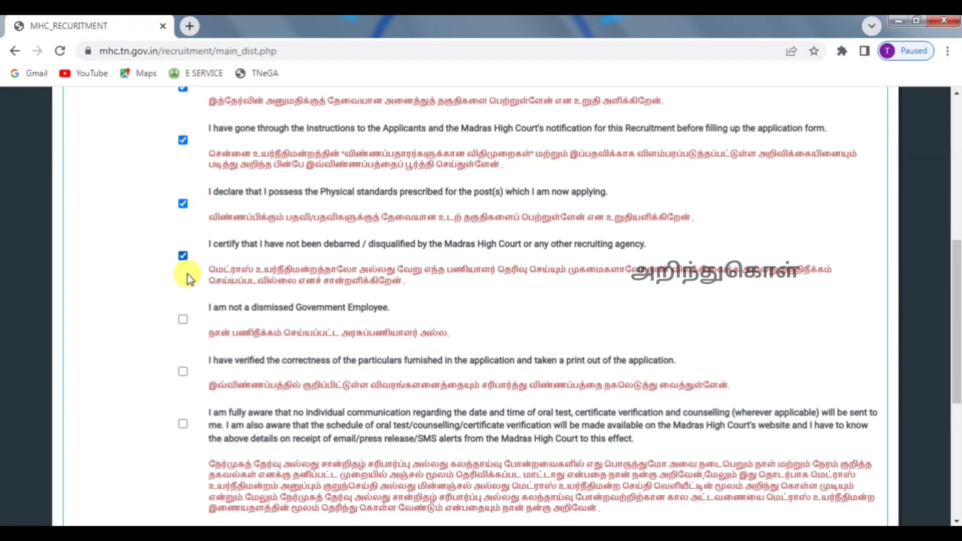
pyautogui.click(183, 320)
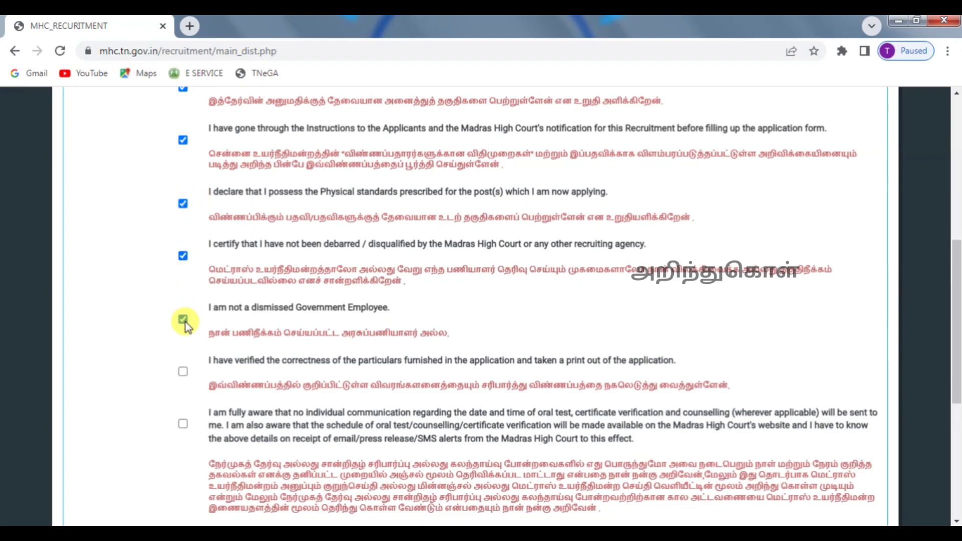
pyautogui.click(183, 372)
pyautogui.click(183, 424)
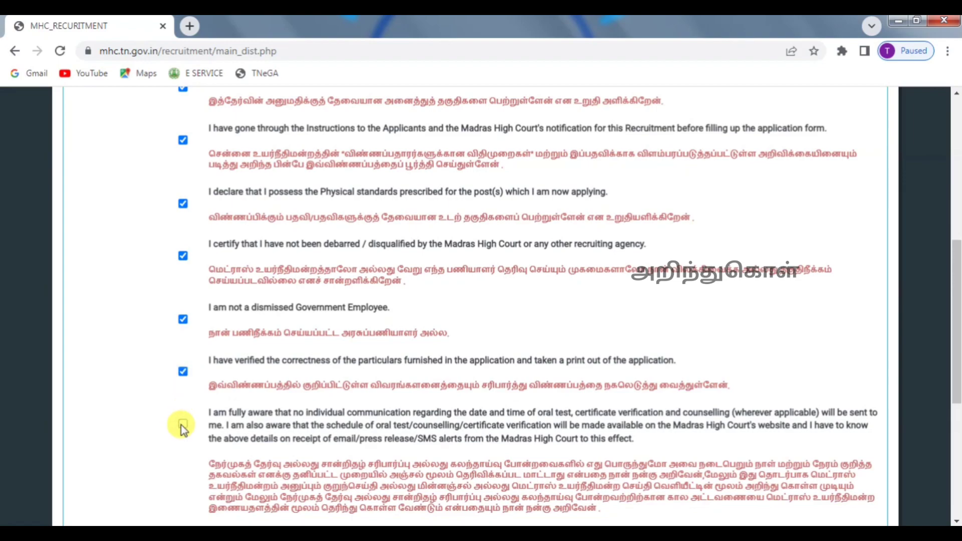
# - Tick the remaining four declarations, from not suppressing information through having no other qualification, and proceed to the Confirm Details step
pyautogui.moveTo(957, 345); pyautogui.dragTo(957, 456)
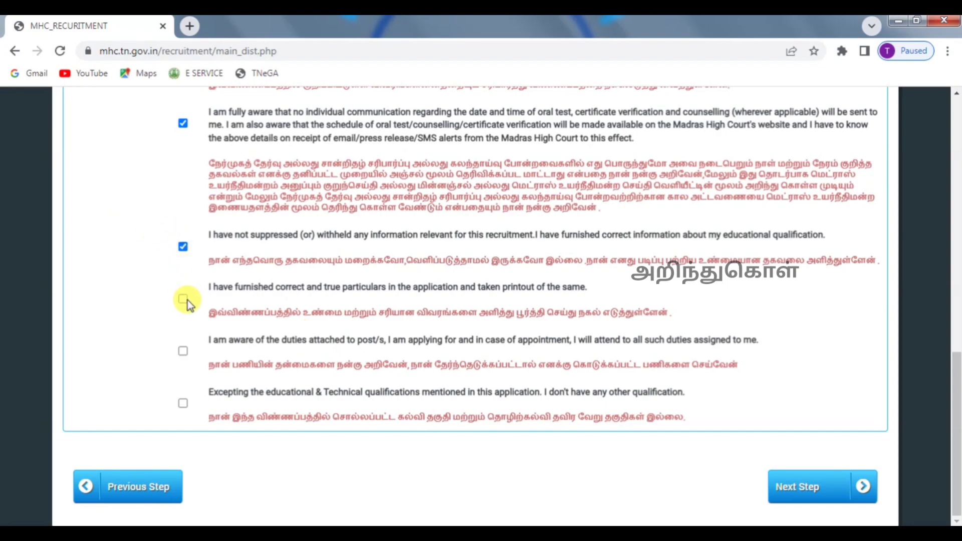
pyautogui.click(182, 353)
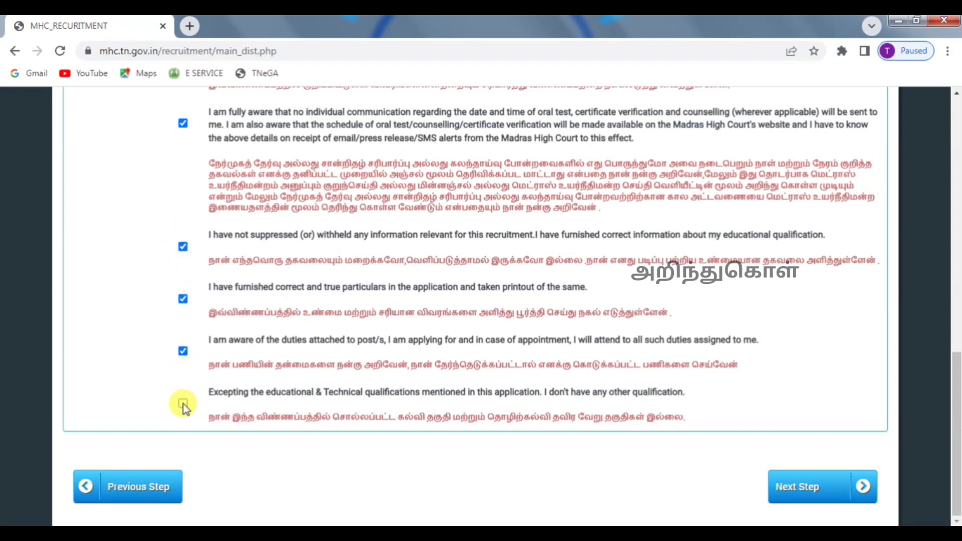
pyautogui.click(183, 404)
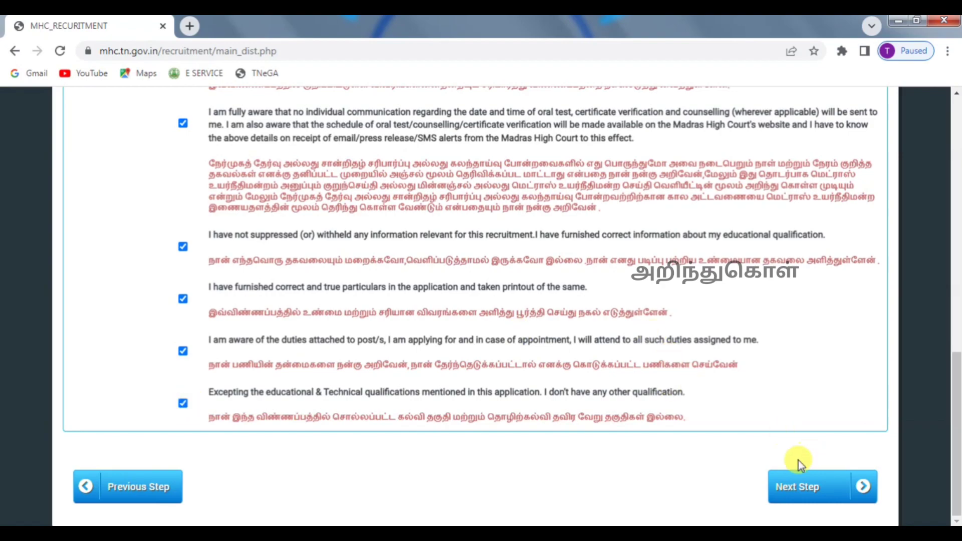
pyautogui.click(815, 495)
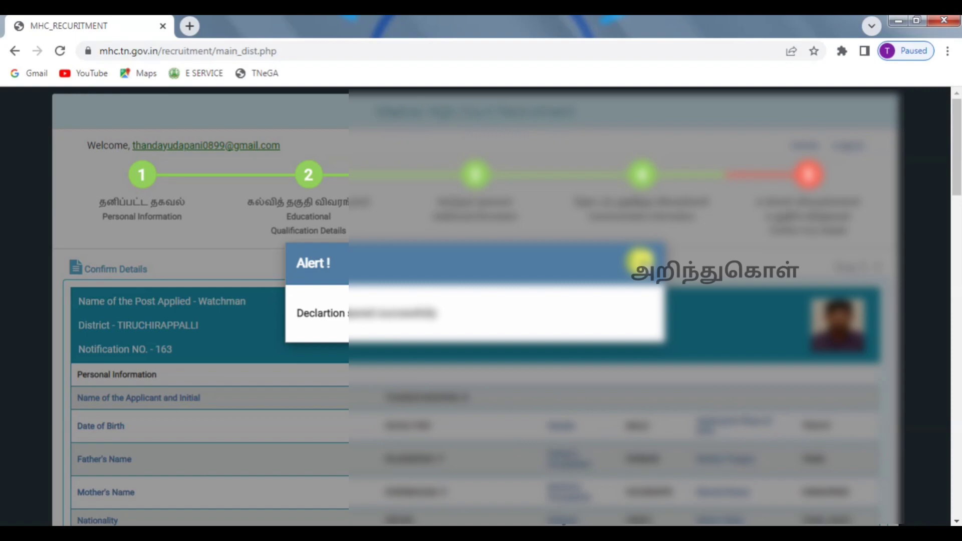
pyautogui.click(640, 260)
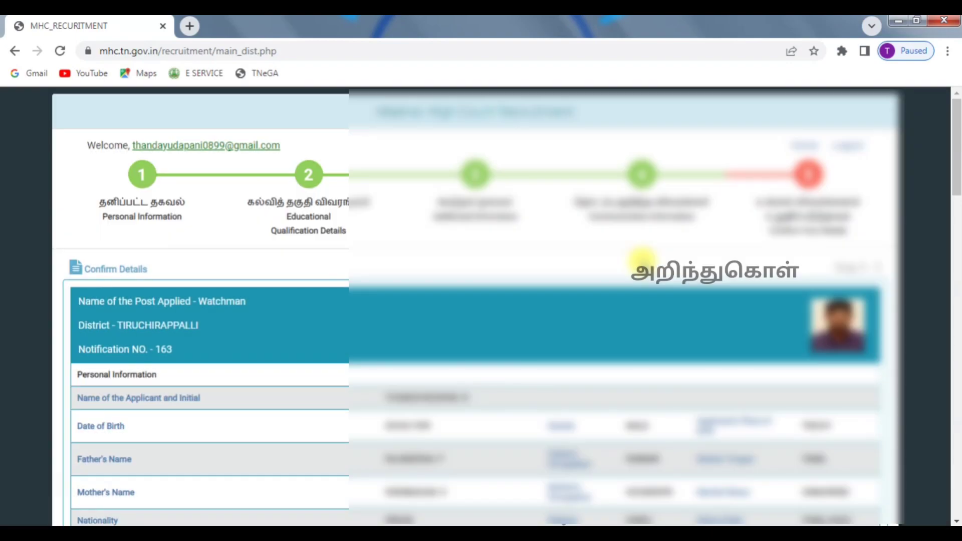
# - Review the Confirm Details summary, covering the personal information, educational qualifications, reservation answers and language proficiency
pyautogui.scroll(-5, 642, 262)
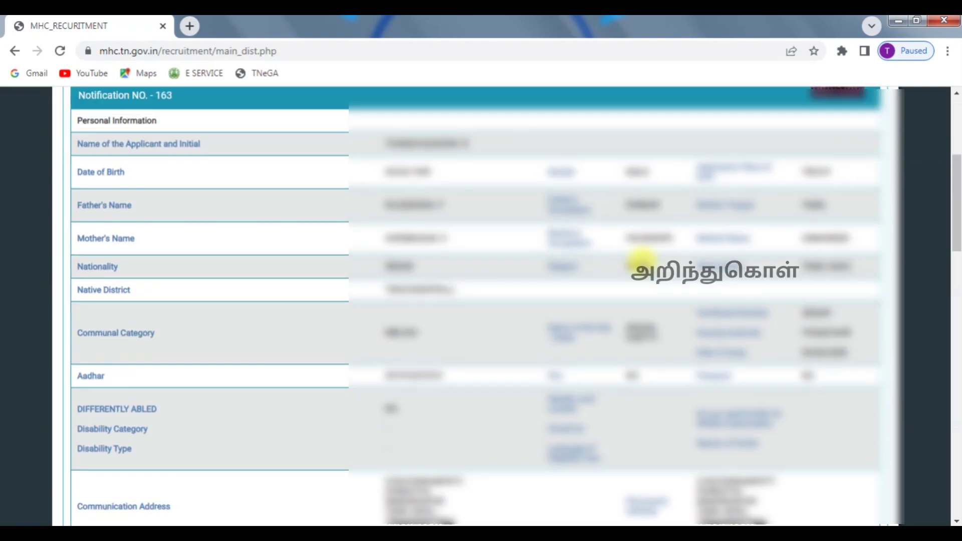
pyautogui.scroll(3, 642, 262)
pyautogui.scroll(-7, 641, 262)
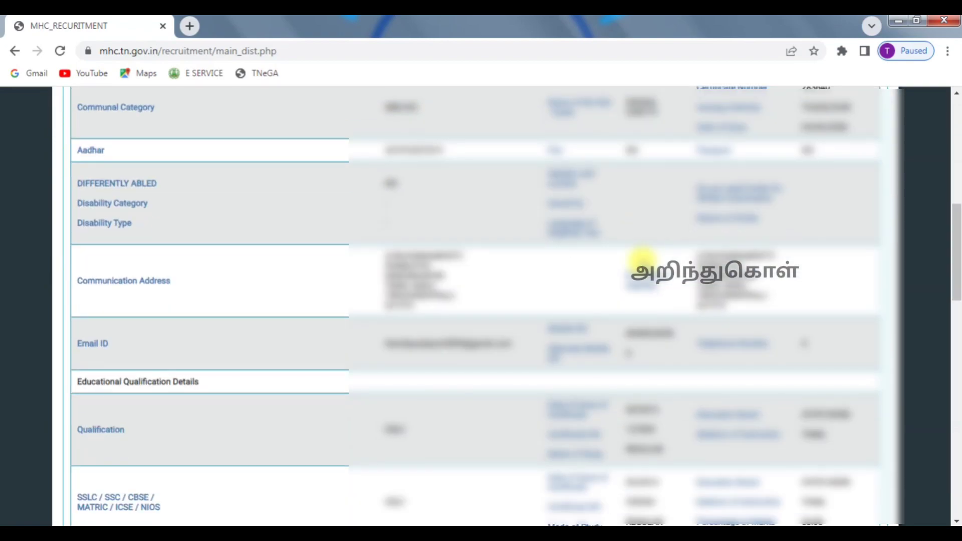
pyautogui.scroll(-10, 642, 260)
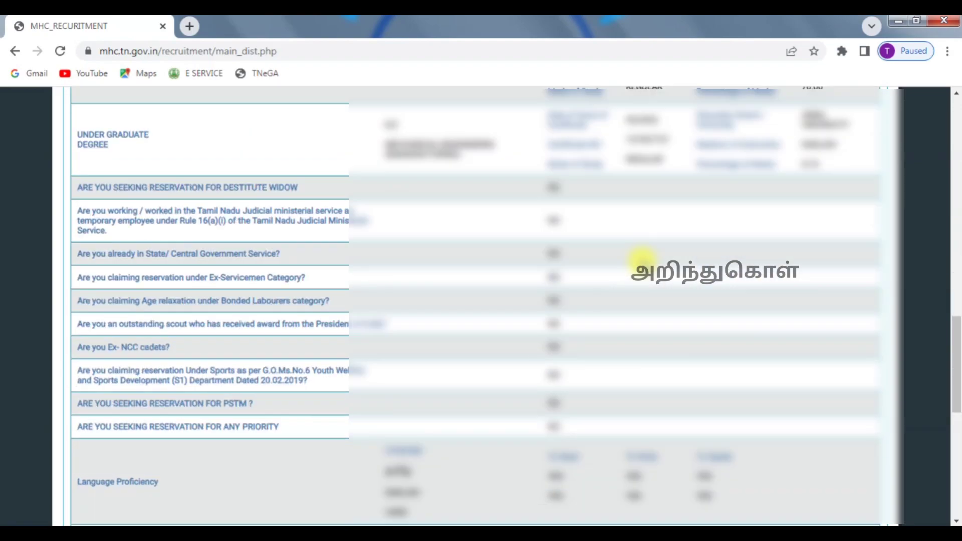
pyautogui.scroll(-10, 643, 260)
pyautogui.scroll(20, 642, 262)
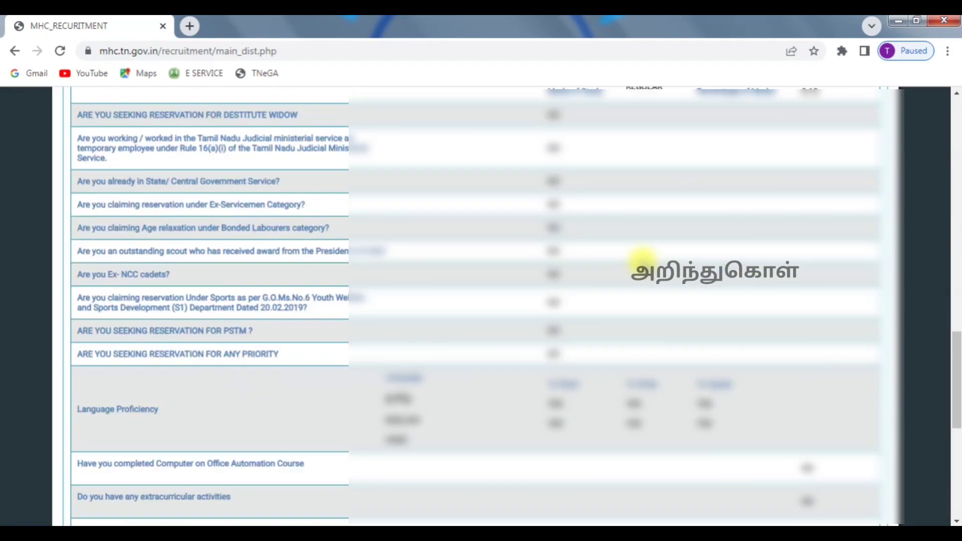
# - Check the remaining answers on the Confirm Details summary, submit the Watchman application and accept that it cannot be modified thereafter
pyautogui.scroll(-10, 643, 260)
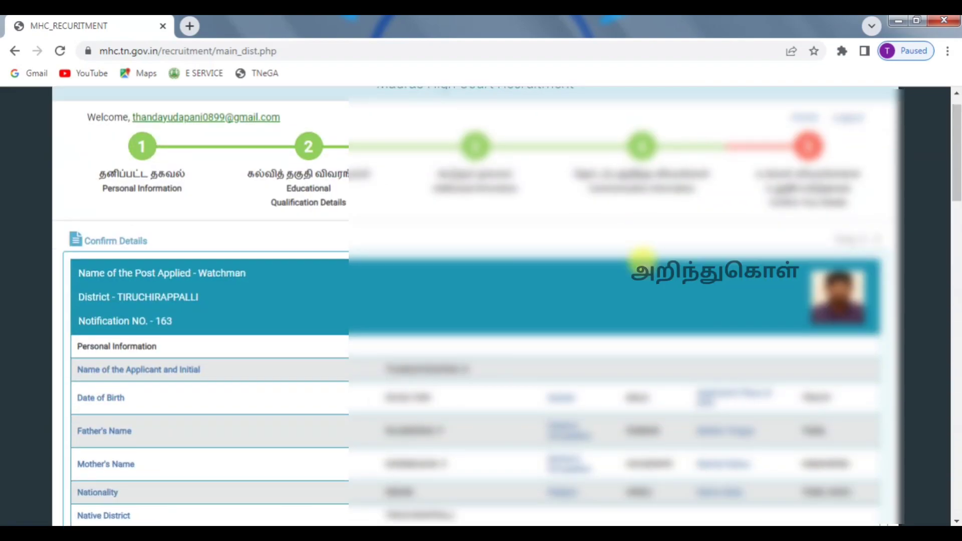
pyautogui.scroll(-5, 642, 260)
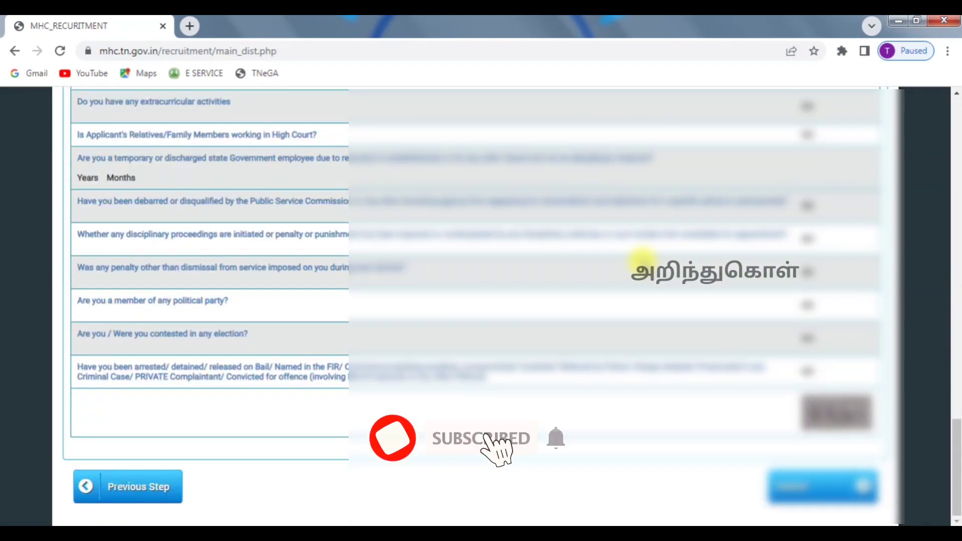
pyautogui.scroll(2, 643, 261)
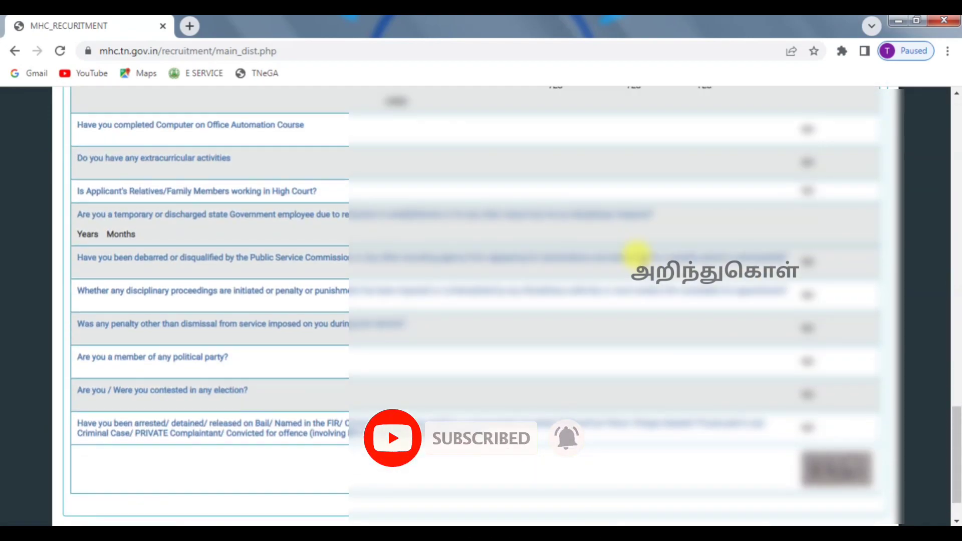
pyautogui.scroll(13, 636, 255)
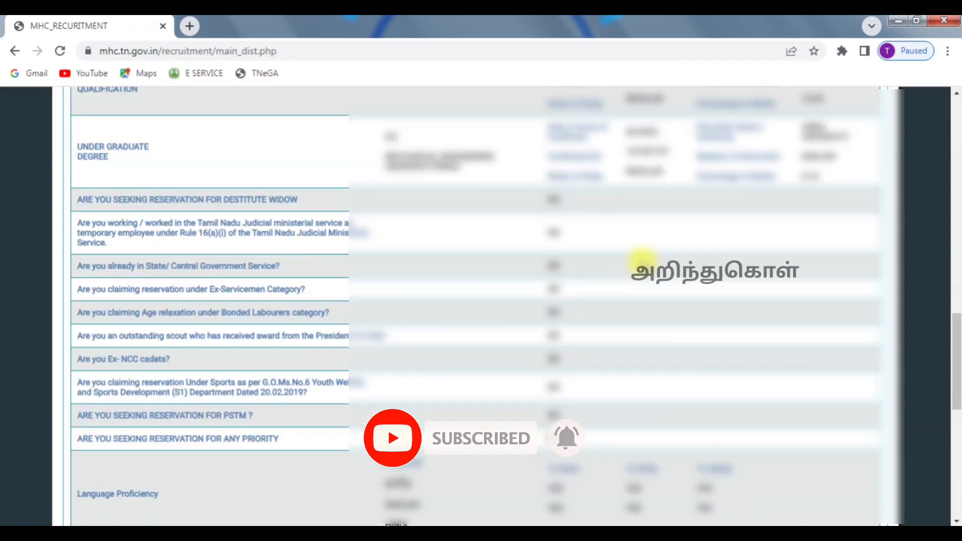
pyautogui.scroll(-10, 643, 260)
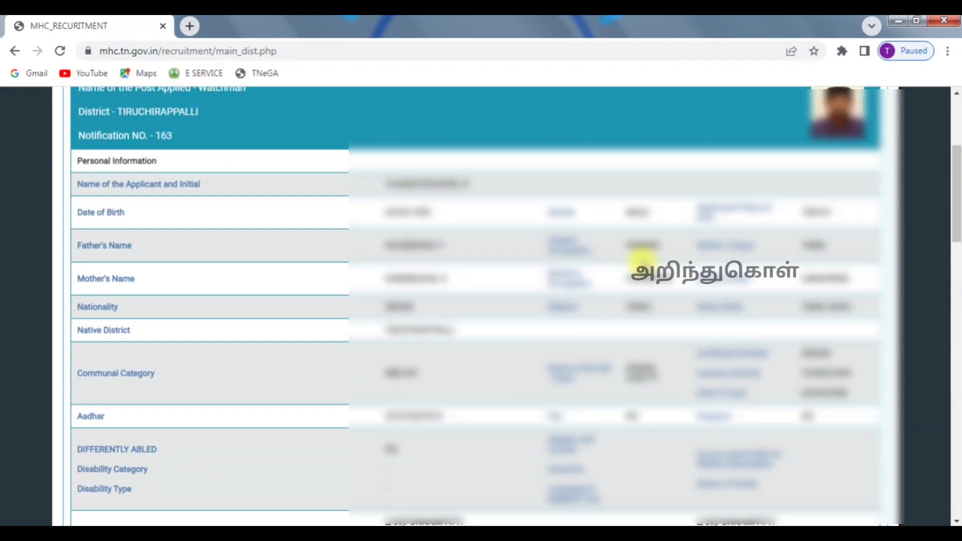
pyautogui.scroll(-8, 642, 260)
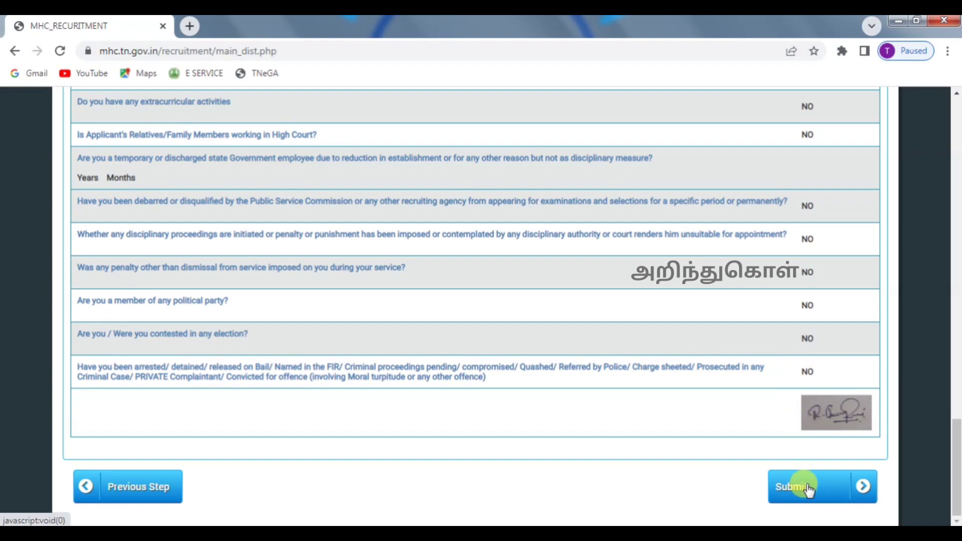
pyautogui.click(807, 489)
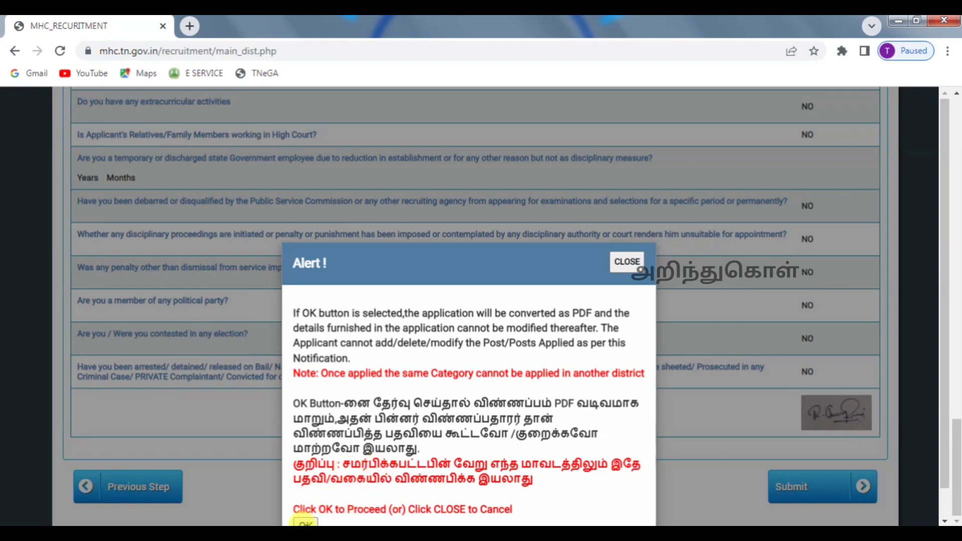
pyautogui.click(305, 522)
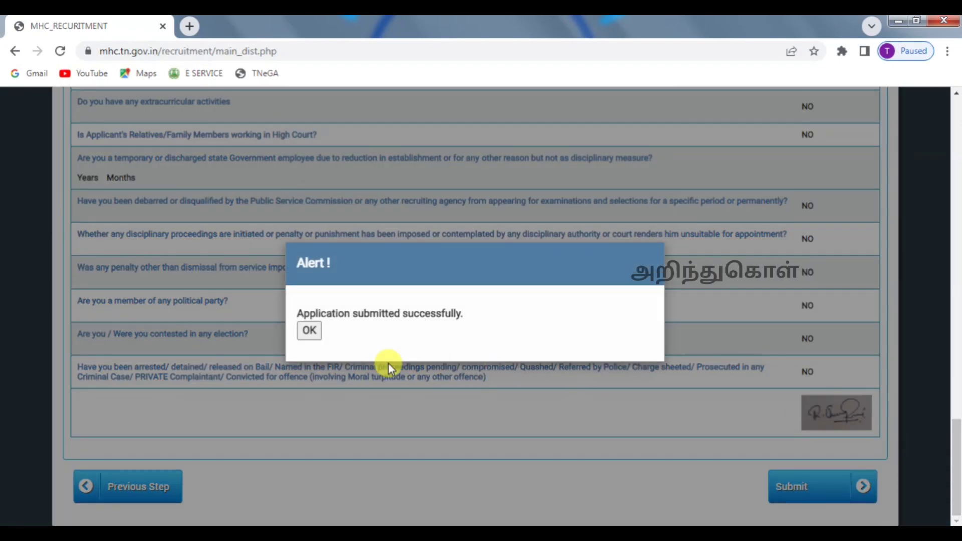
pyautogui.click(309, 331)
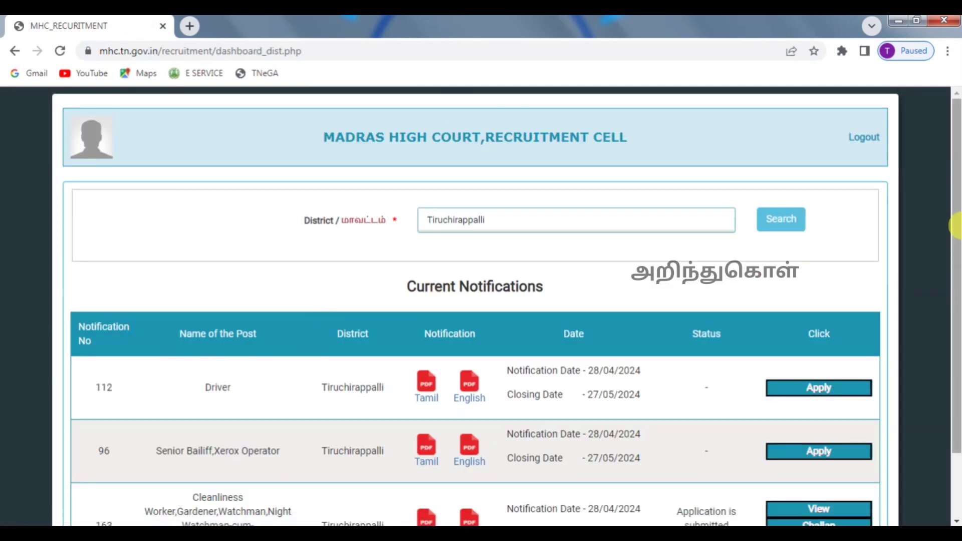
# - Open the payment challan for notification 163 in Tiruchirappalli from the current notifications list
pyautogui.moveTo(957, 236); pyautogui.dragTo(953, 322)
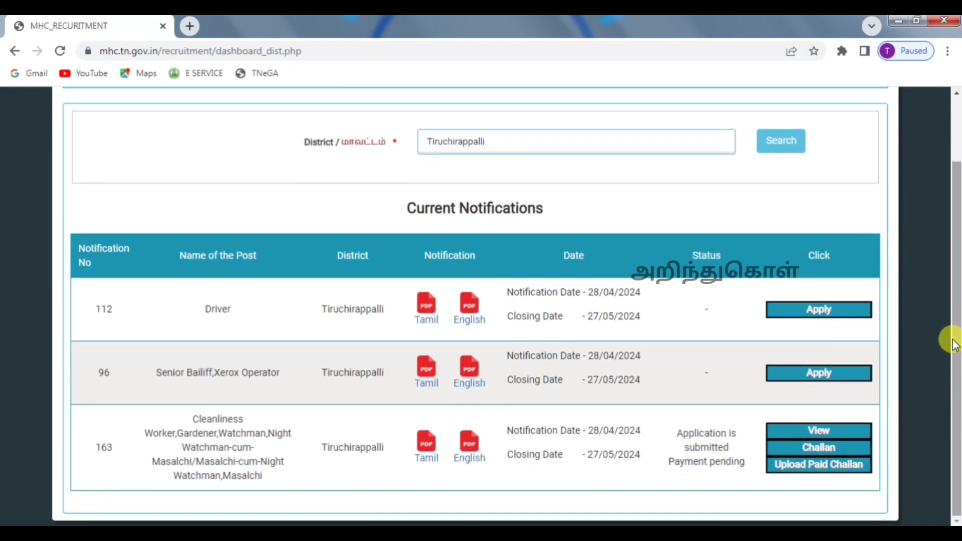
pyautogui.click(826, 433)
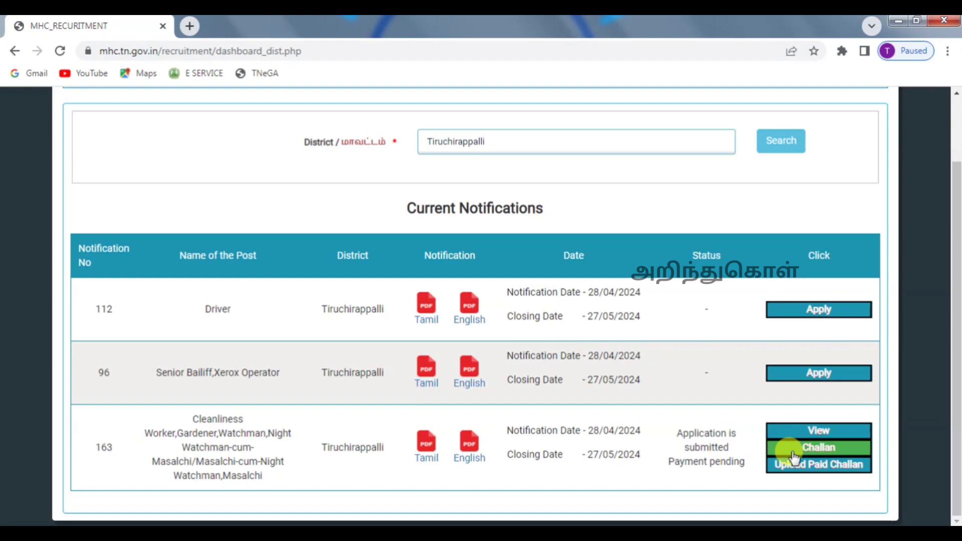
pyautogui.click(813, 451)
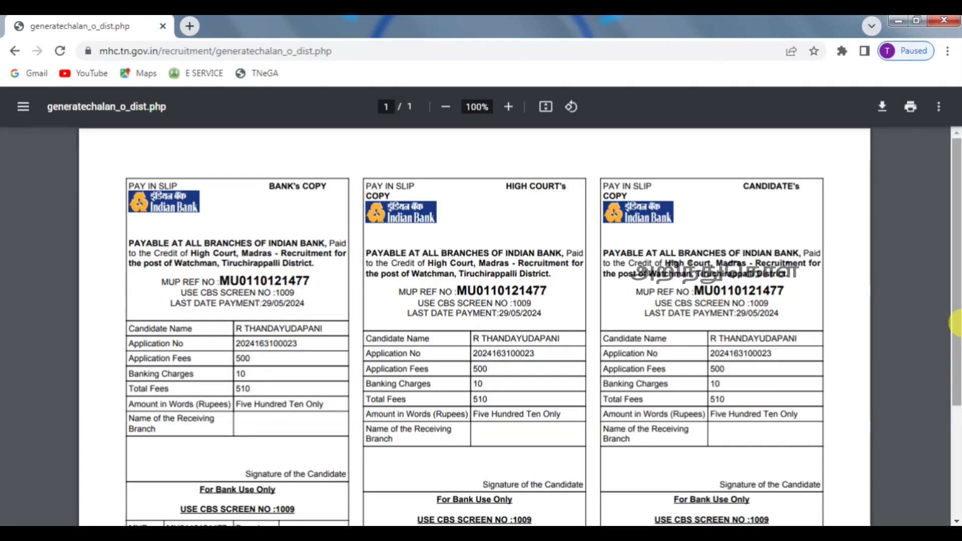
# - Examine the bank's, High Court's and candidate's copies of the Indian Bank pay-in slip, and return to the current notifications
pyautogui.moveTo(957, 323); pyautogui.dragTo(957, 382)
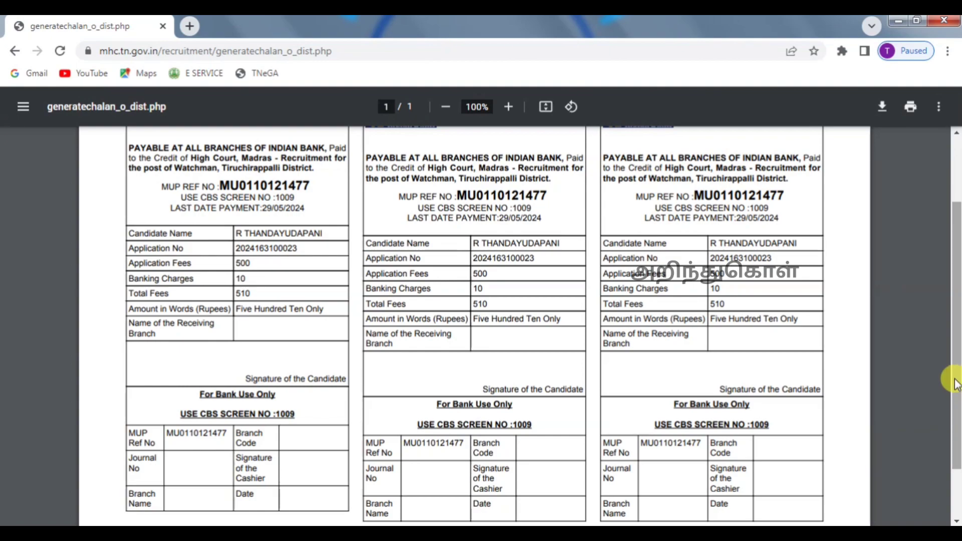
pyautogui.moveTo(958, 382)
pyautogui.mouseDown()
pyautogui.moveTo(958, 423)
pyautogui.moveTo(957, 370)
pyautogui.mouseUp()
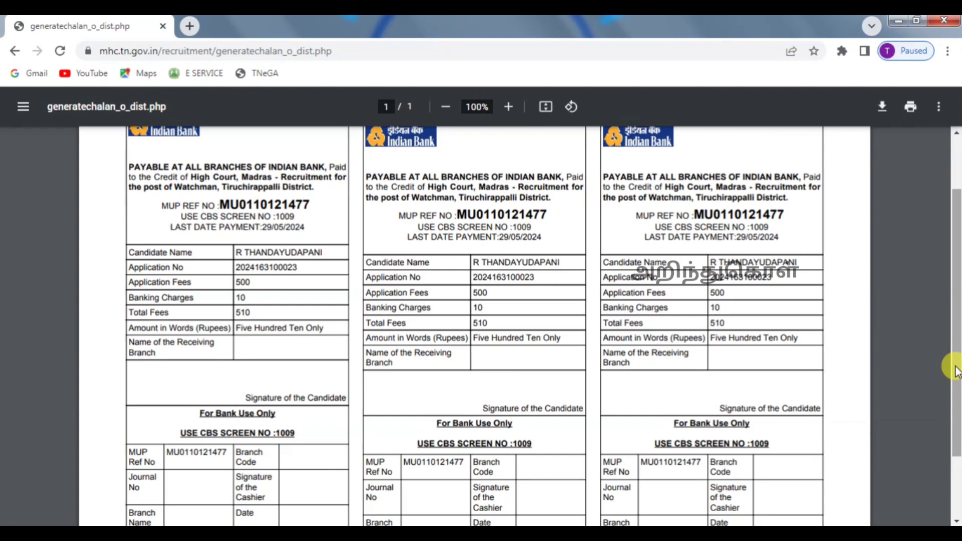
pyautogui.moveTo(956, 367); pyautogui.dragTo(956, 322)
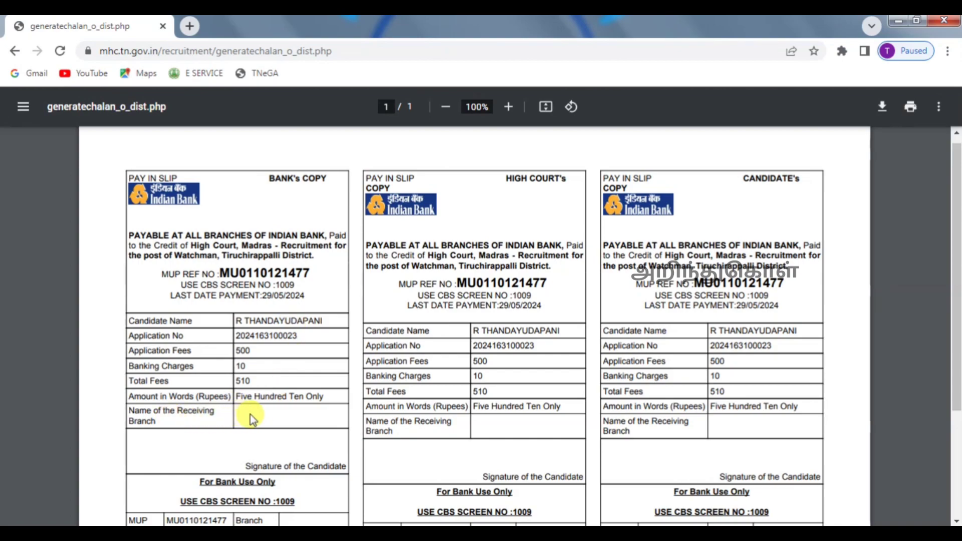
pyautogui.scroll(1, 251, 413)
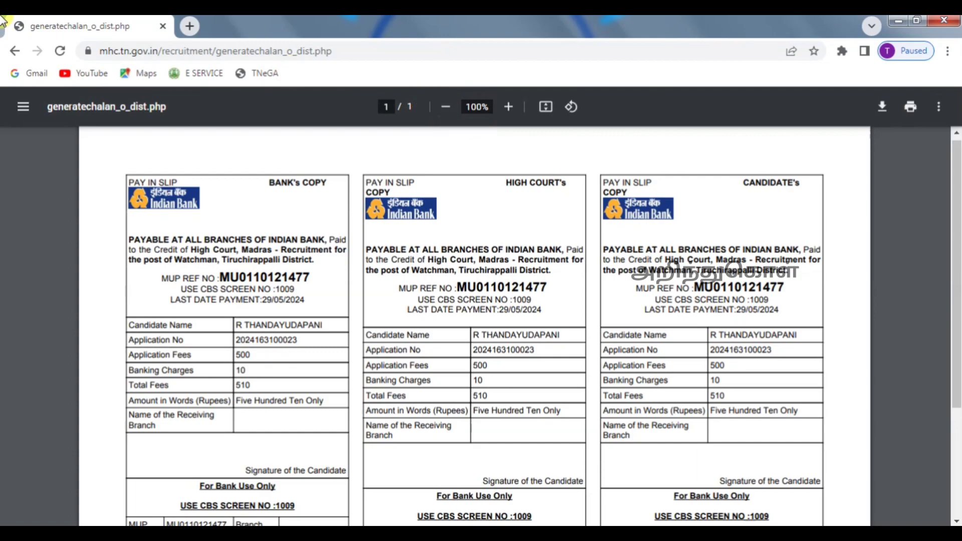
pyautogui.click(7, 55)
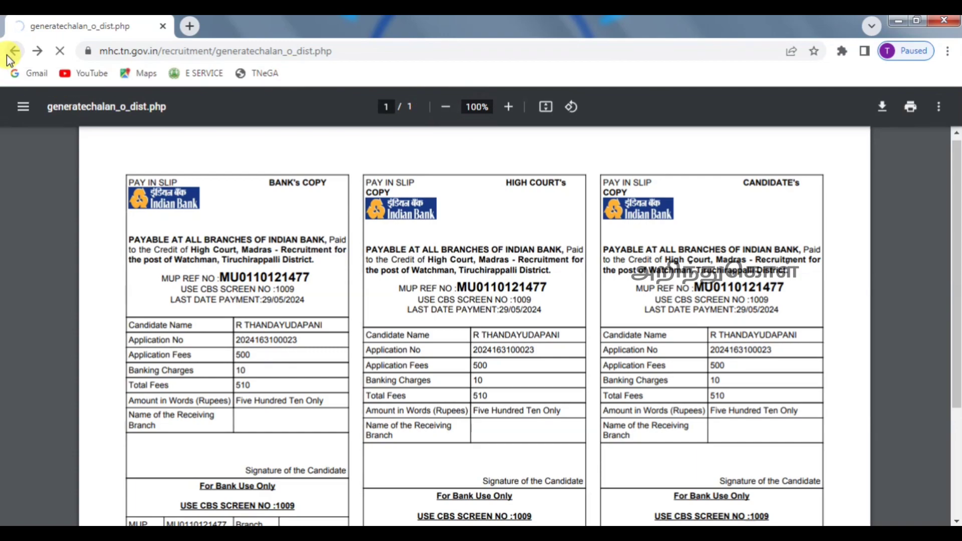